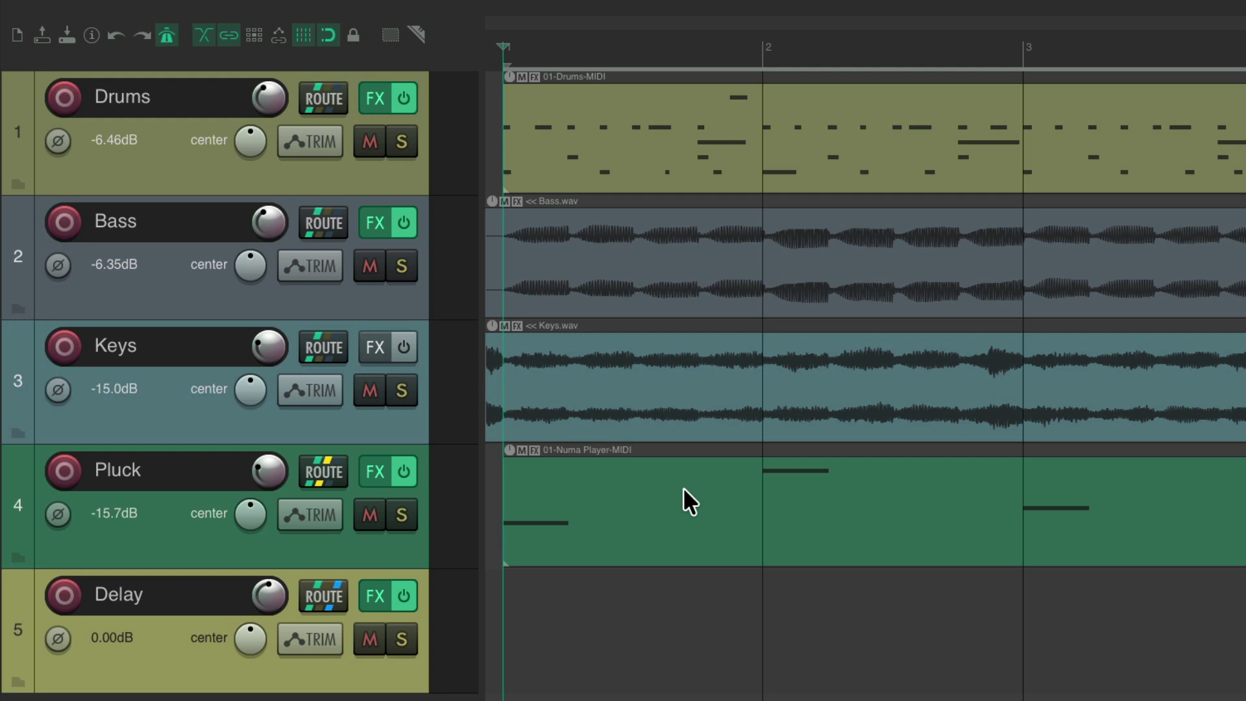
Step: Play the project, then solo the Drums track, play it alone and unsolo it
key(space)
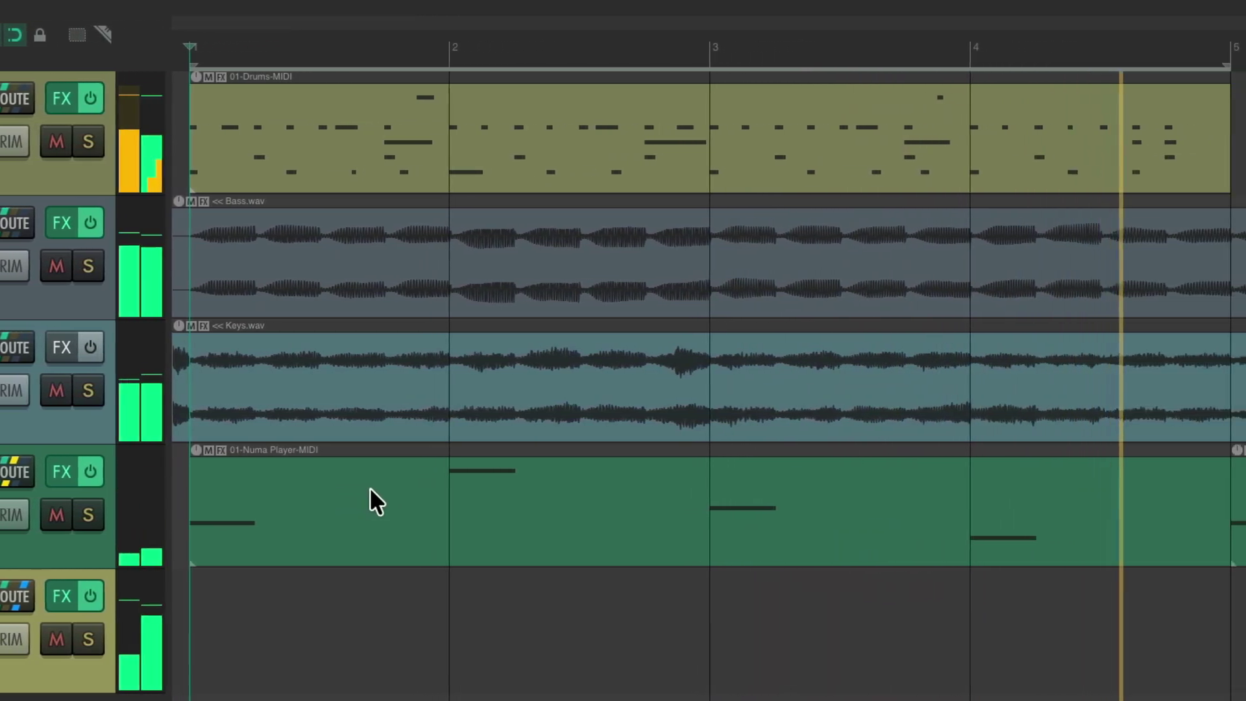
key(space)
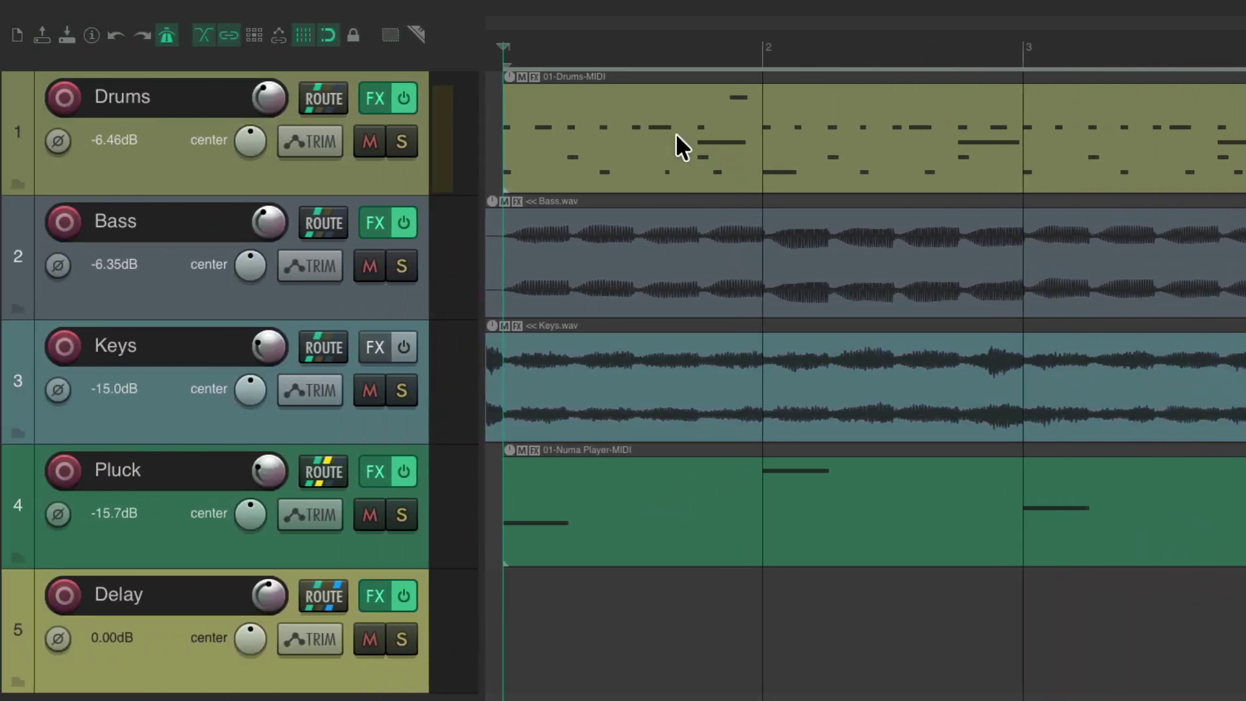
click(413, 148)
key(space)
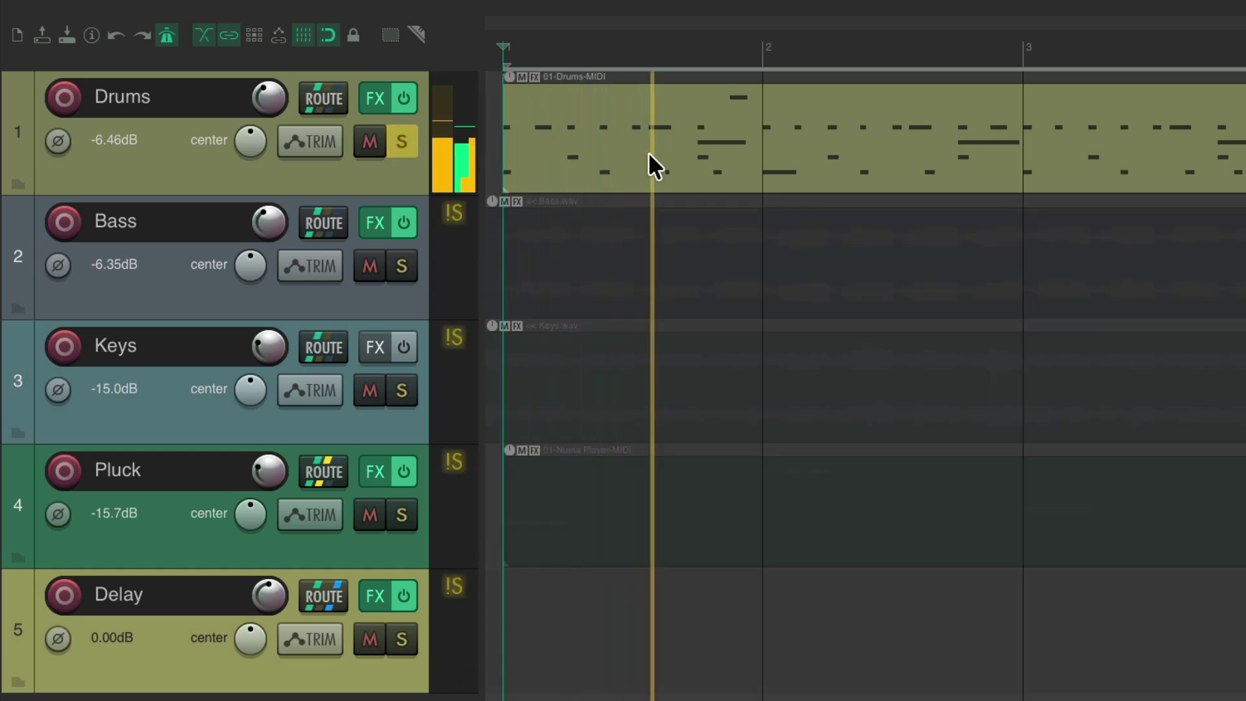
key(space)
click(407, 145)
Step: Solo the Bass track, play it alone, then unsolo it
click(413, 277)
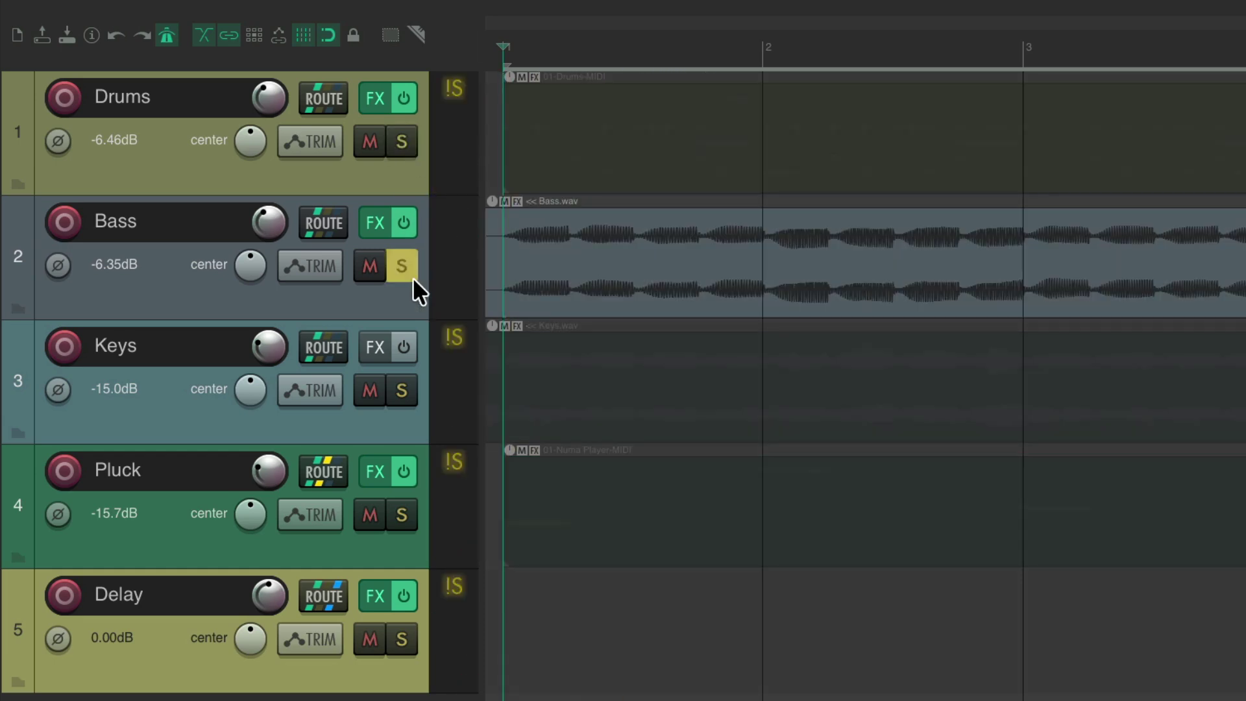
key(space)
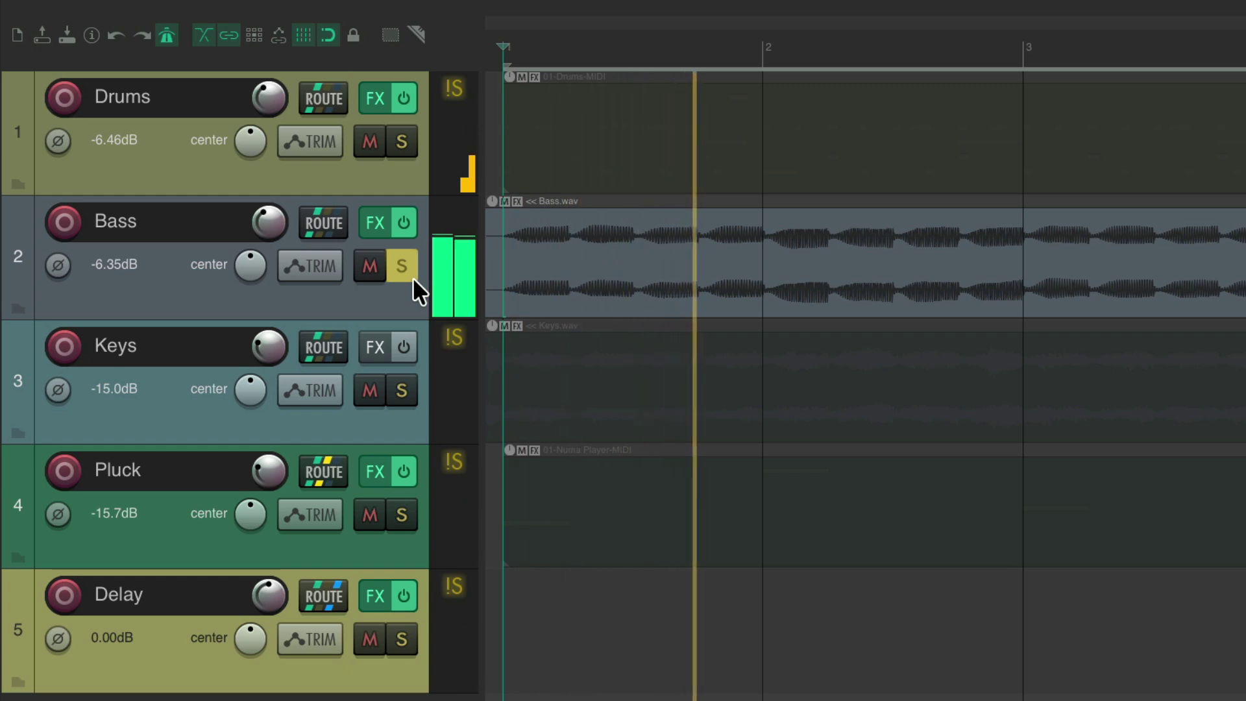
key(space)
click(413, 278)
Step: Audition the Keys track alone, then leave the Pluck track soloed
click(410, 393)
key(space)
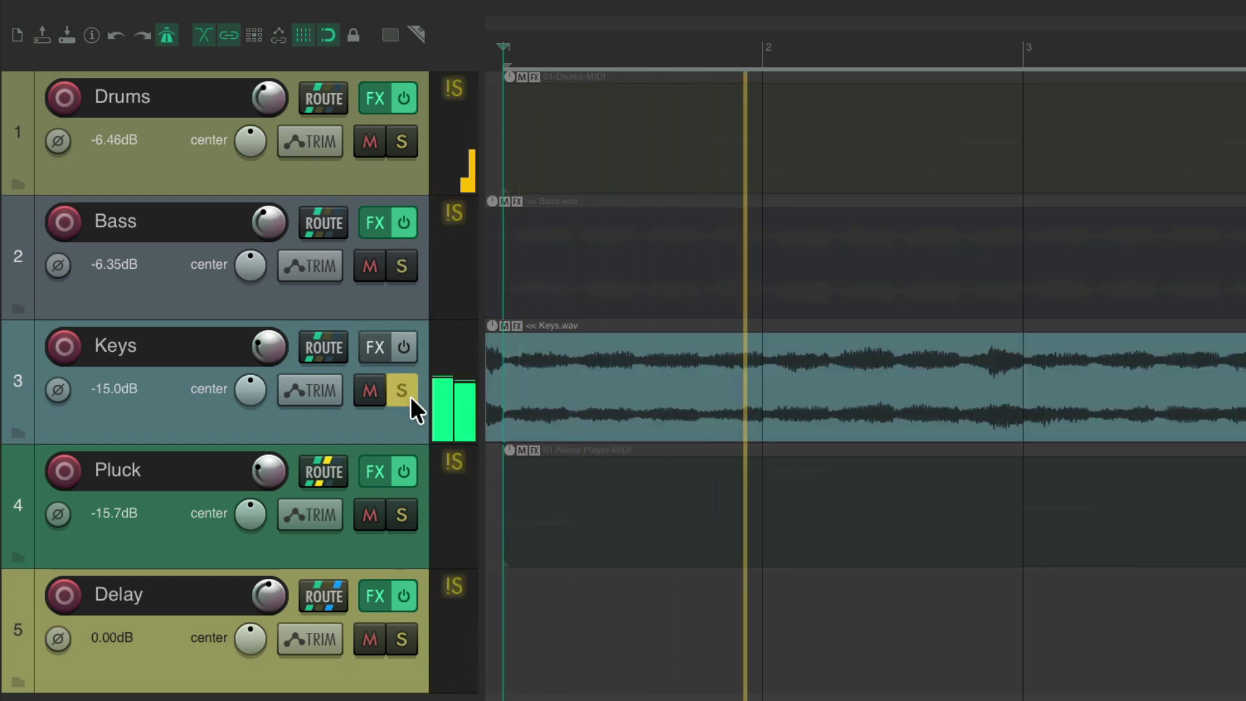
key(space)
click(410, 396)
click(407, 512)
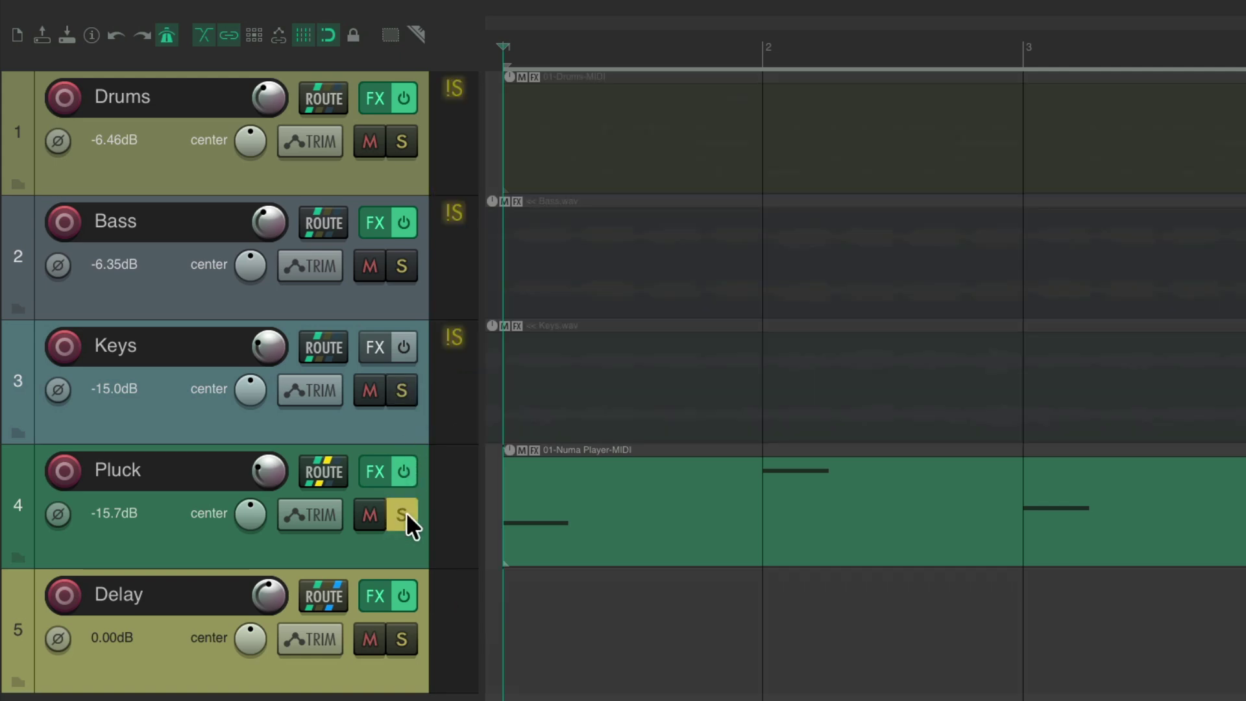
Step: Inspect the Delay track's ReaEQ, Volume/Pan Smoother and Distortion (Fuzz) effects, then close its FX window
click(379, 598)
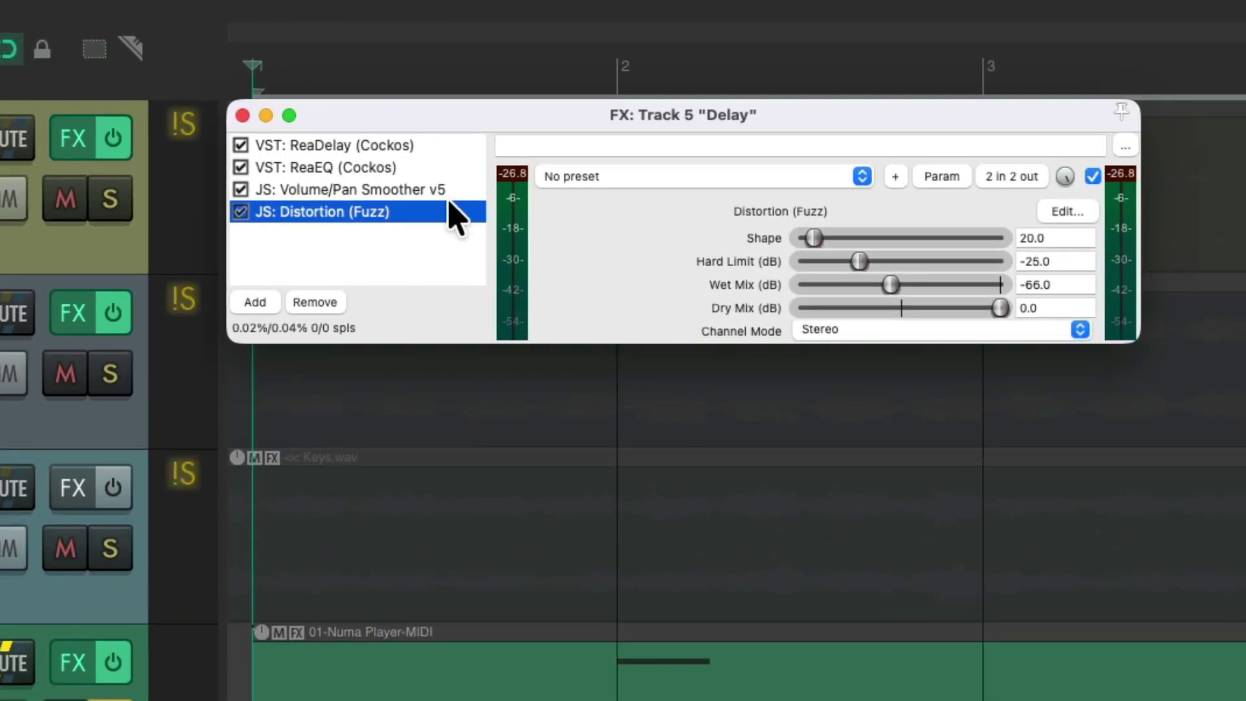
click(423, 167)
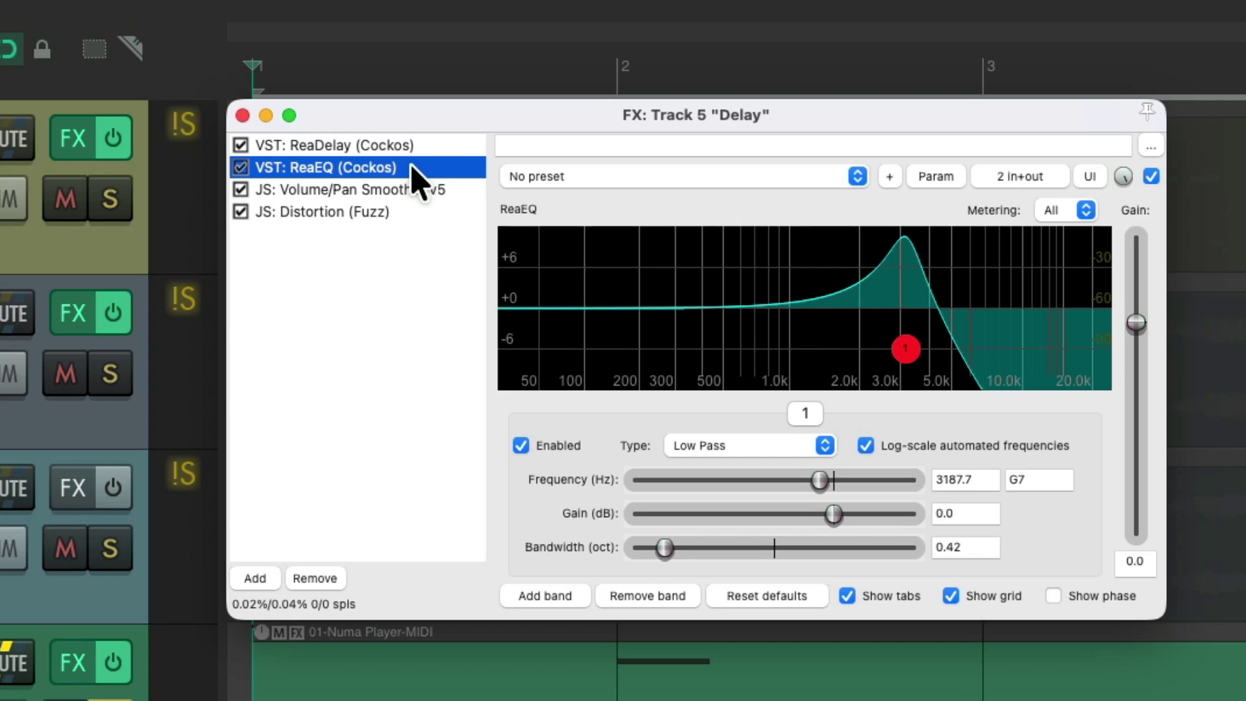
click(380, 175)
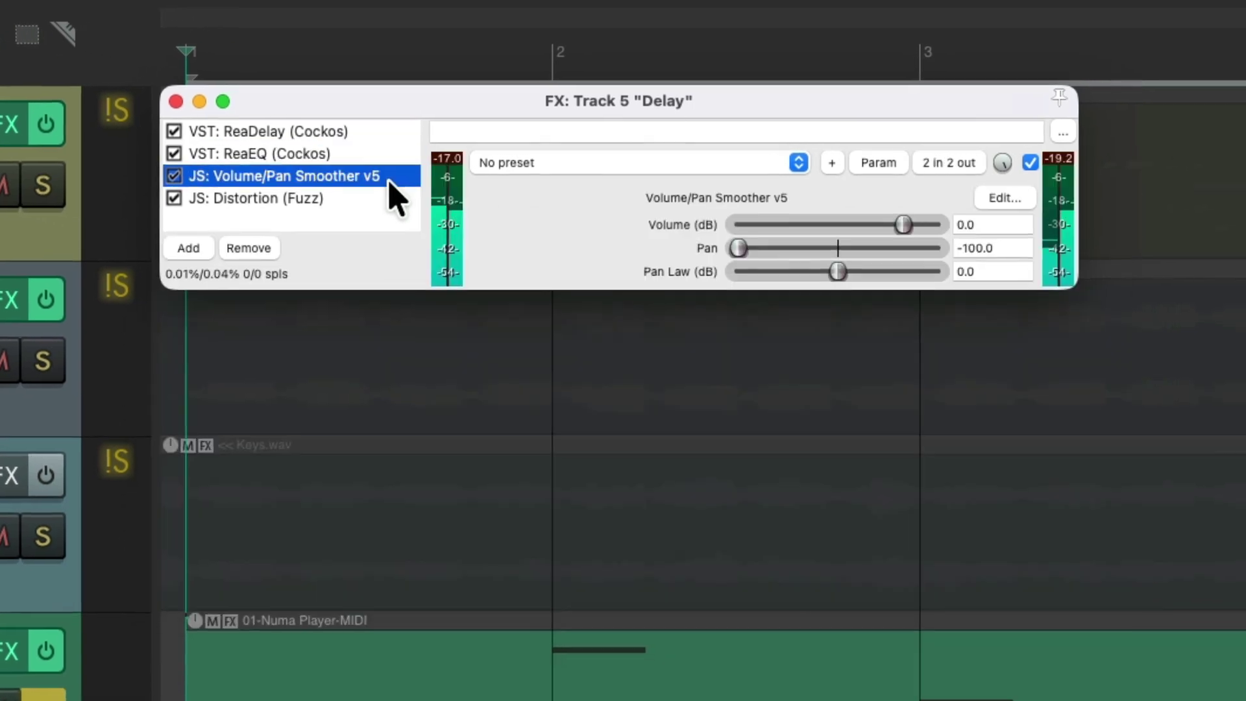
click(377, 198)
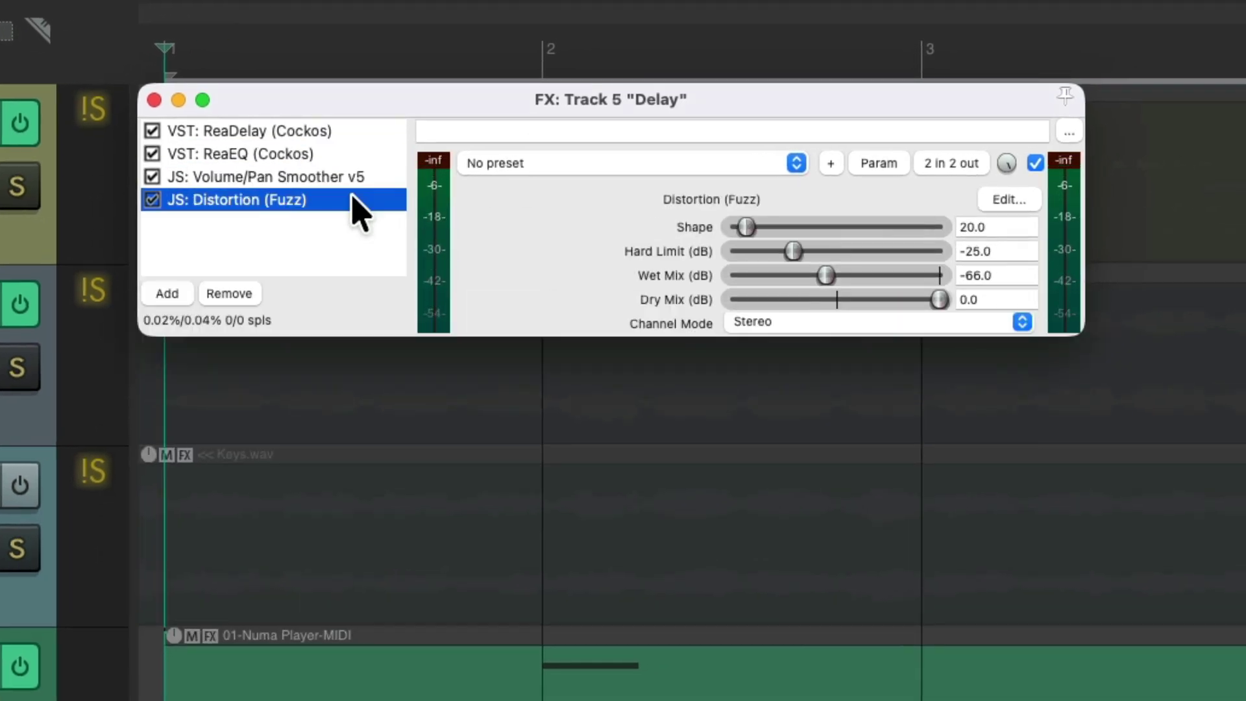
click(154, 100)
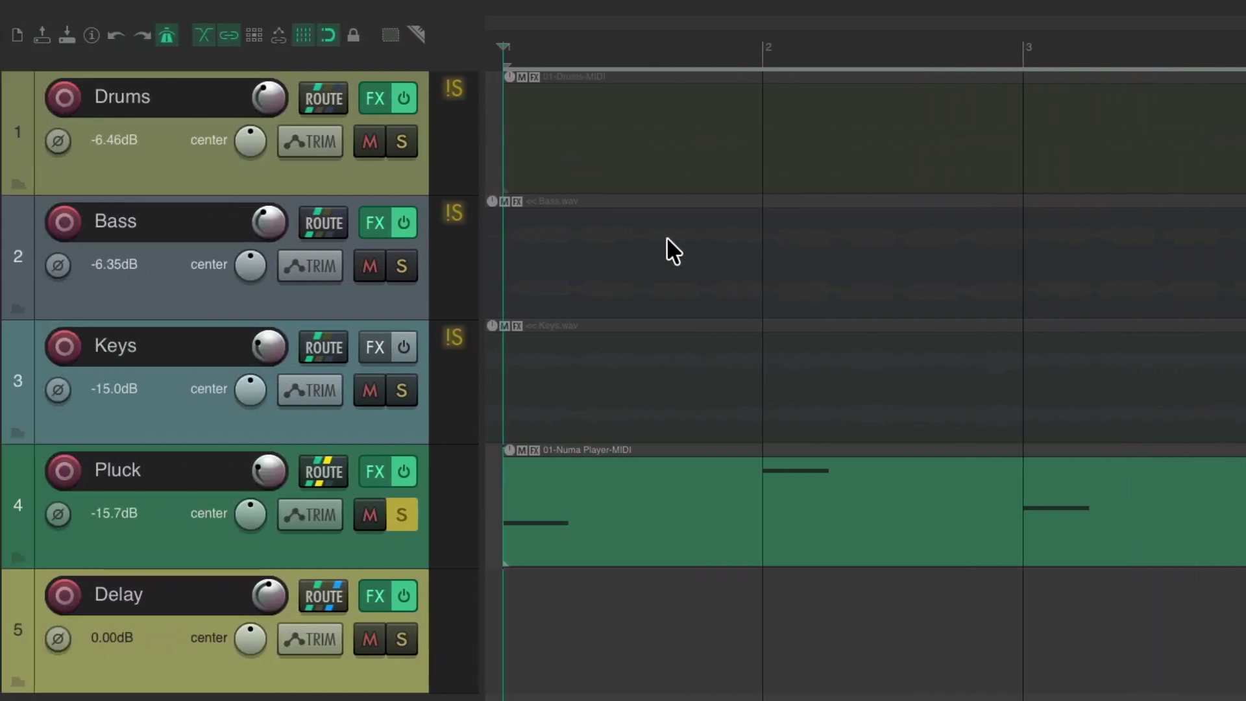
Step: Unsolo Pluck and move the Drums track into a new folder track
click(407, 510)
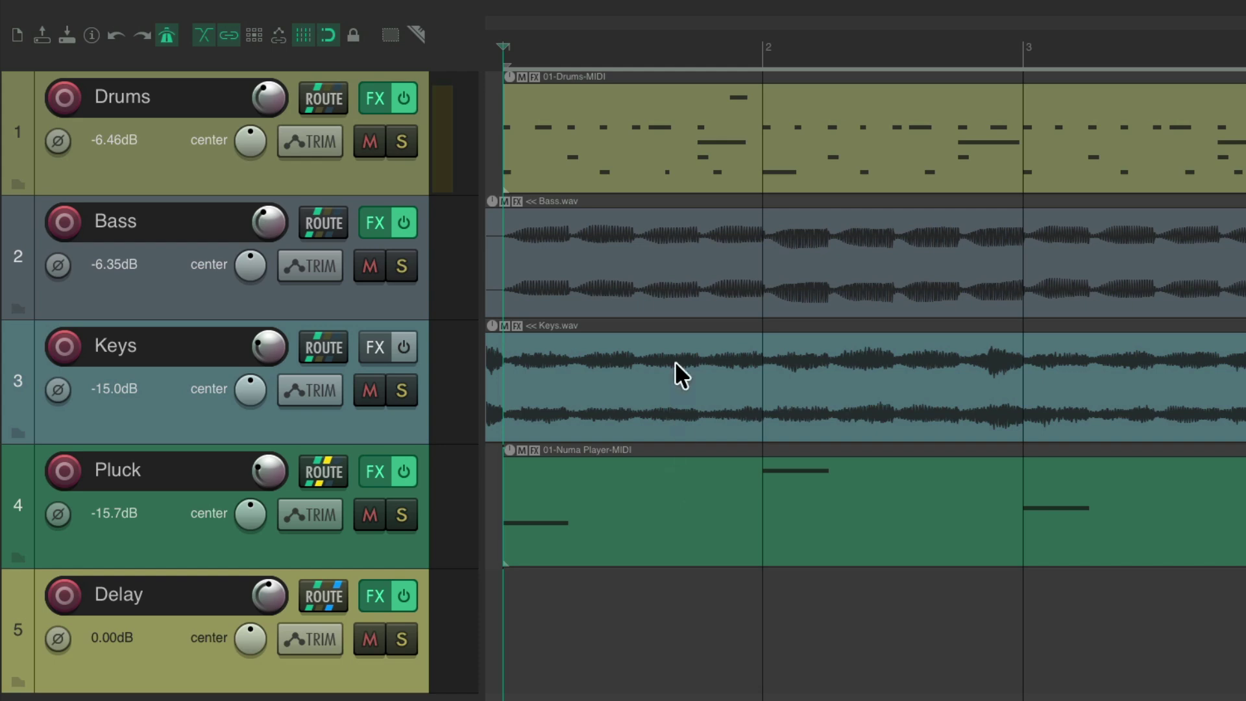
right_click(403, 184)
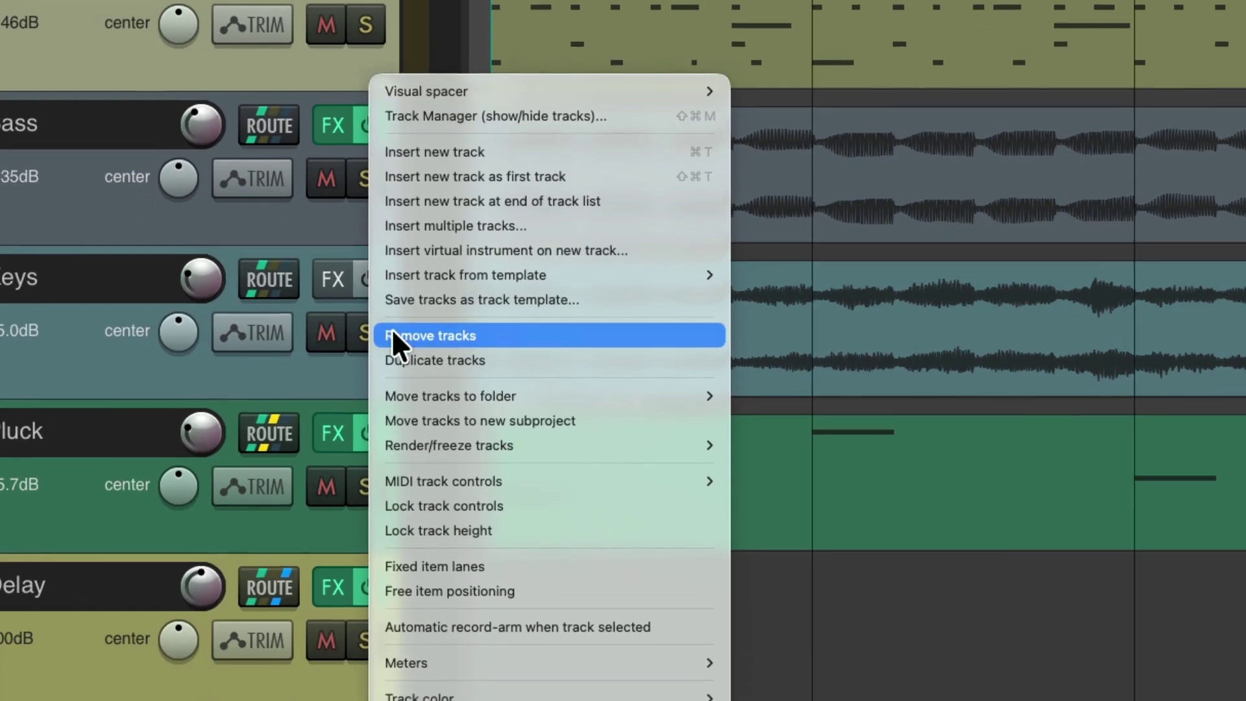
mouse_move(418, 446)
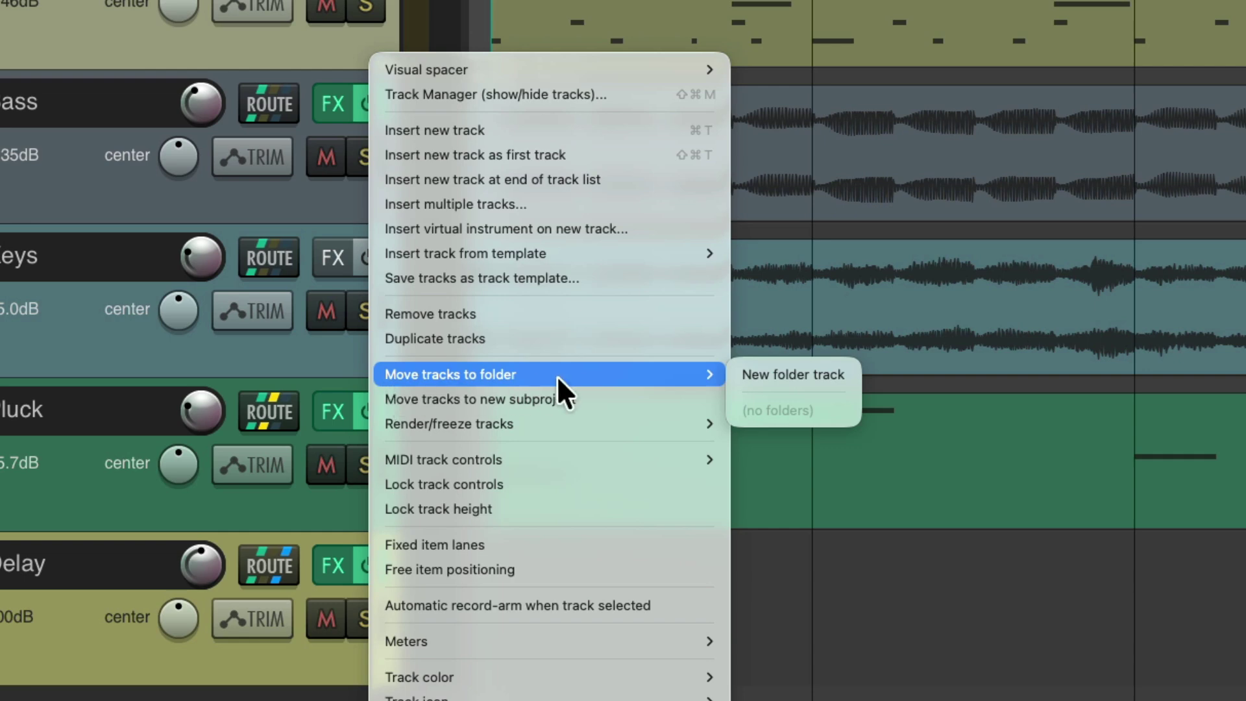
click(748, 373)
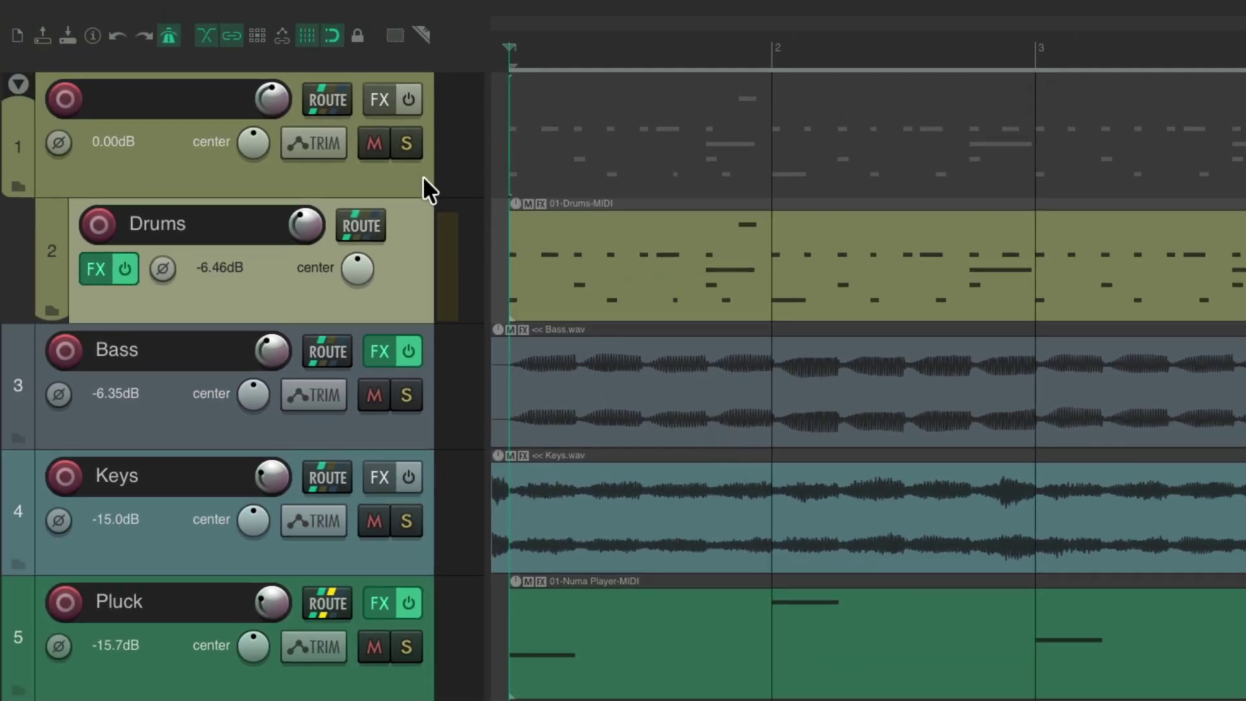
Step: Solo and play the new folder track, then stop and unsolo it
click(406, 142)
key(space)
key(space)
click(409, 143)
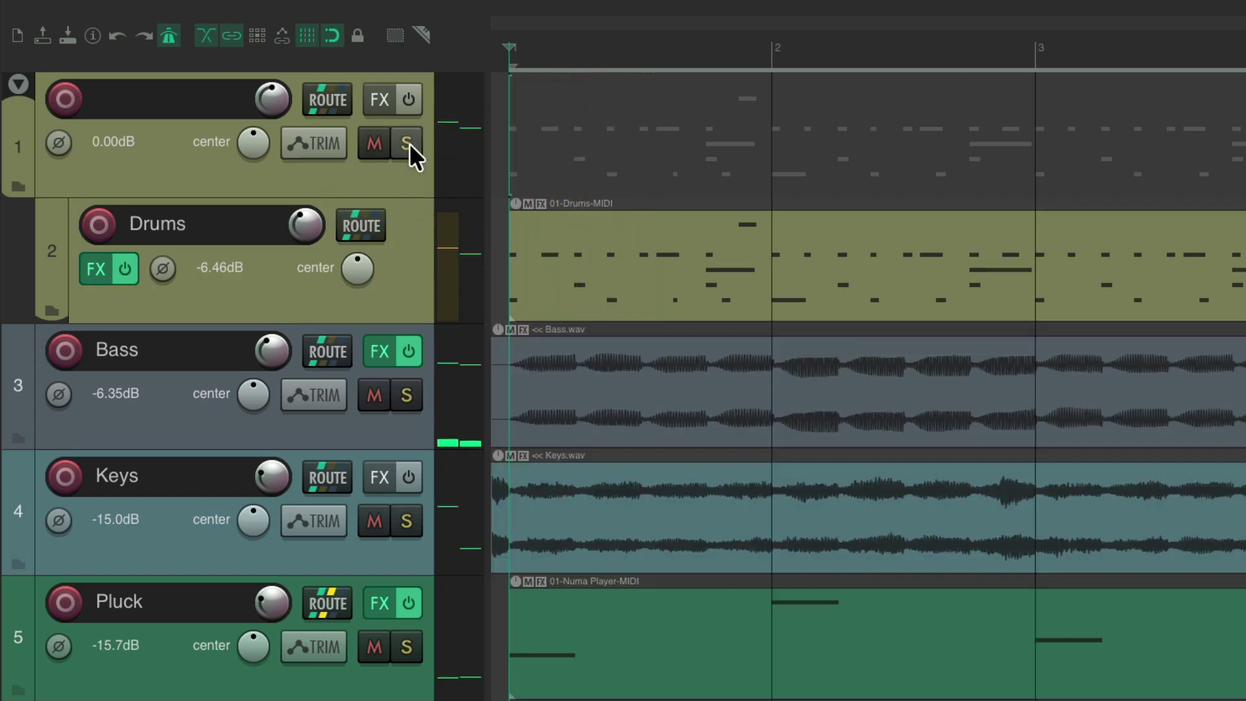
Step: Filter the effect list for 'gate' and add VST: ReaGate (Cockos) to the folder track
click(381, 100)
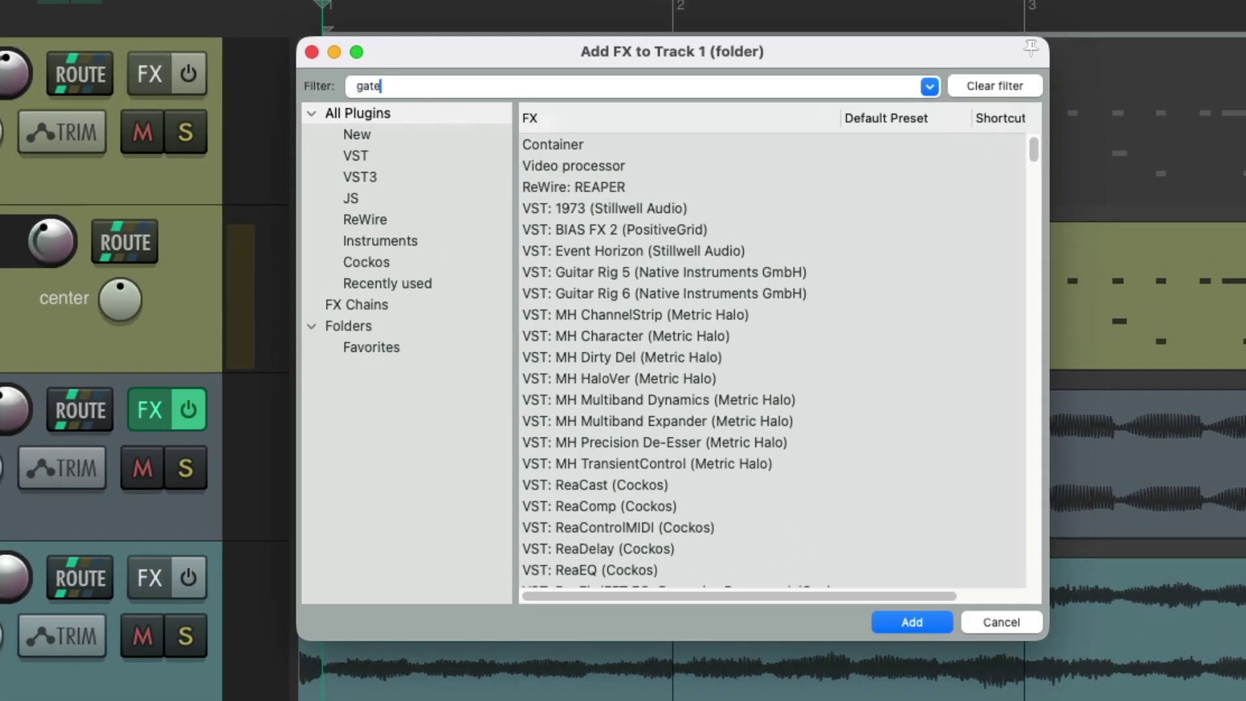
text(gate)
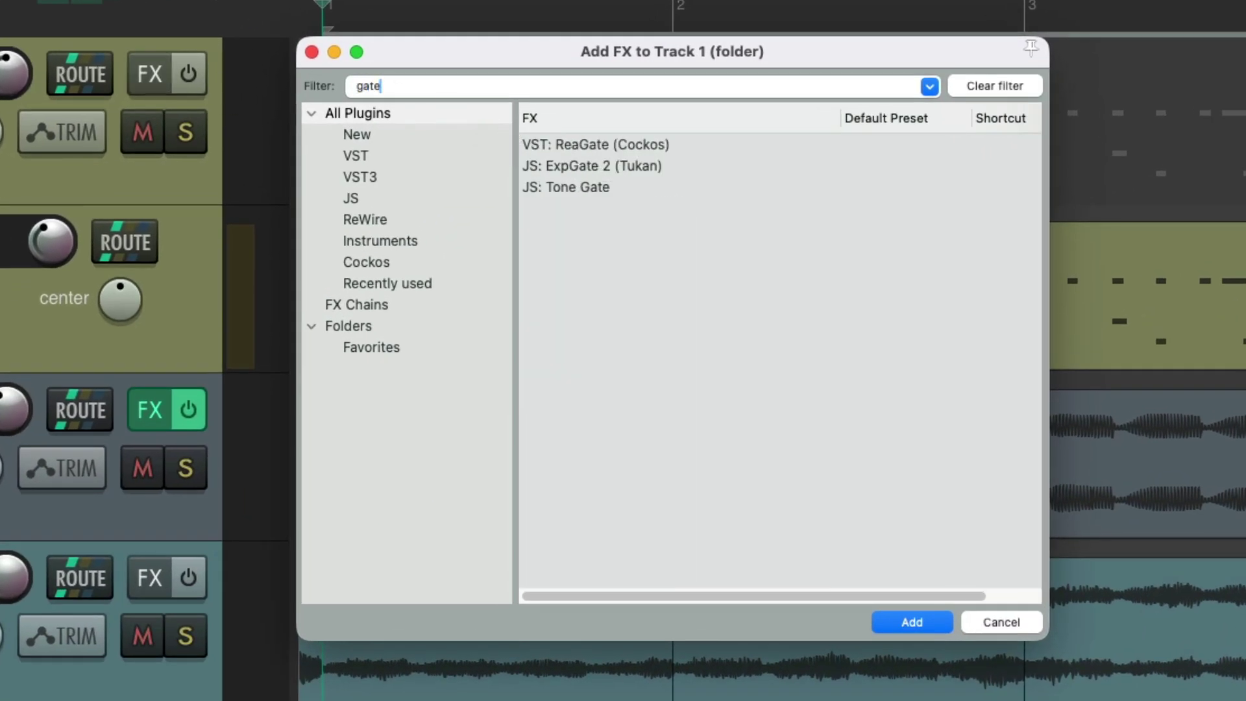
click(670, 139)
double_click(680, 141)
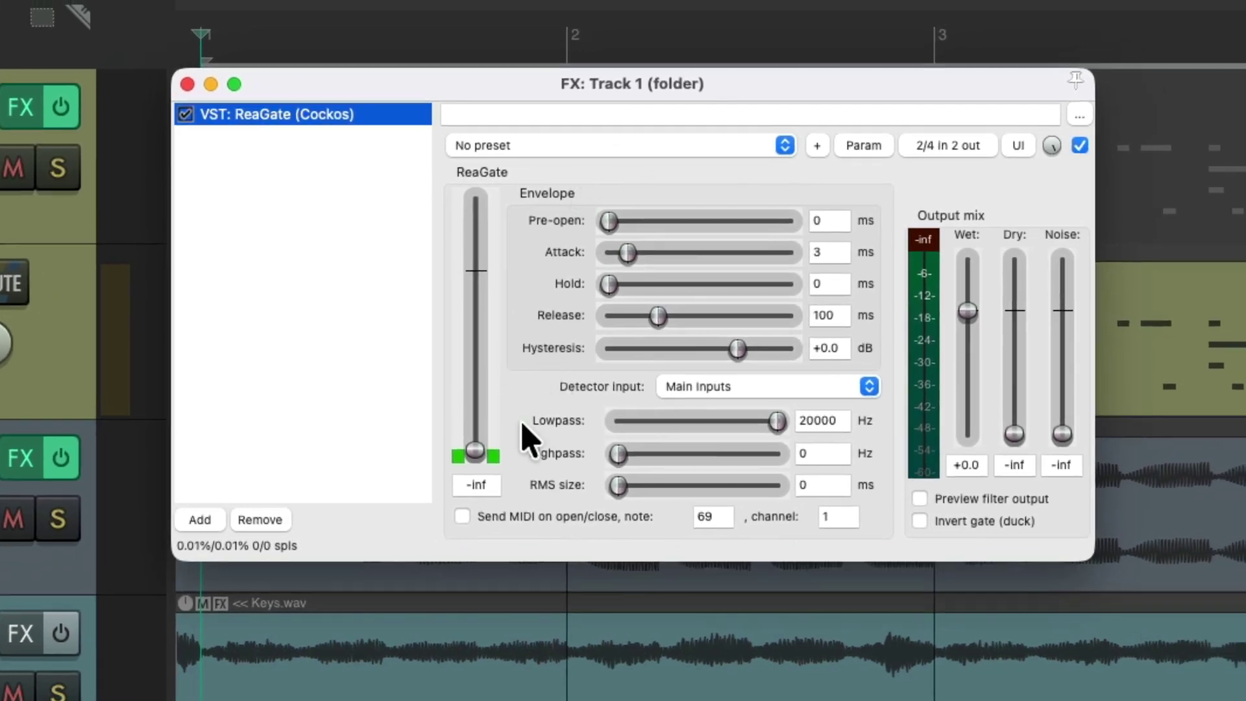
Step: Tune the ReaGate threshold while listening, comparing against -inf, and settle on -10.0 dB
drag(476, 450, 486, 335)
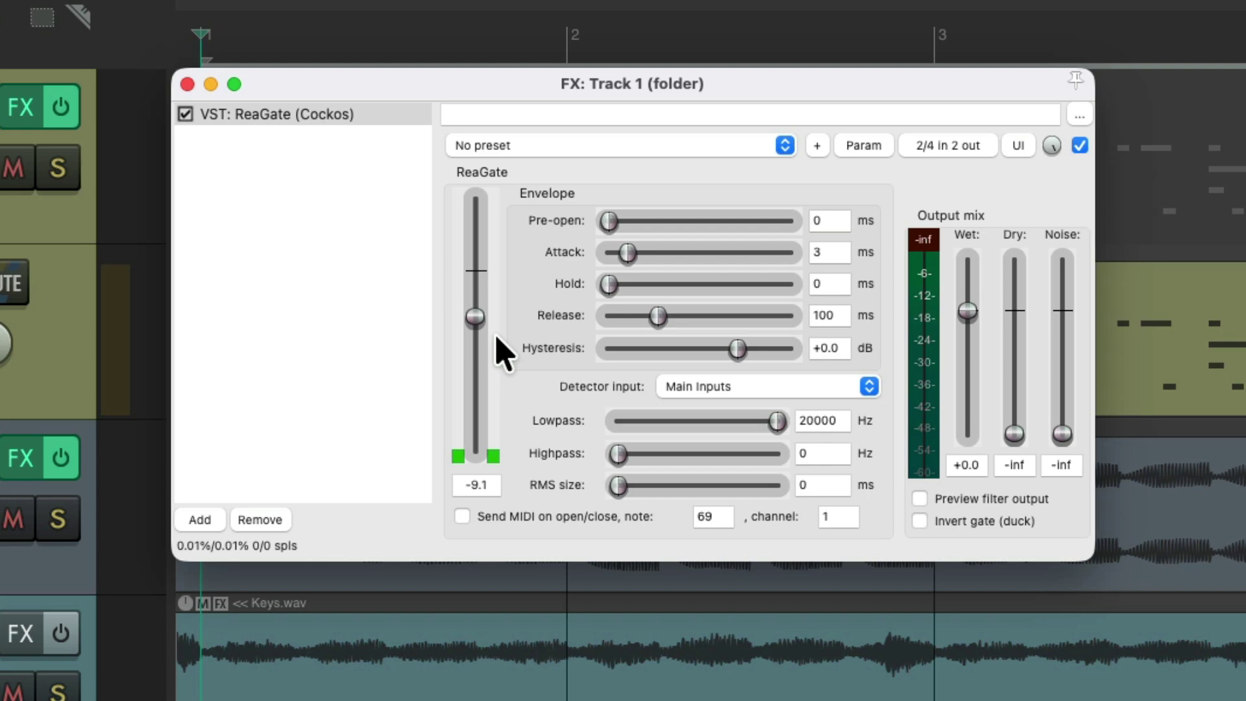
key(space)
mouse_move(478, 324)
mouse_down()
mouse_move(481, 417)
mouse_move(482, 322)
mouse_up()
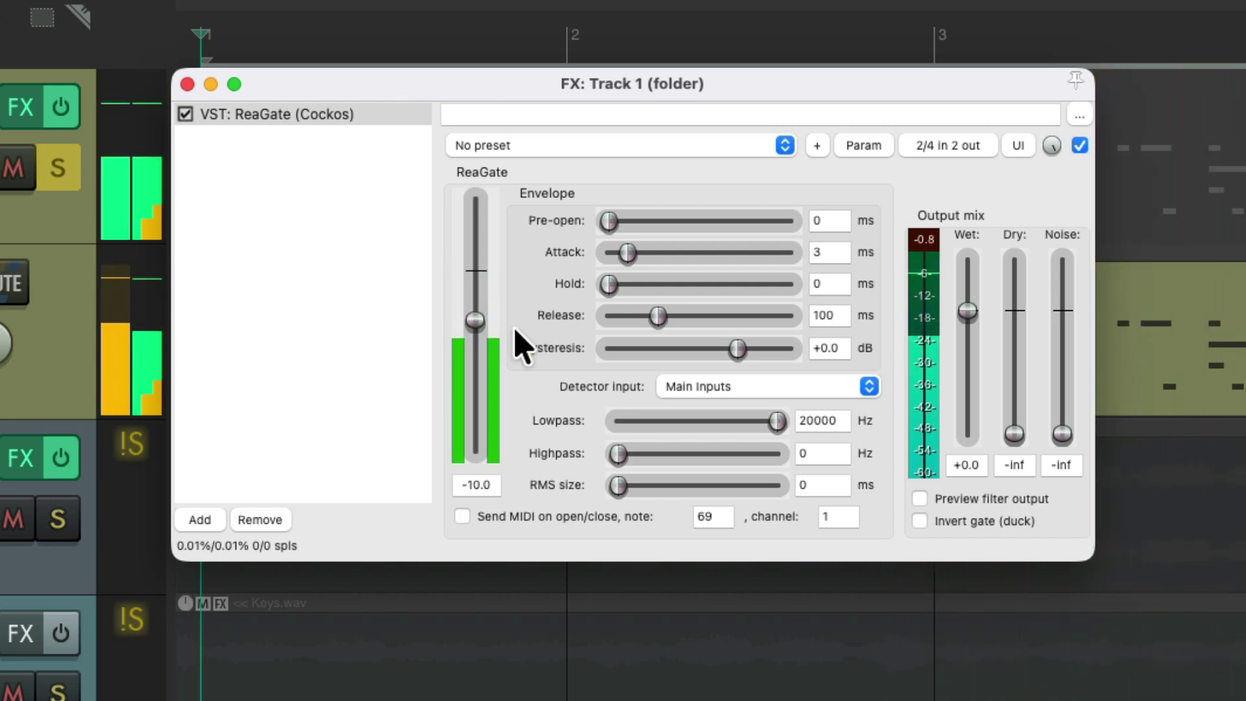
key(space)
drag(484, 335, 478, 458)
key(space)
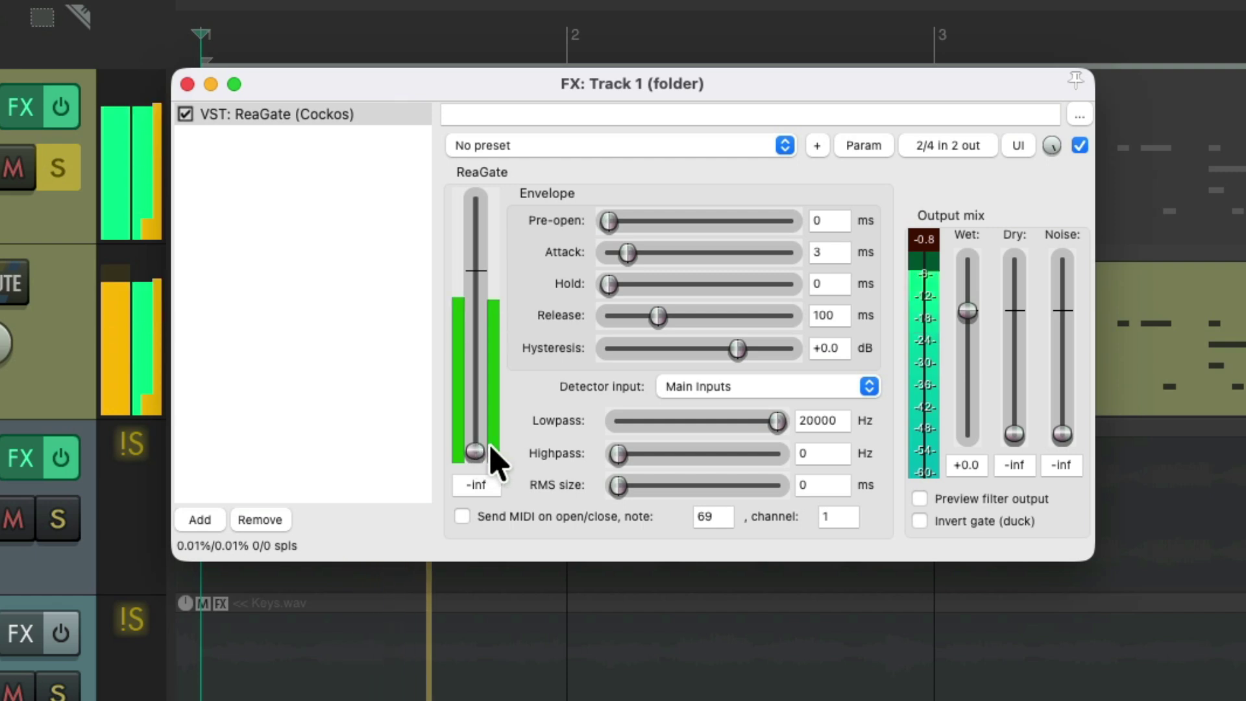
key(space)
key(super+z)
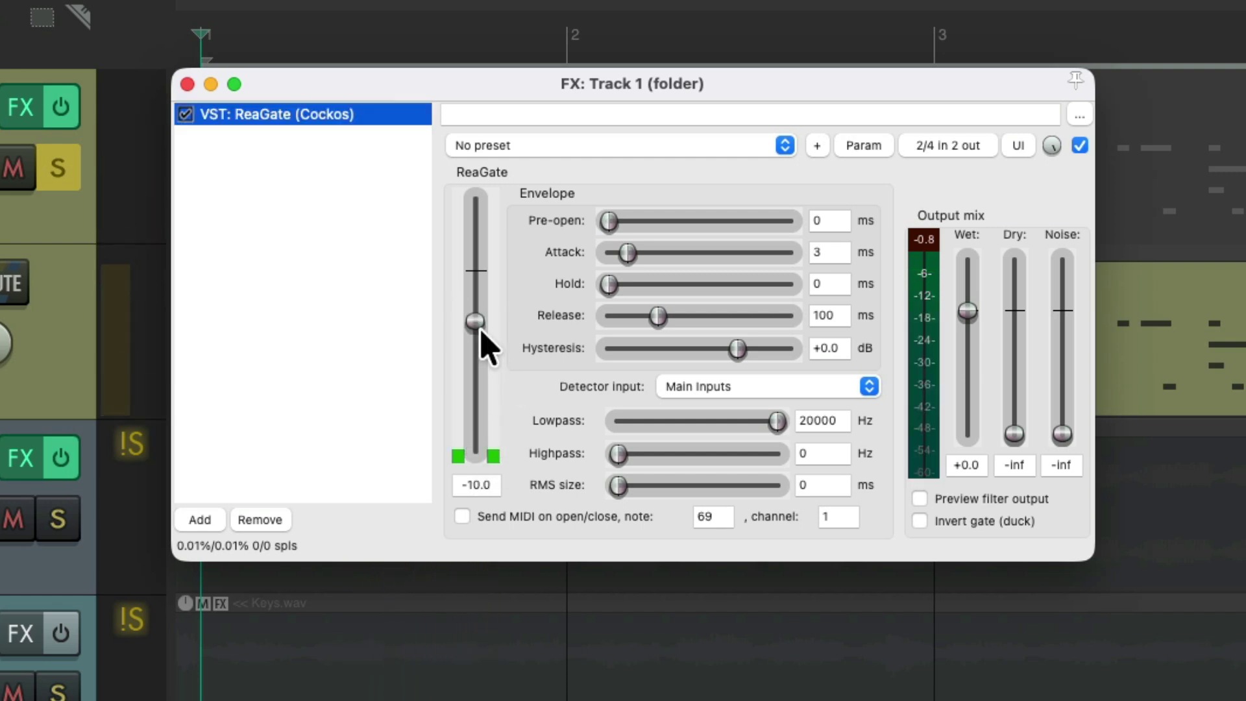
key(space)
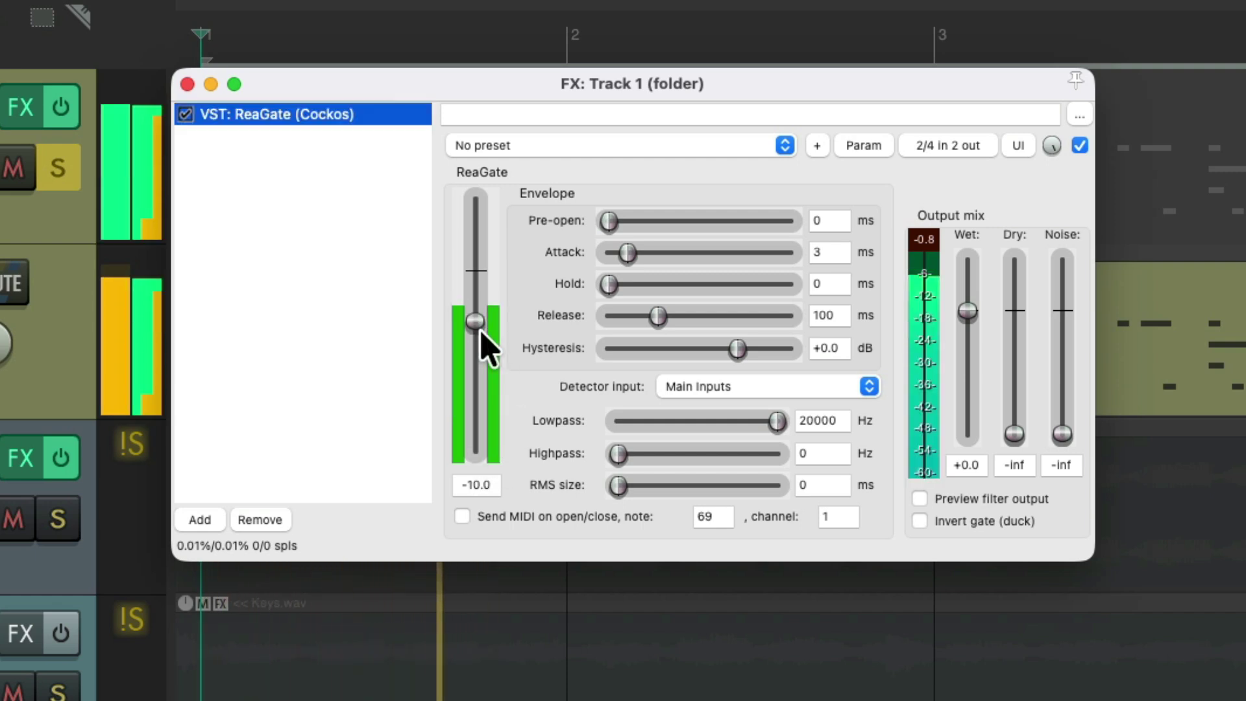
key(space)
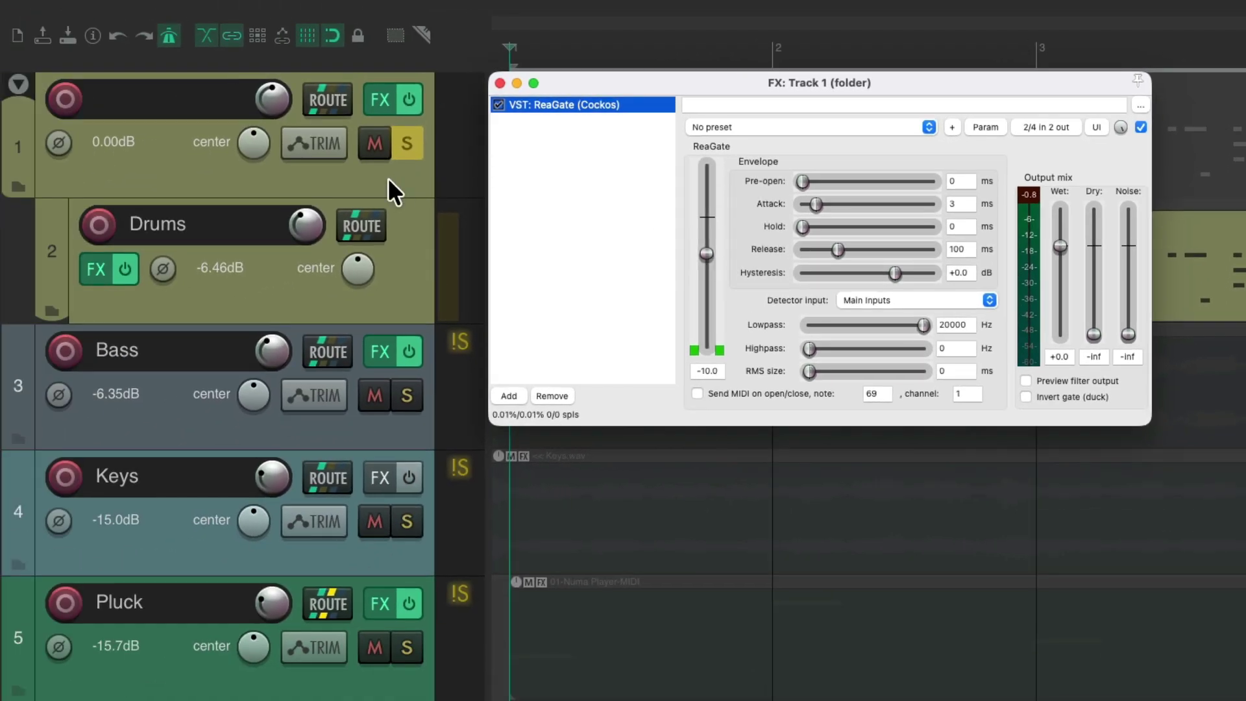
Step: Play the full mix with the folder's effects bypassed and re-enabled, then re-solo the folder
click(407, 142)
key(space)
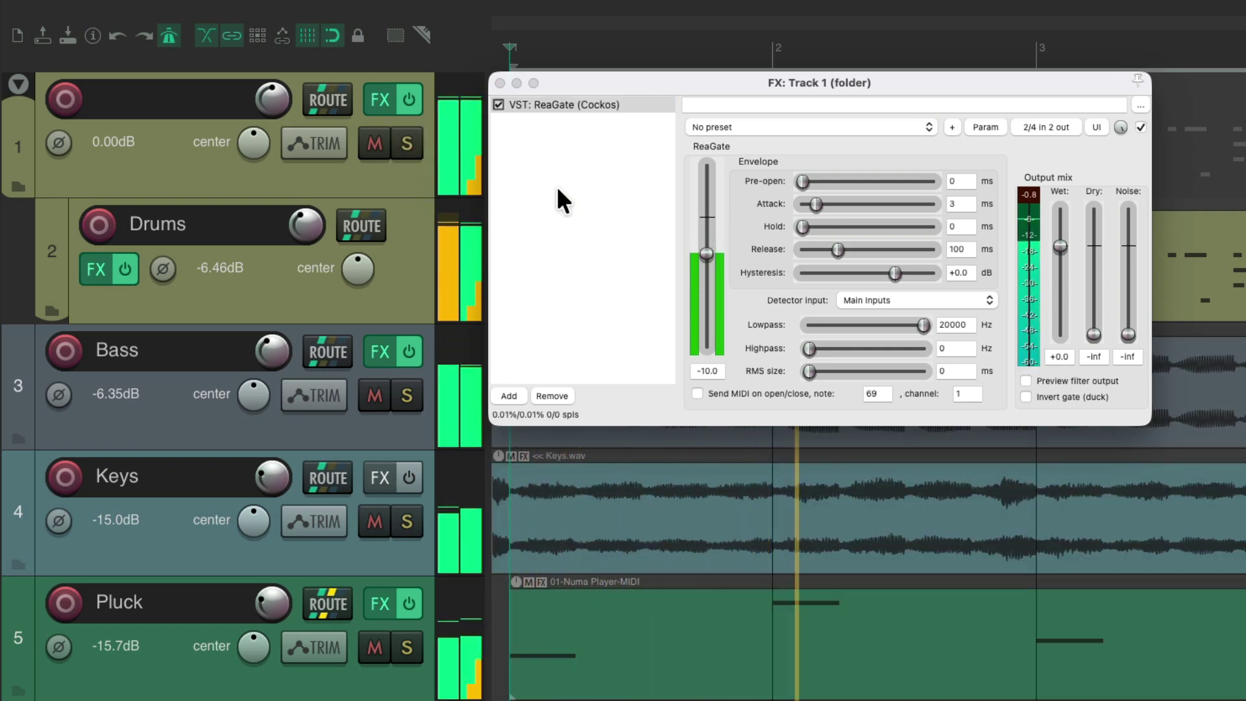
click(410, 101)
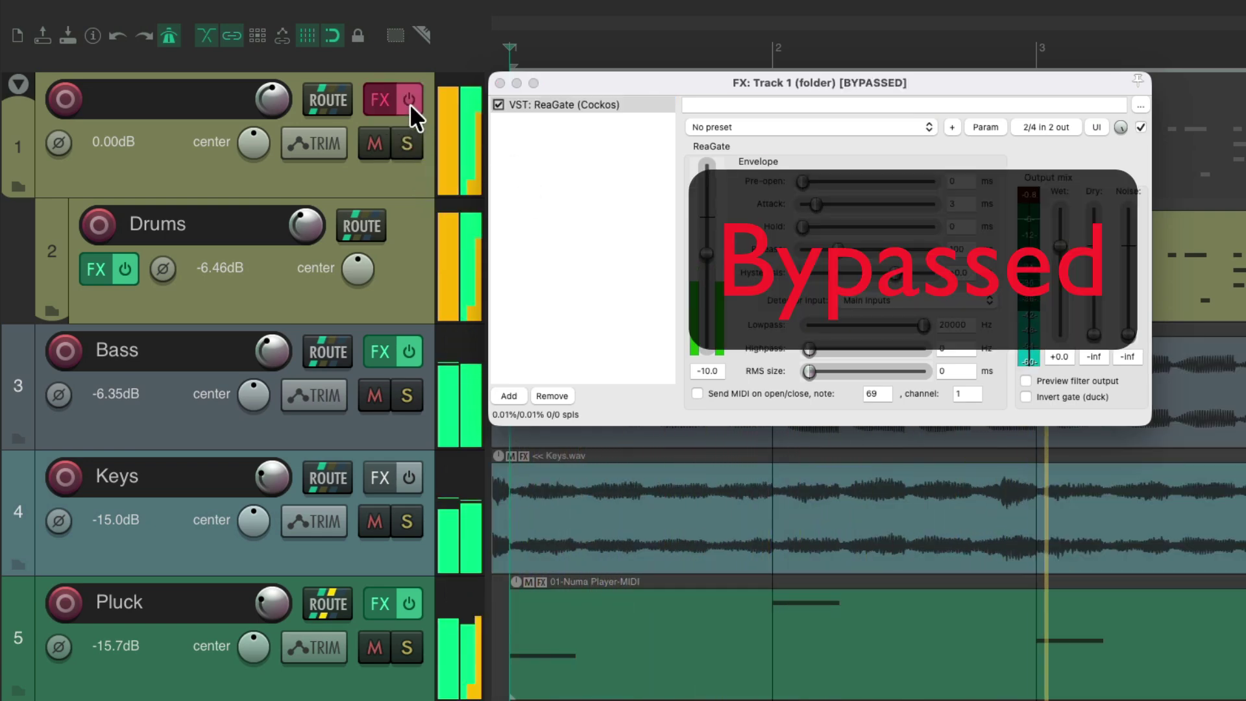
click(409, 101)
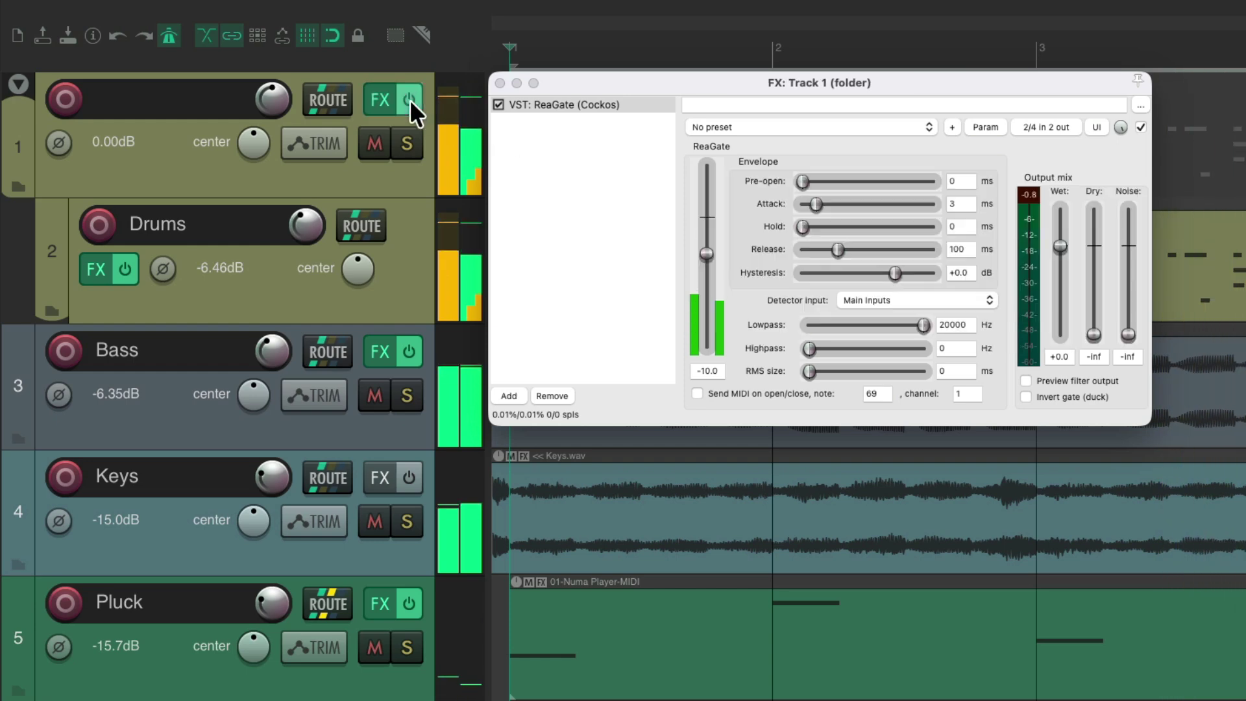
key(space)
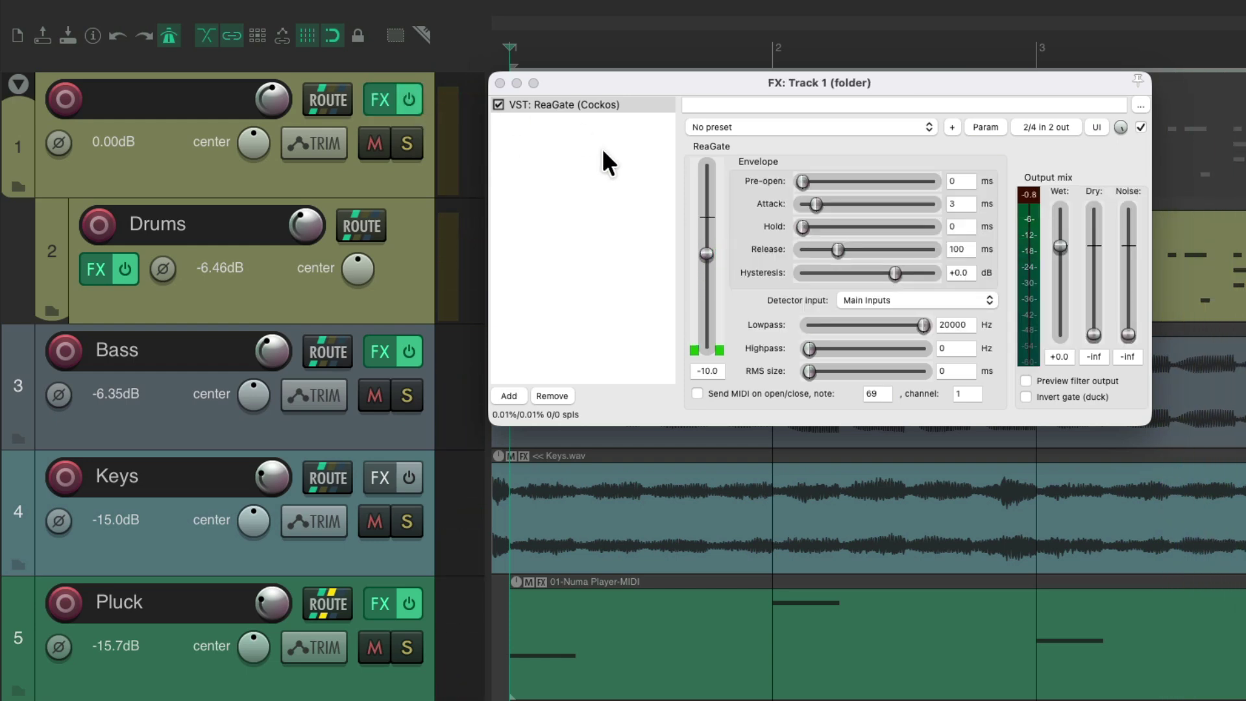
click(407, 143)
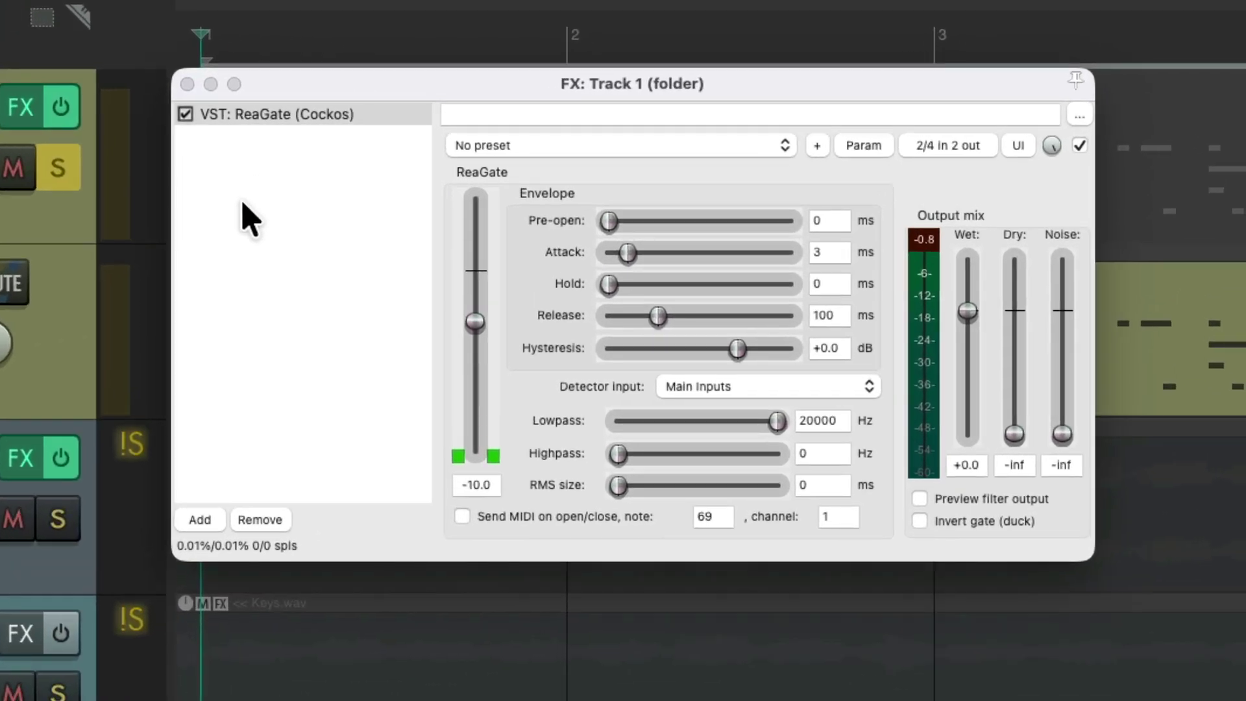
Step: Add JS: Delay w/Tempo Ping-Pong to the folder track with Tempo Sync at 0.5
double_click(311, 220)
text(delay)
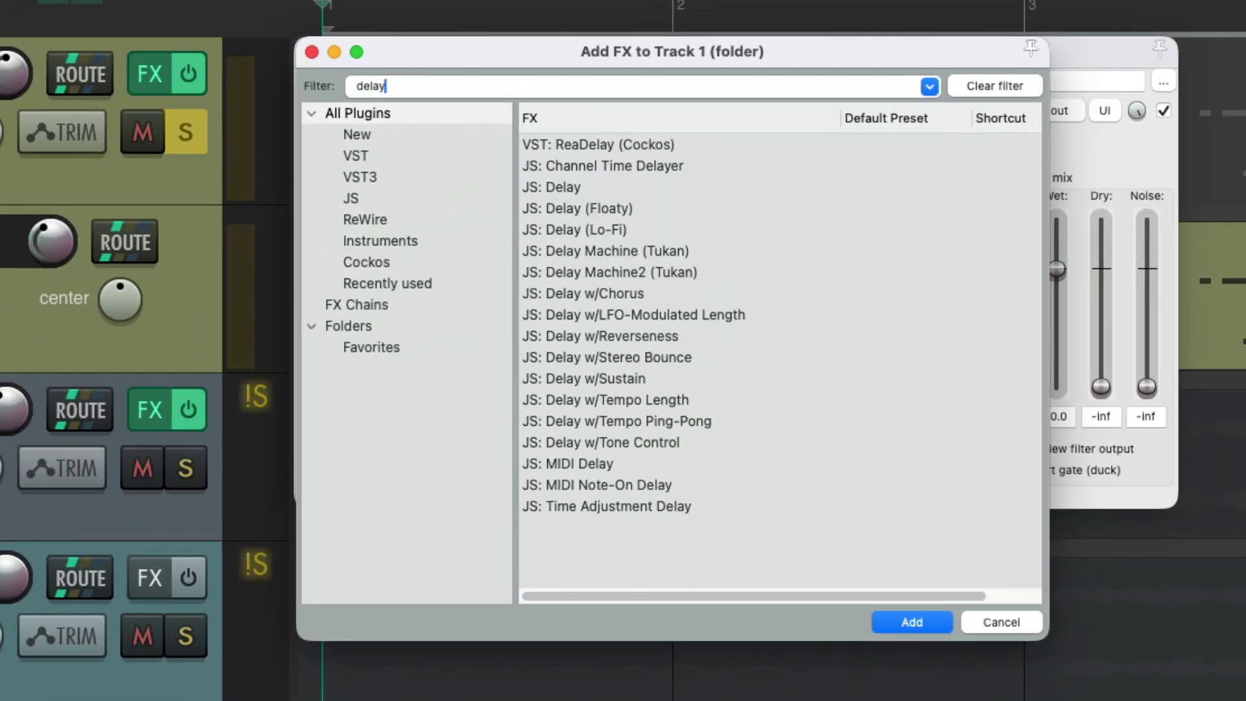
click(726, 420)
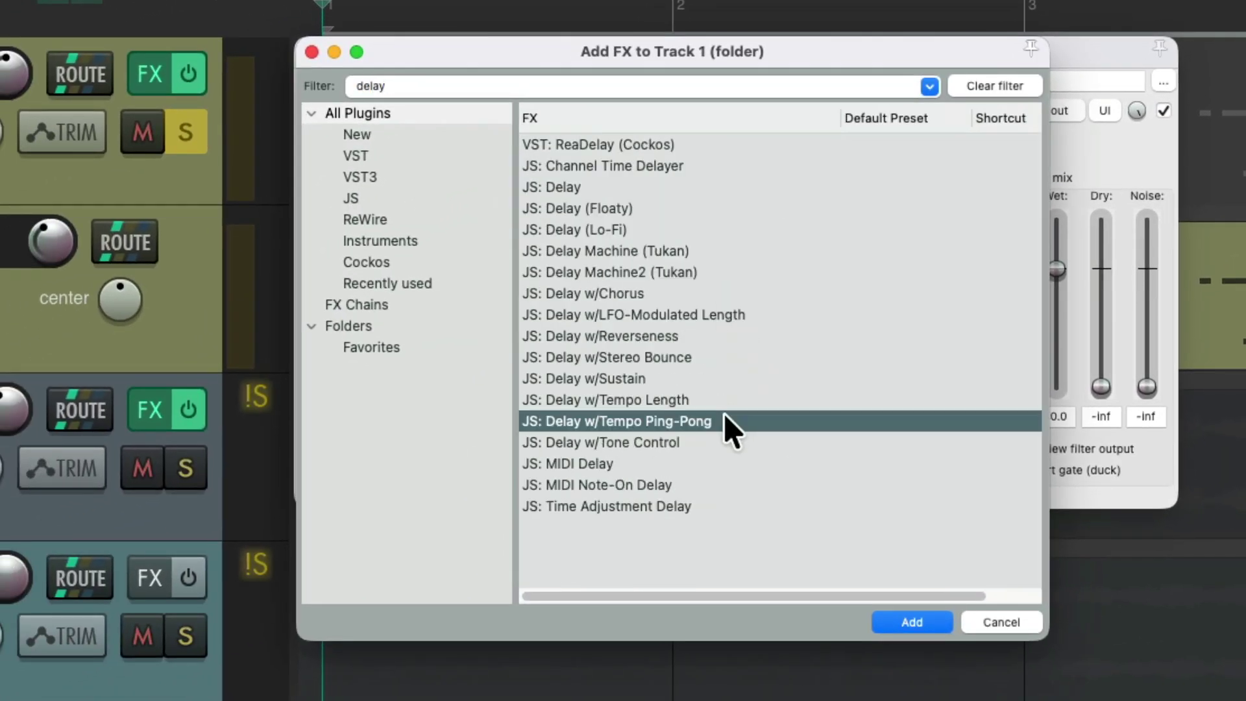
double_click(730, 419)
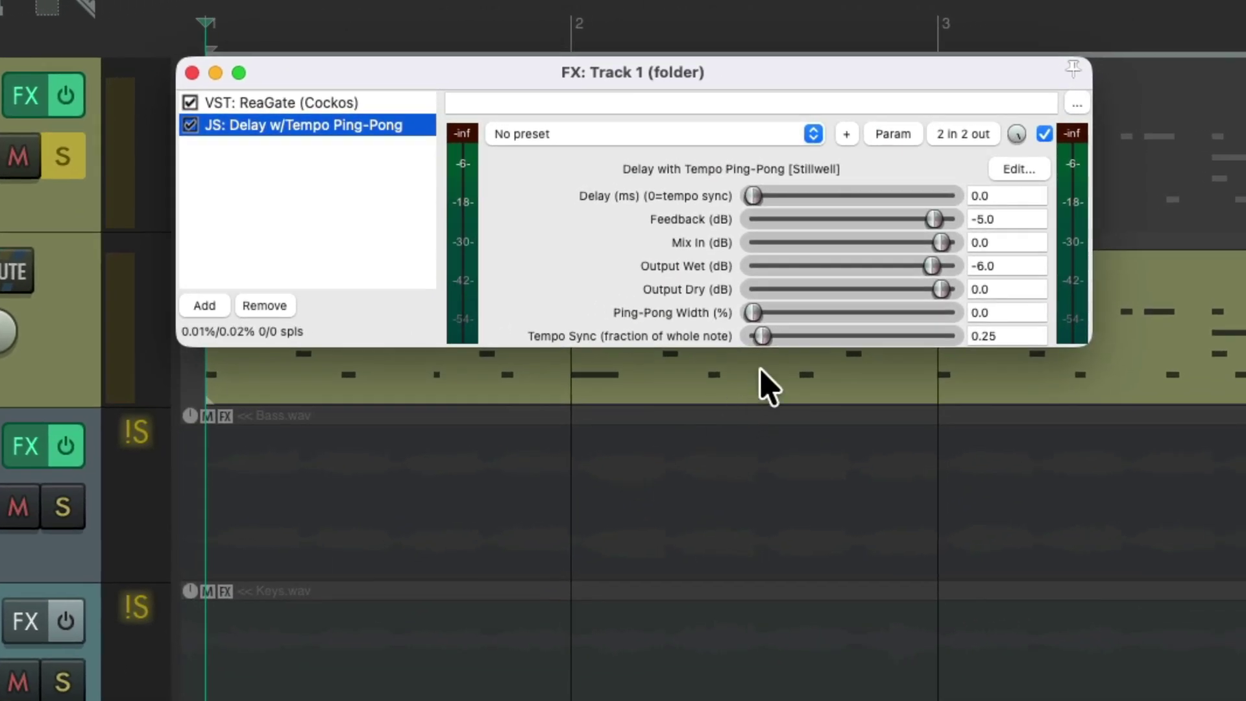
drag(762, 338, 766, 342)
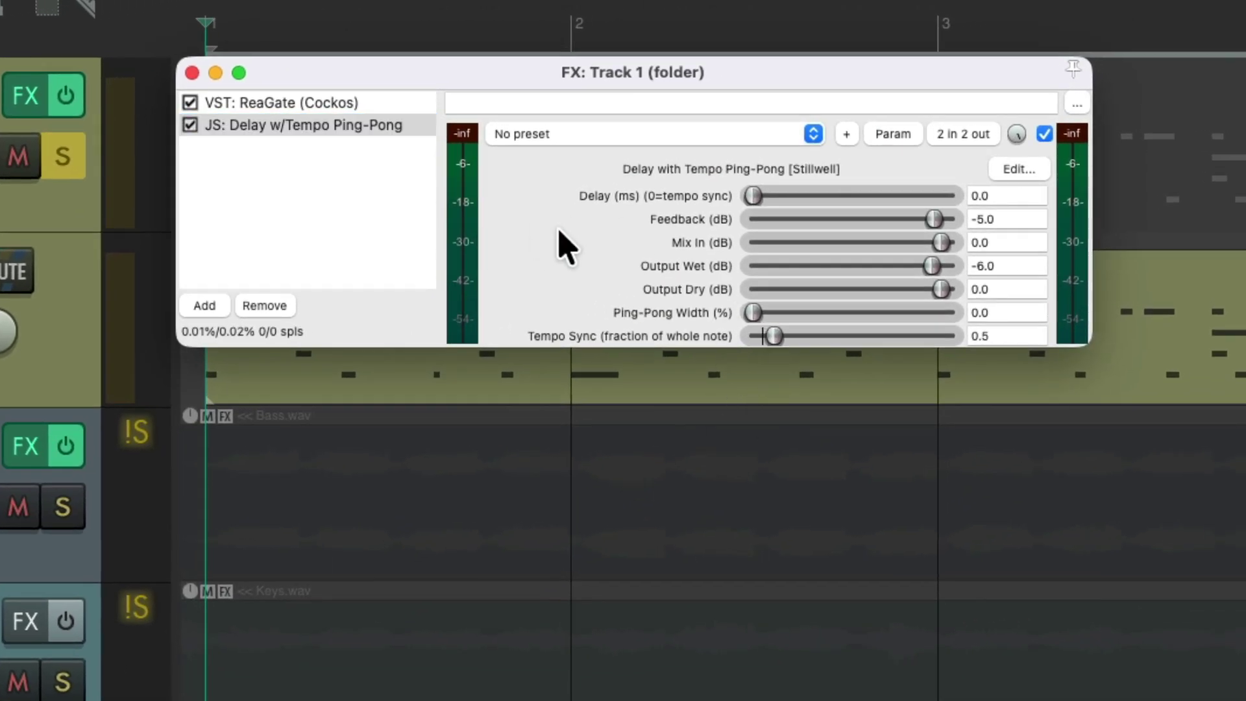
Step: Play the mix with the folder unsoloed, comparing the folder's effects bypassed and enabled
key(space)
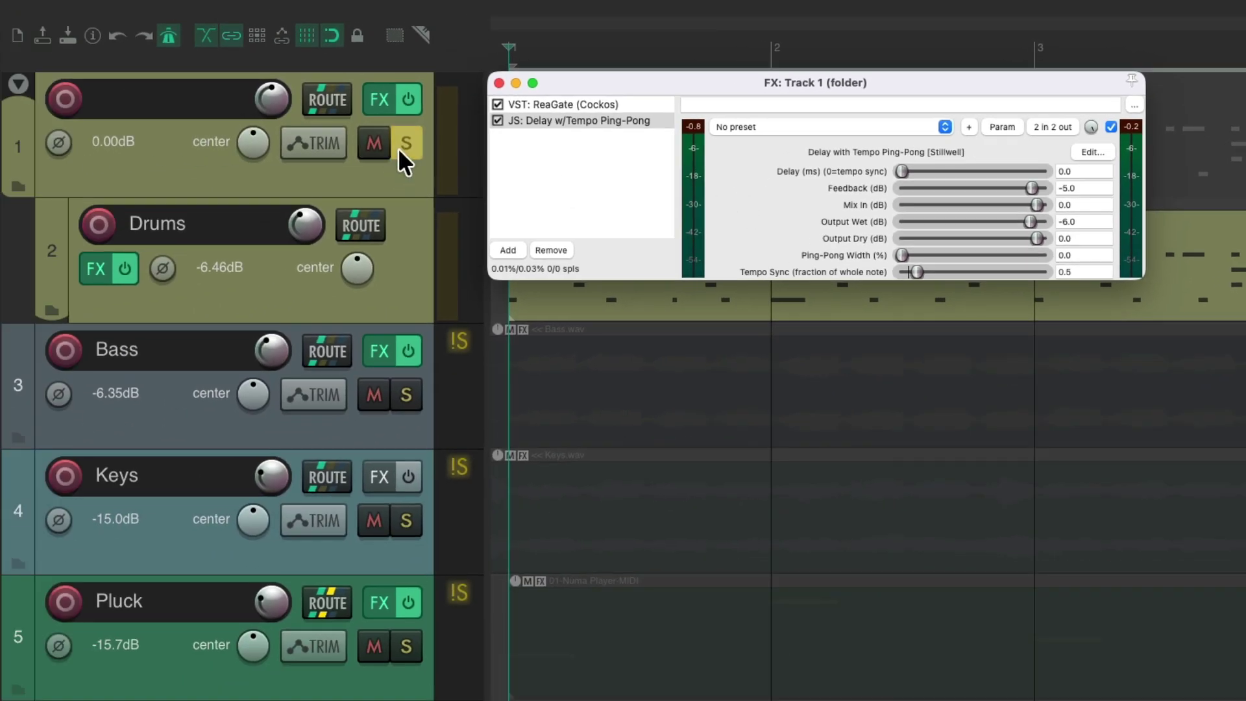
click(405, 143)
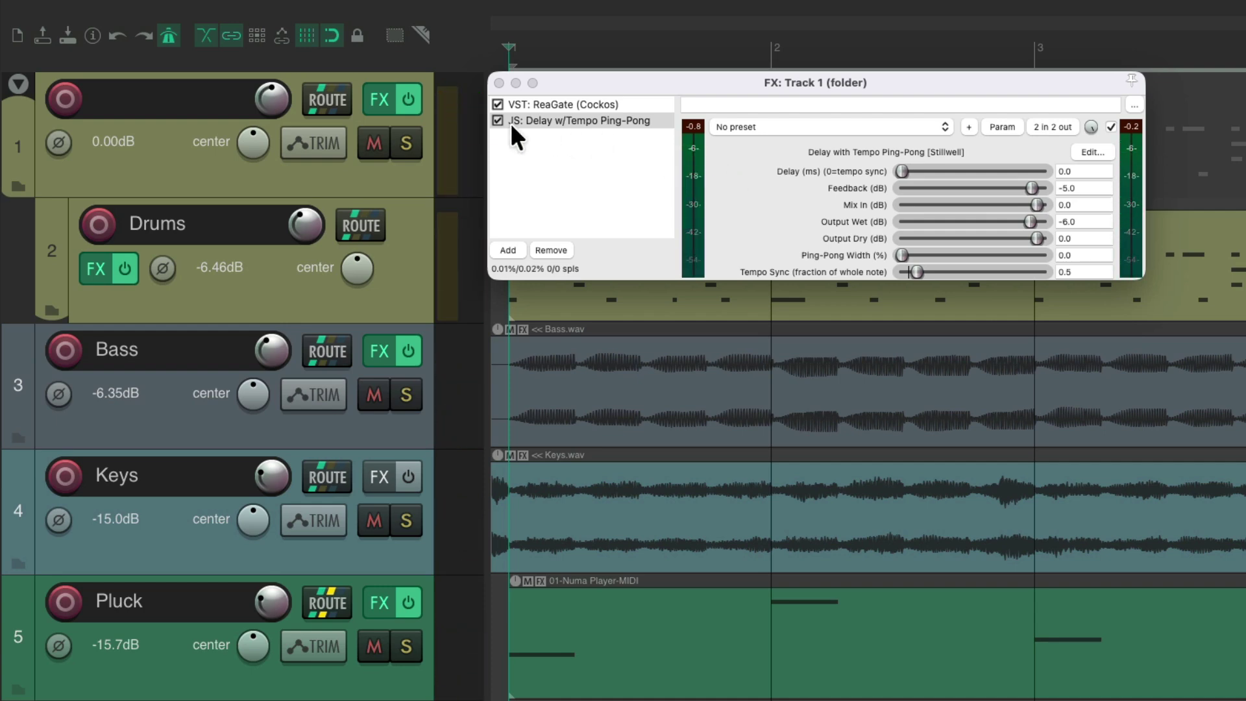
click(409, 99)
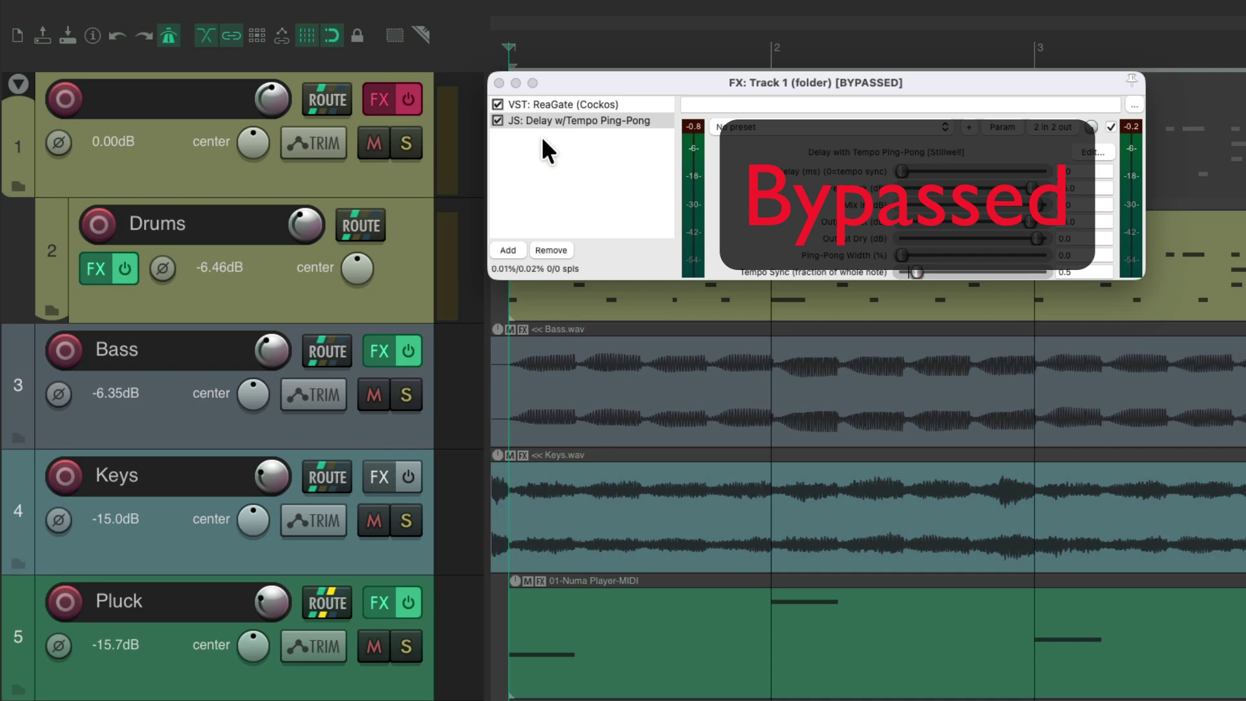
key(space)
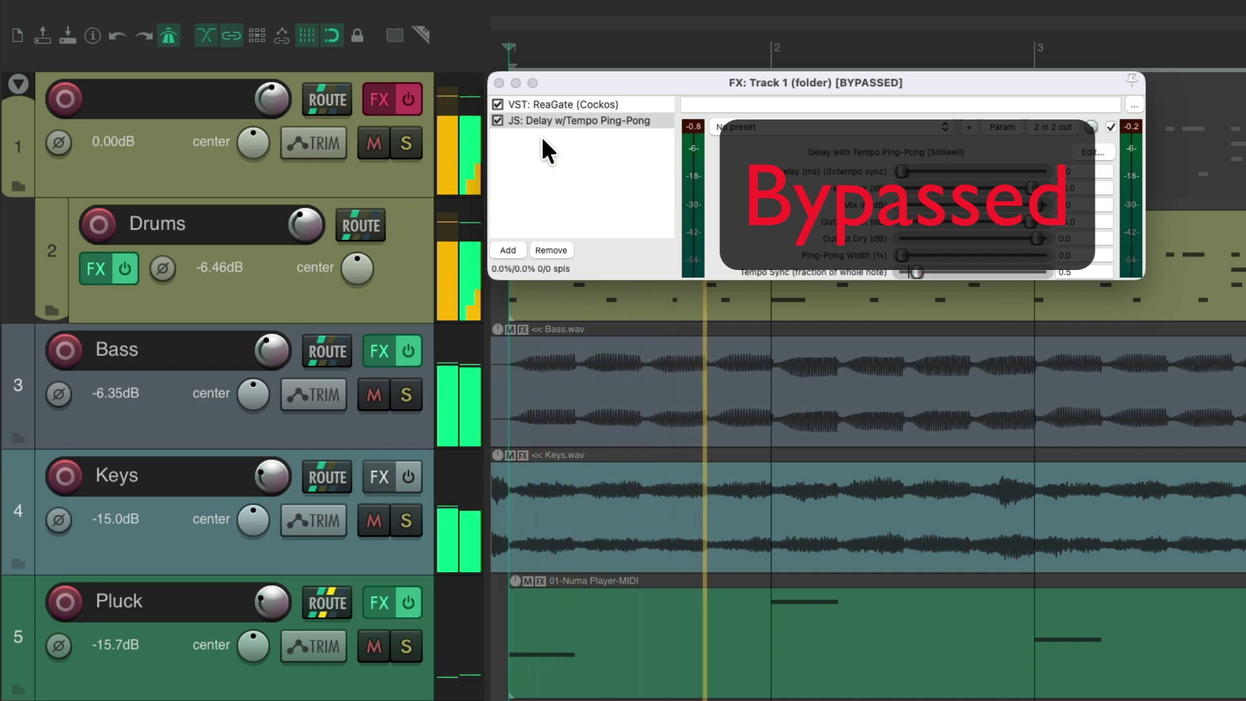
key(space)
click(409, 100)
key(space)
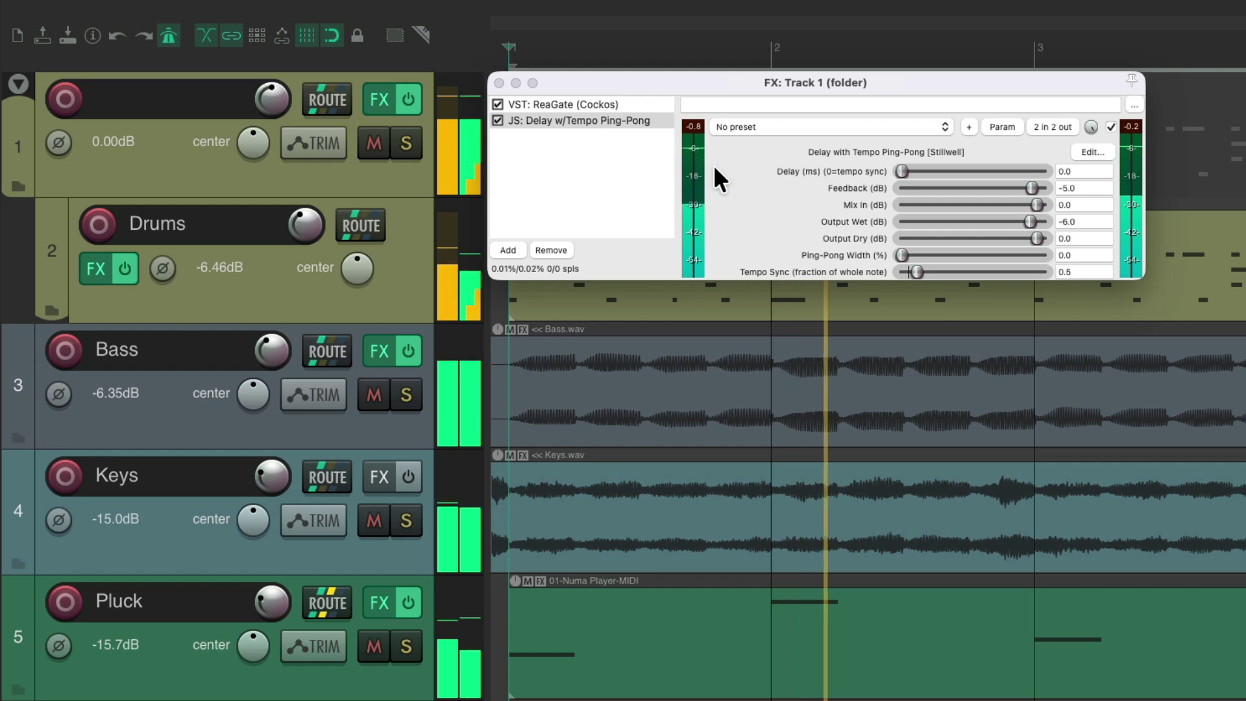
key(space)
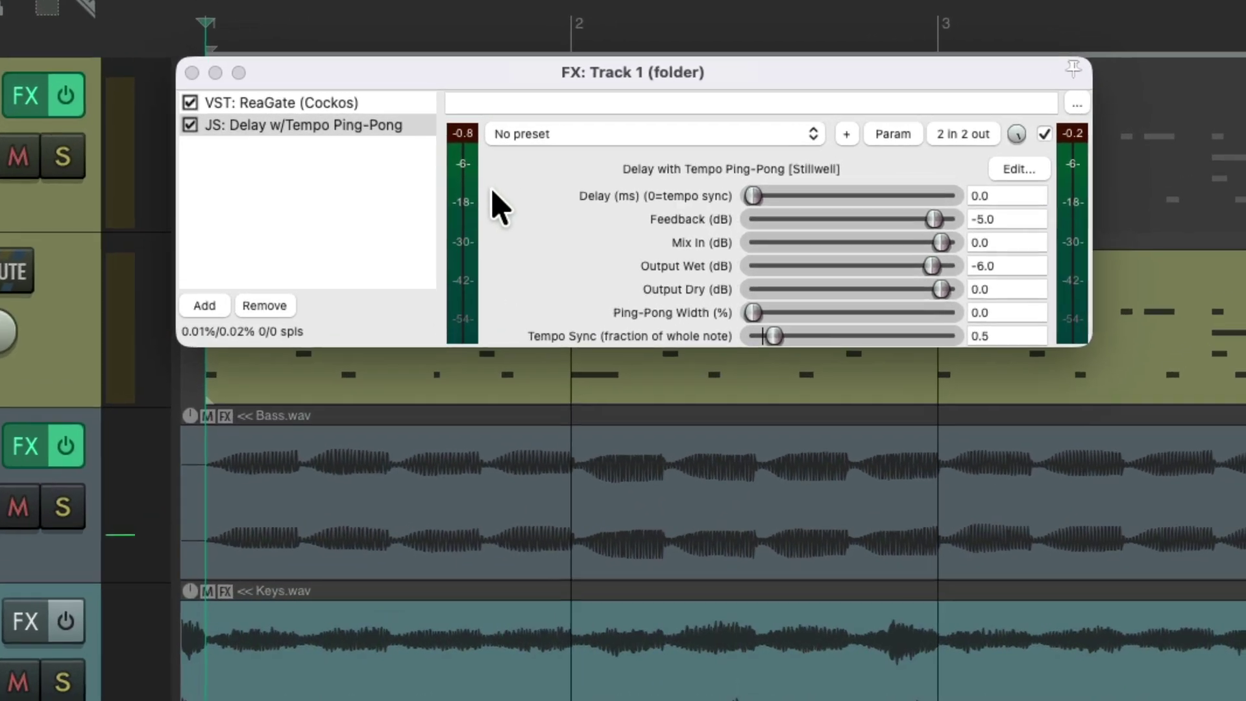
Step: Add VST: ReaEQ (Cockos) to the folder track's chain
double_click(359, 192)
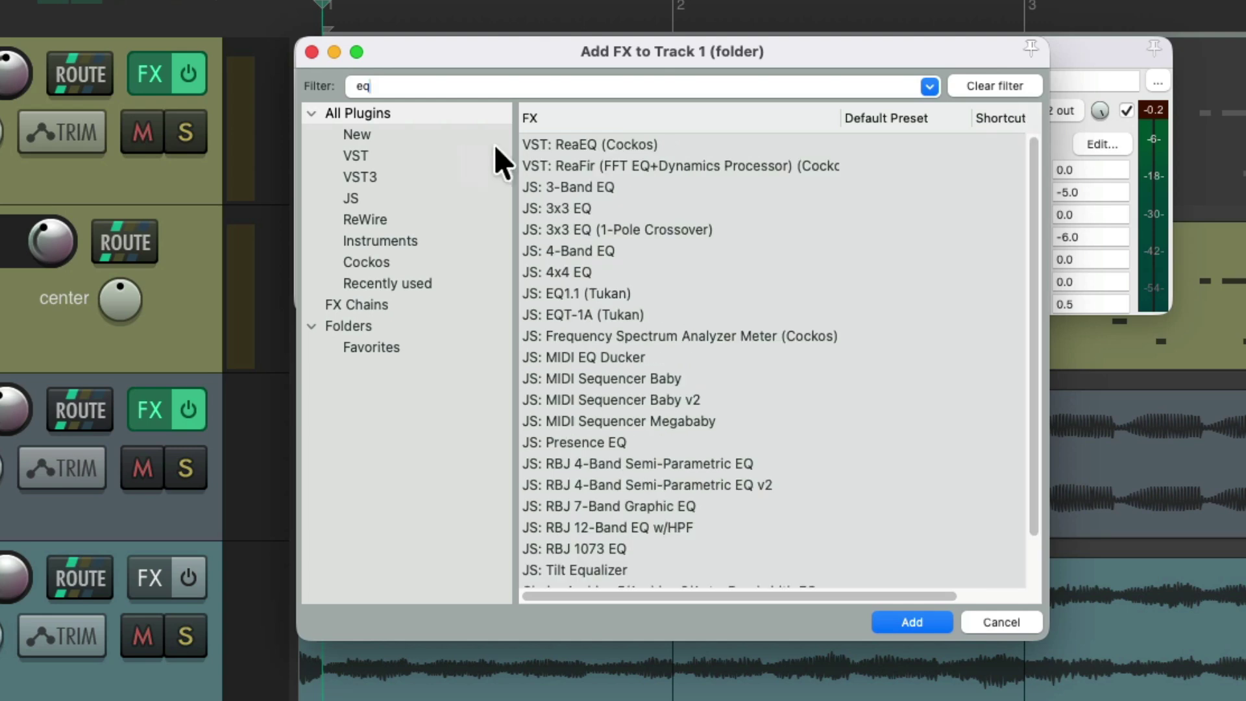
click(663, 145)
double_click(663, 145)
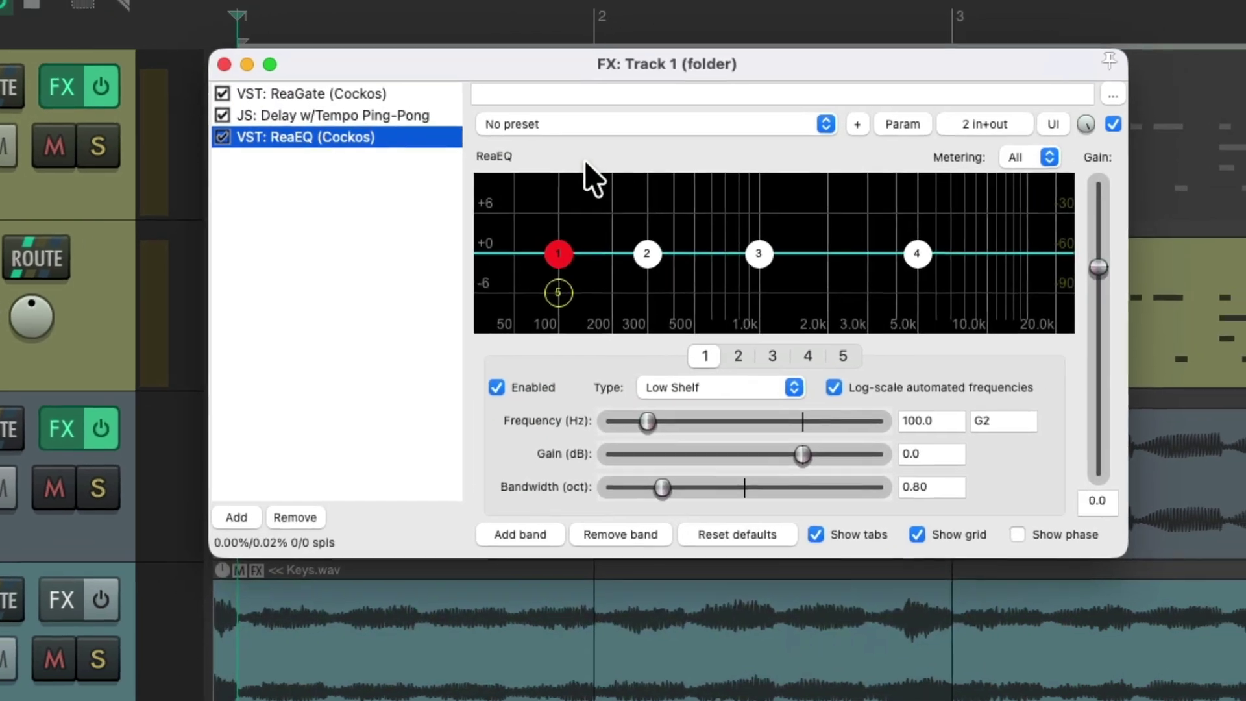
Step: Delete the default ReaEQ bands and add a high-pass band at about 210 Hz
alt+click(507, 263)
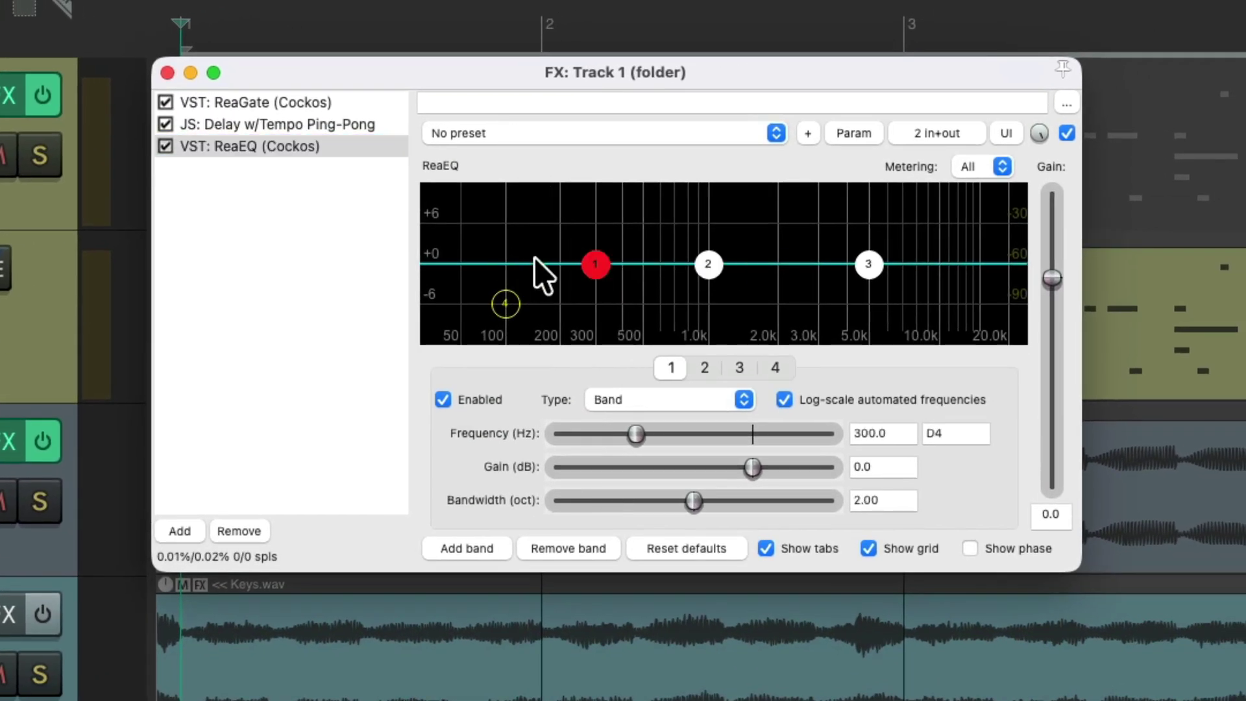
alt+click(593, 264)
alt+click(705, 262)
double_click(505, 303)
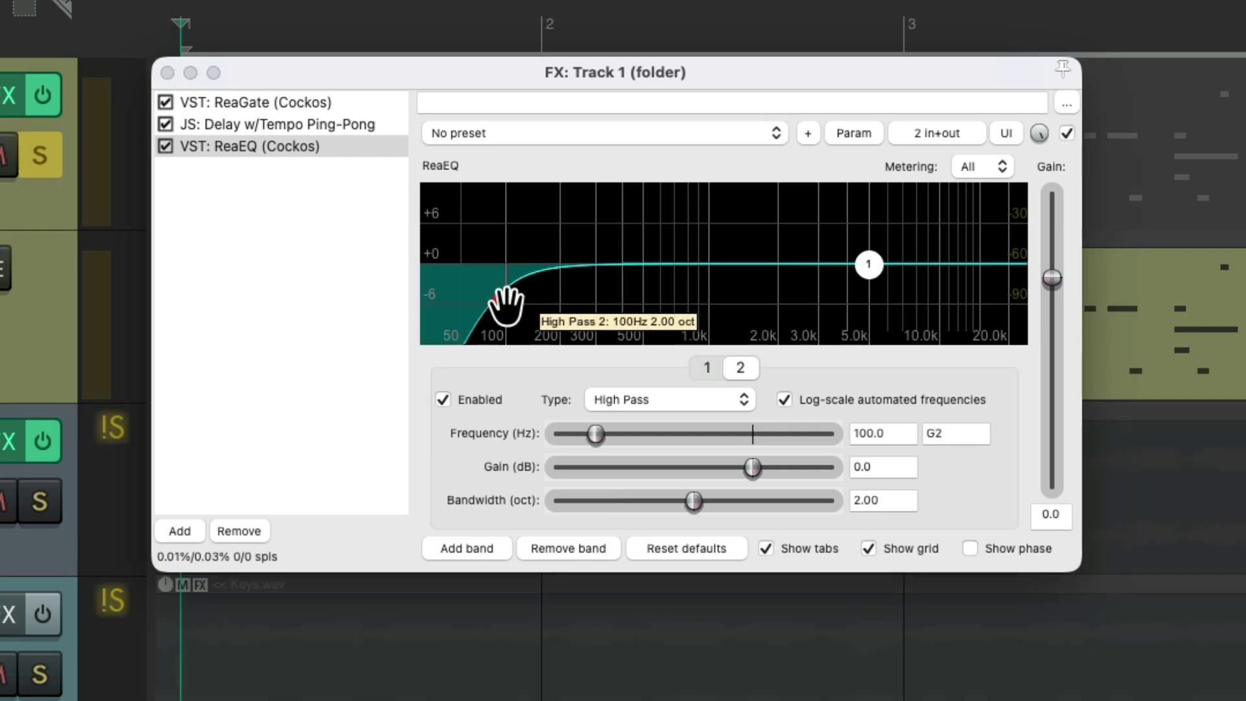
key(space)
drag(506, 304, 564, 295)
key(space)
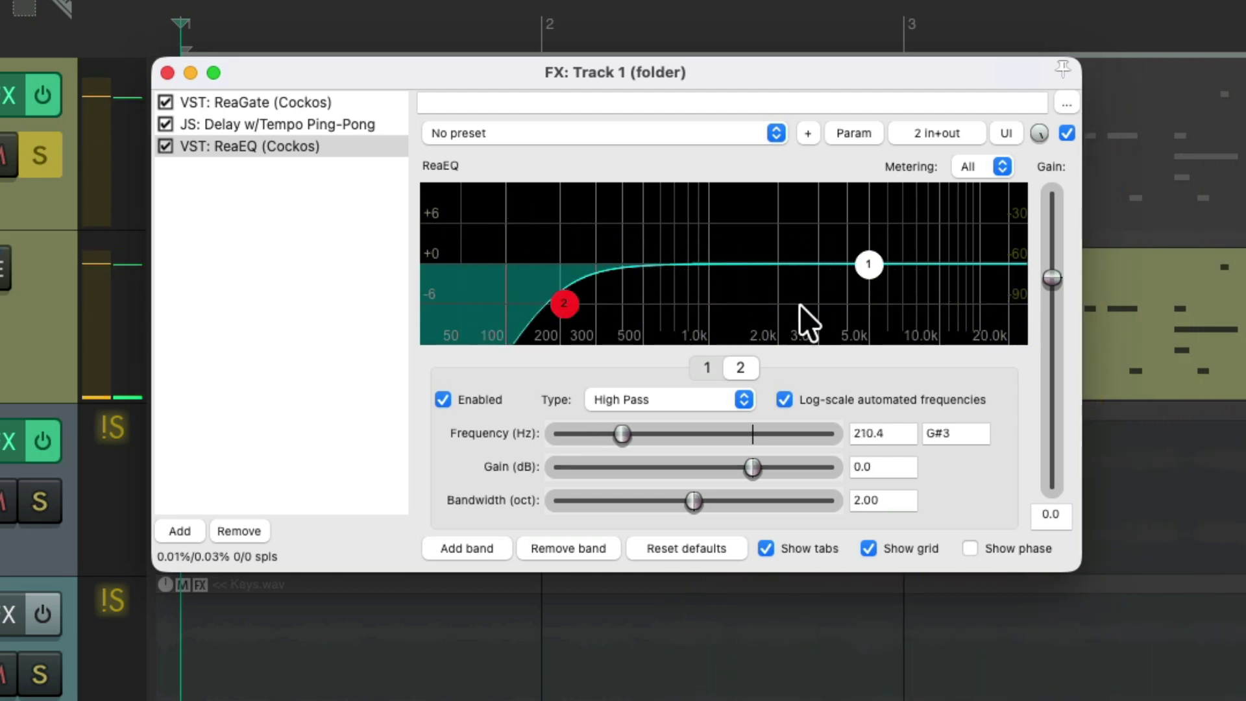
Step: Turn the 5000 Hz high-shelf band into a Low Pass at 1876.1 Hz with 1.52-octave bandwidth
click(869, 264)
click(683, 401)
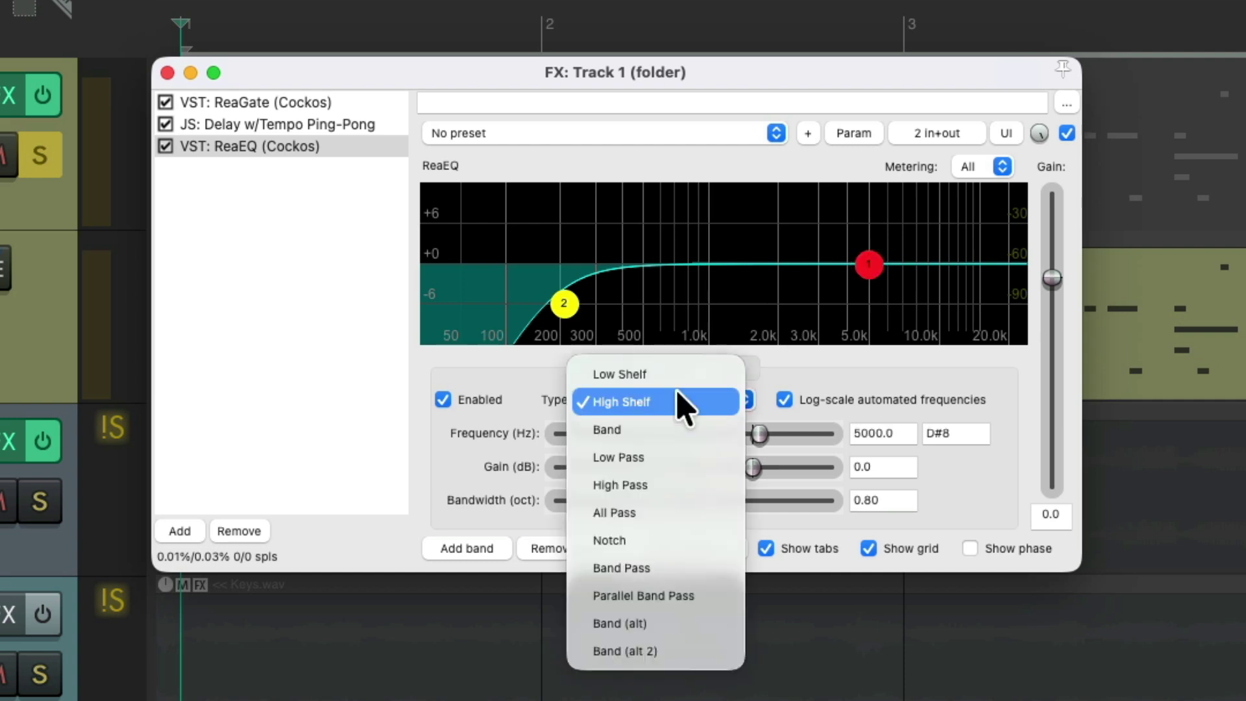
click(656, 461)
drag(624, 507, 655, 510)
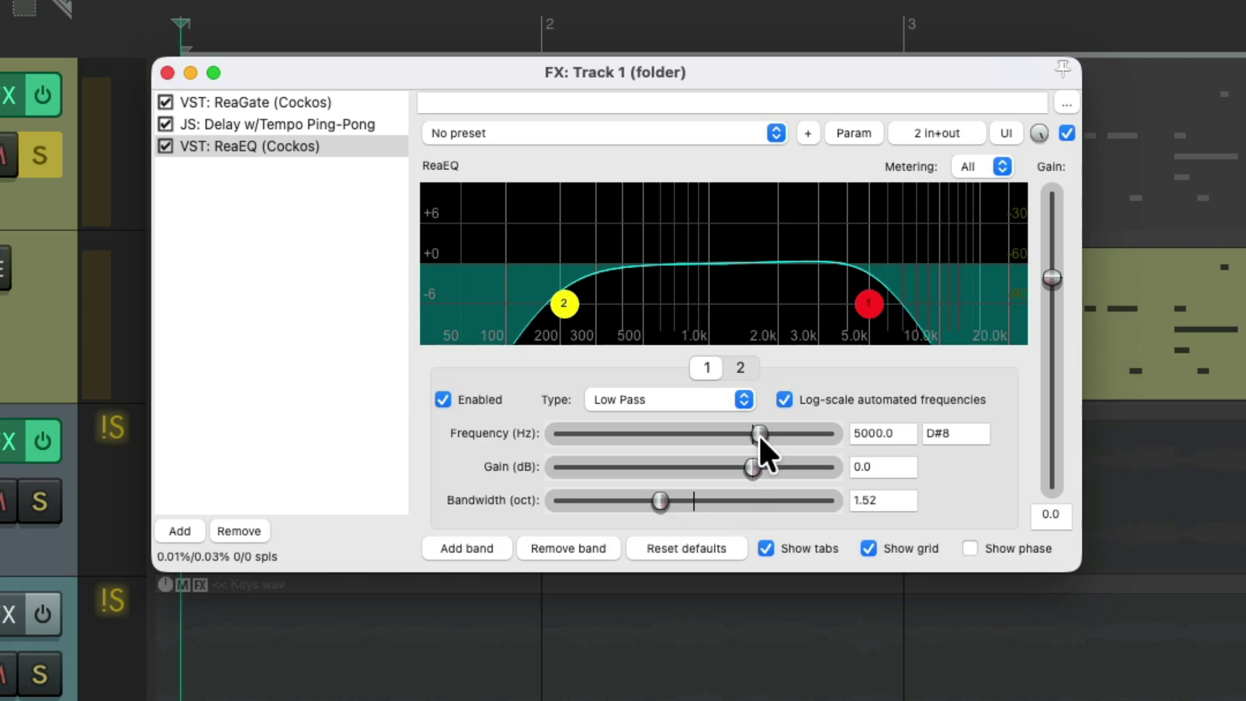
drag(759, 434, 718, 444)
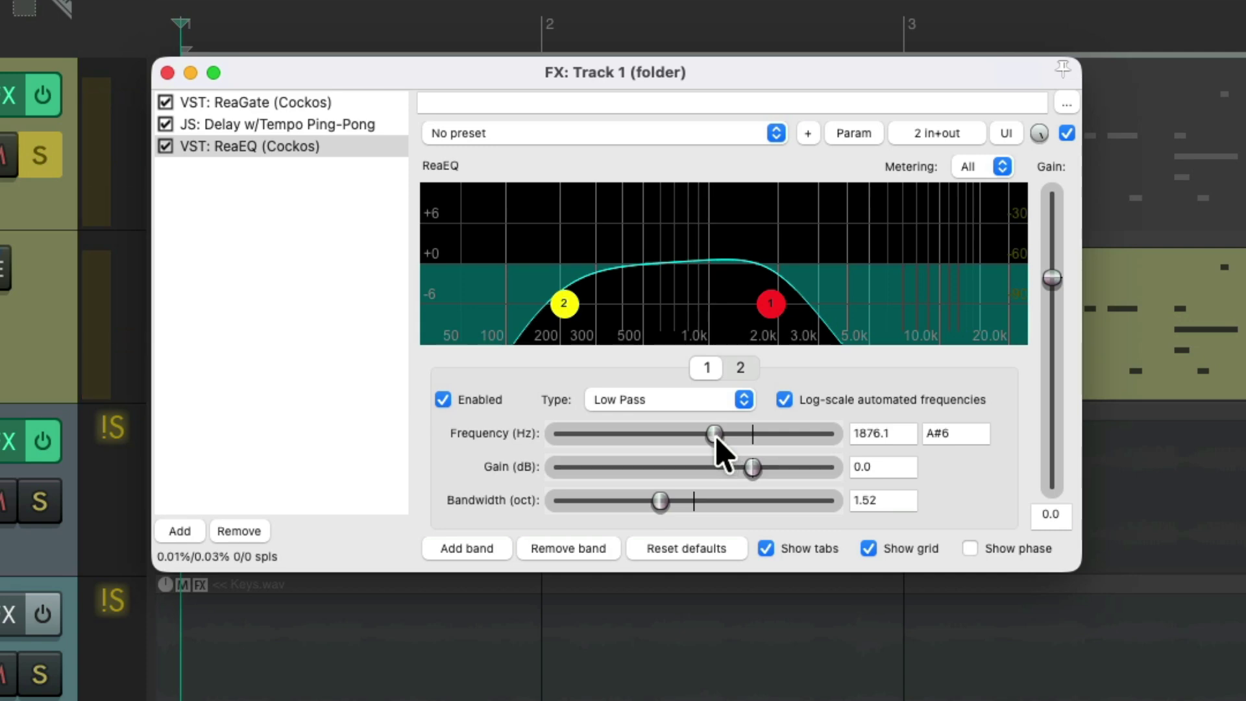
Step: Link a sine LFO to the low-pass frequency at 0.2667 Hz speed and 12.2% strength
click(855, 134)
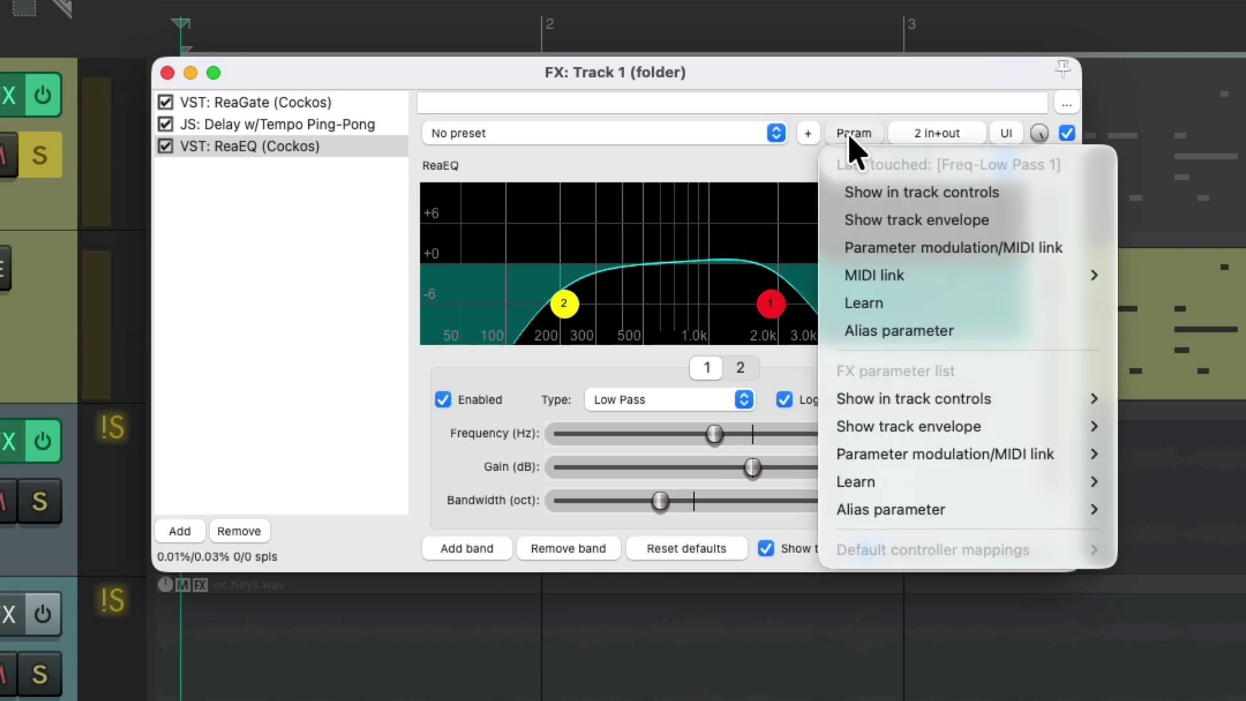
click(845, 250)
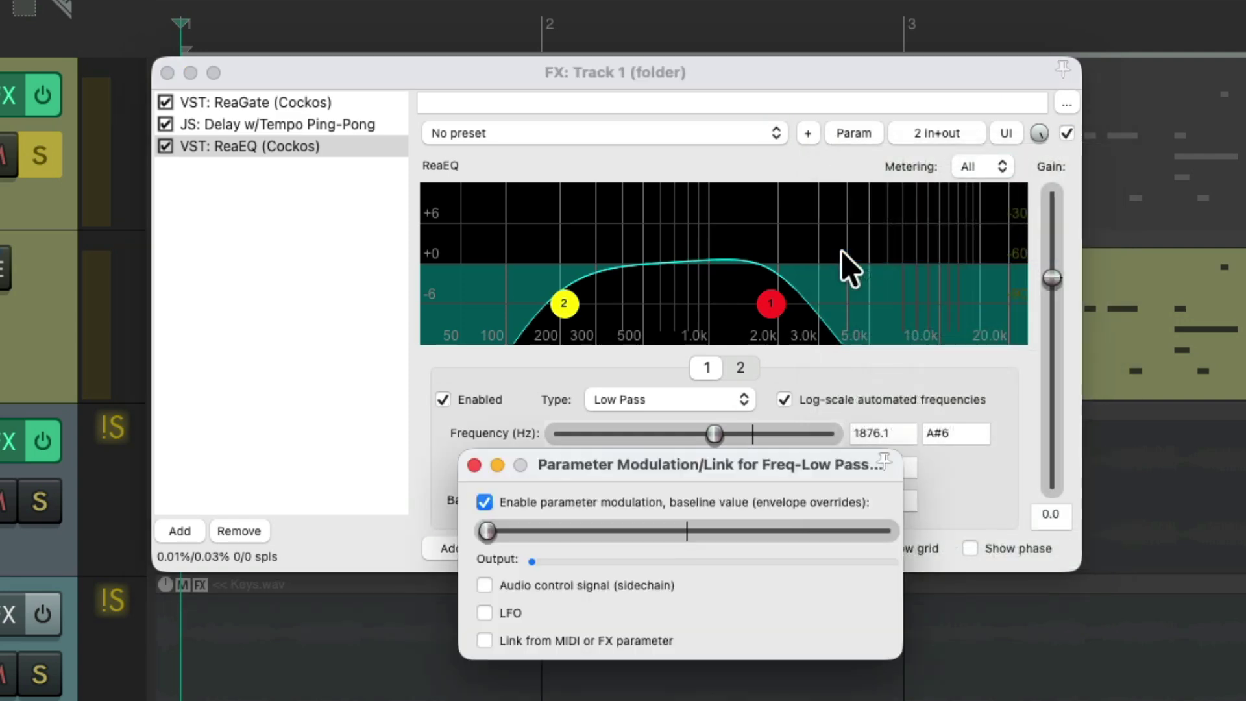
click(484, 614)
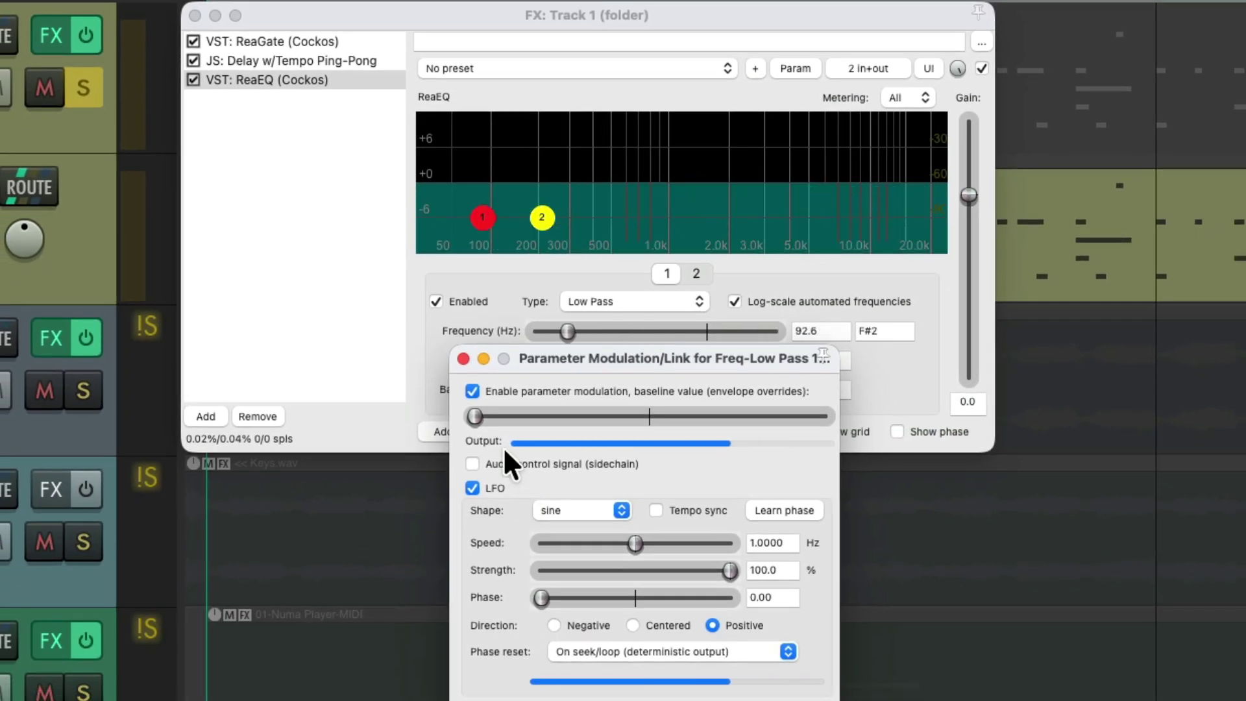
drag(474, 417, 673, 419)
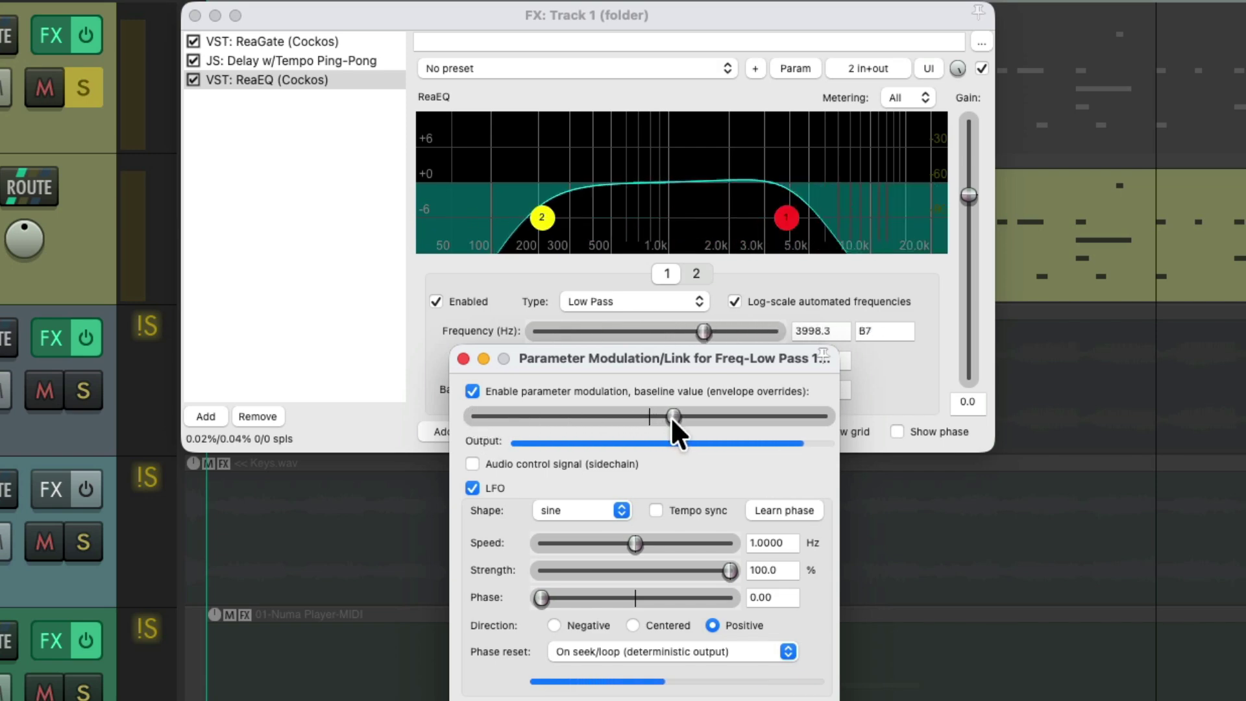
drag(636, 543, 576, 545)
drag(729, 570, 583, 569)
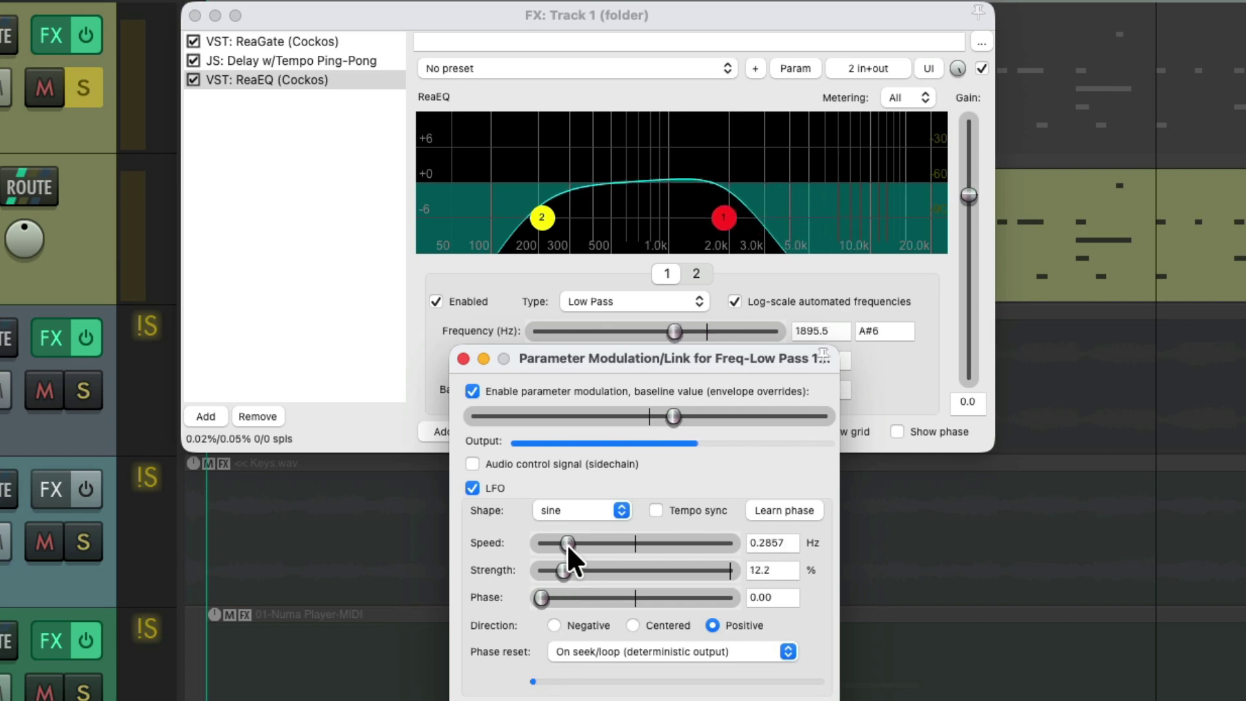
drag(568, 544, 565, 543)
key(space)
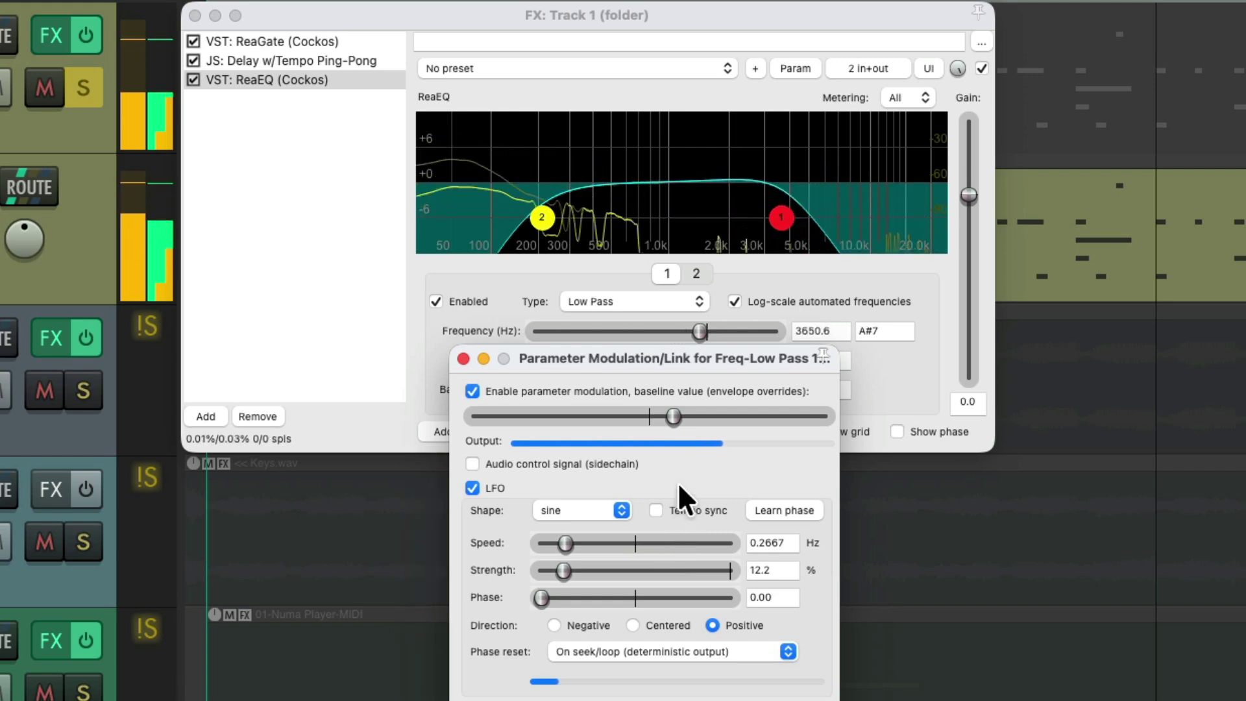
Step: Compare playback with ReaEQ bypassed, then re-enable it
key(space)
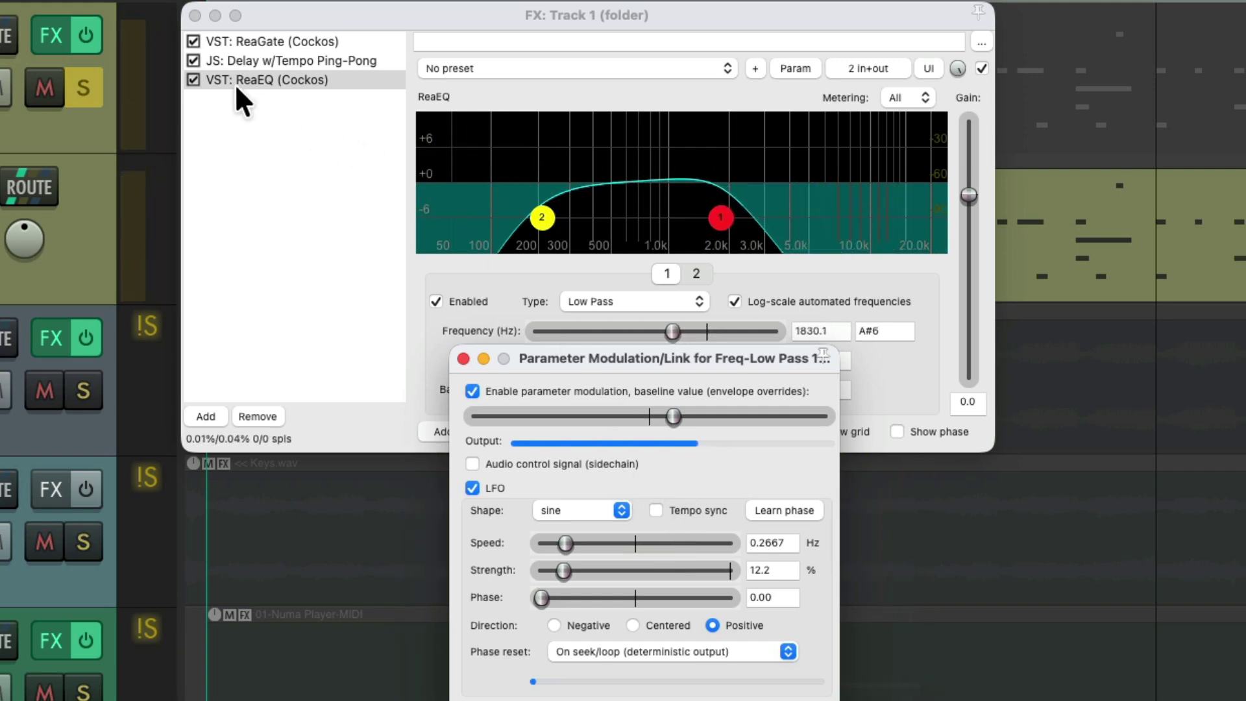
click(193, 79)
key(space)
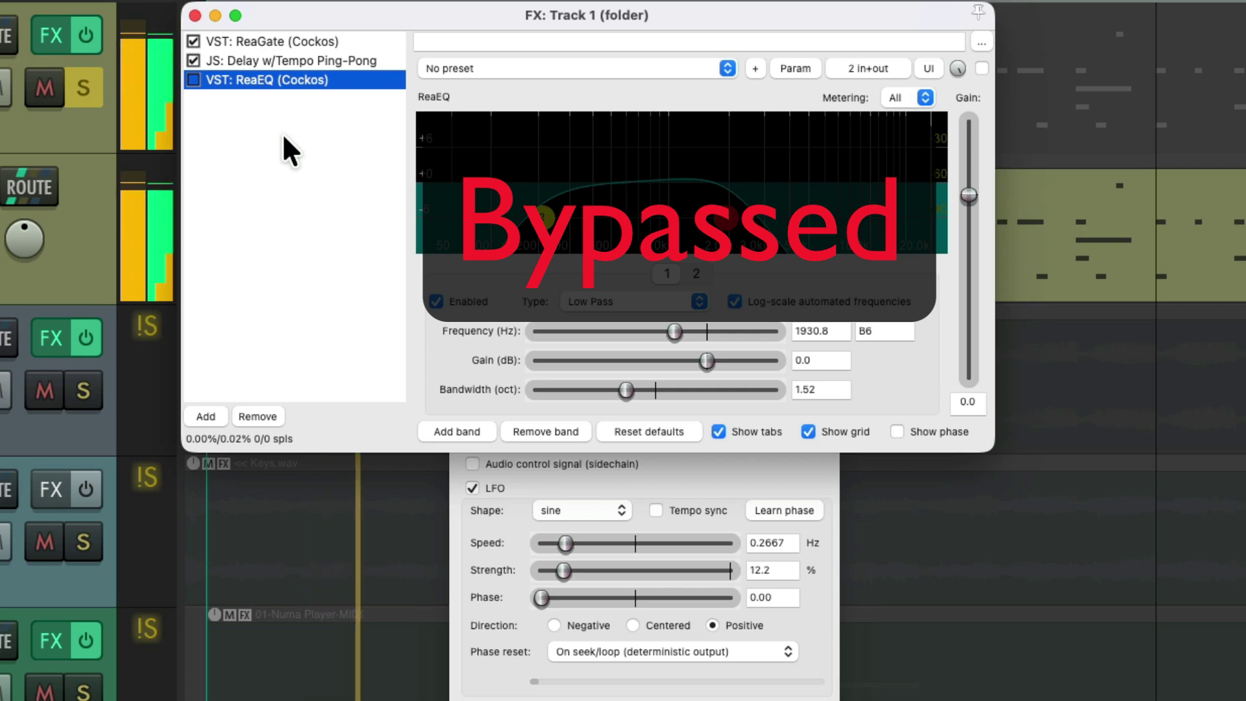
click(193, 79)
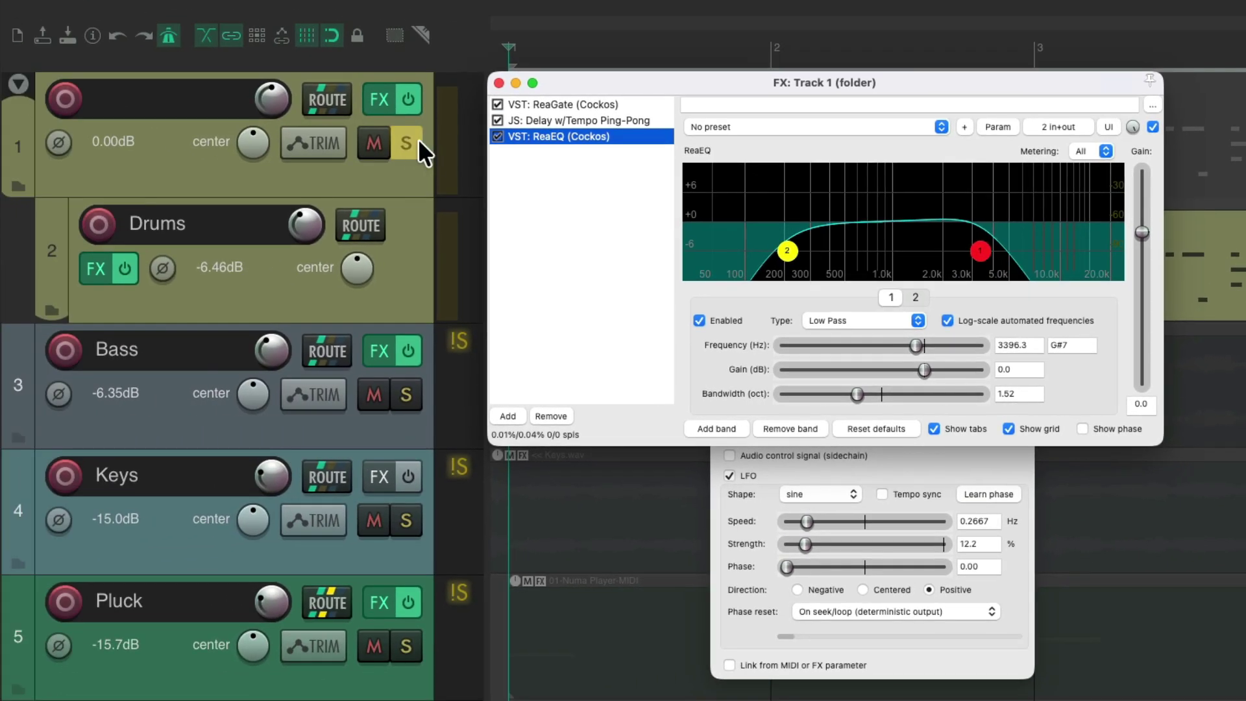
Step: Unsolo the folder and play the full mix with its effects bypassed, then re-enabled
click(83, 87)
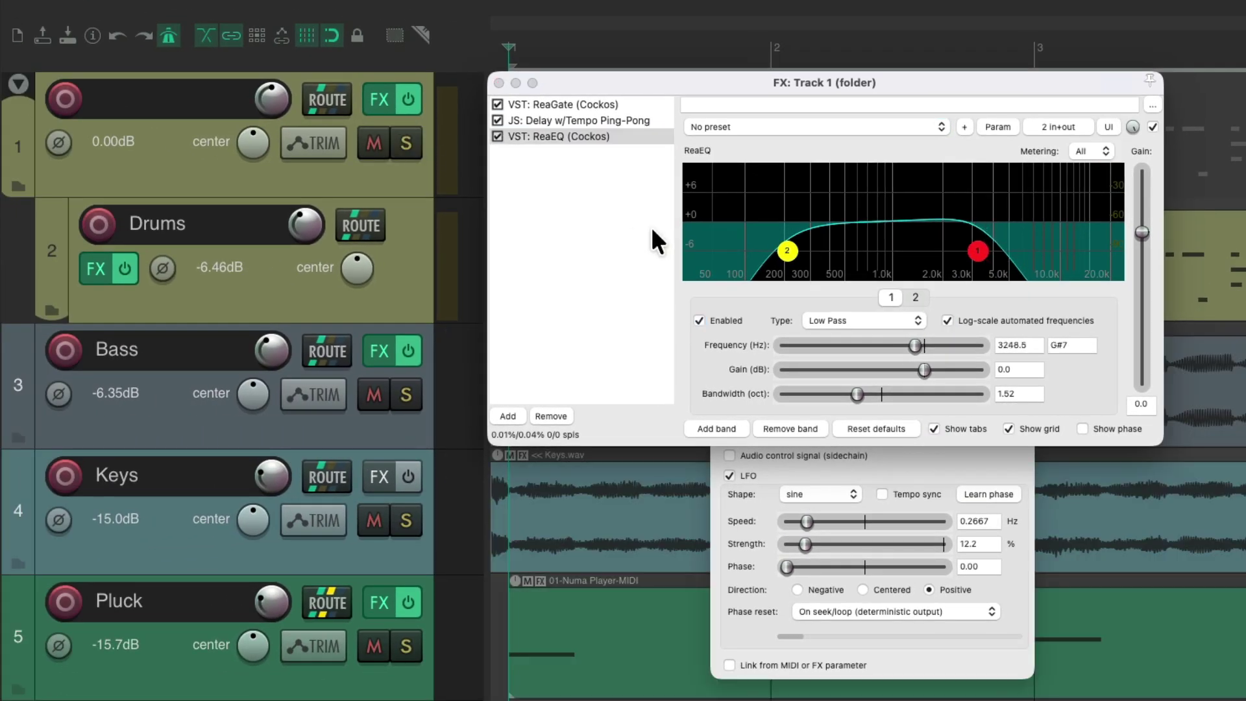
key(space)
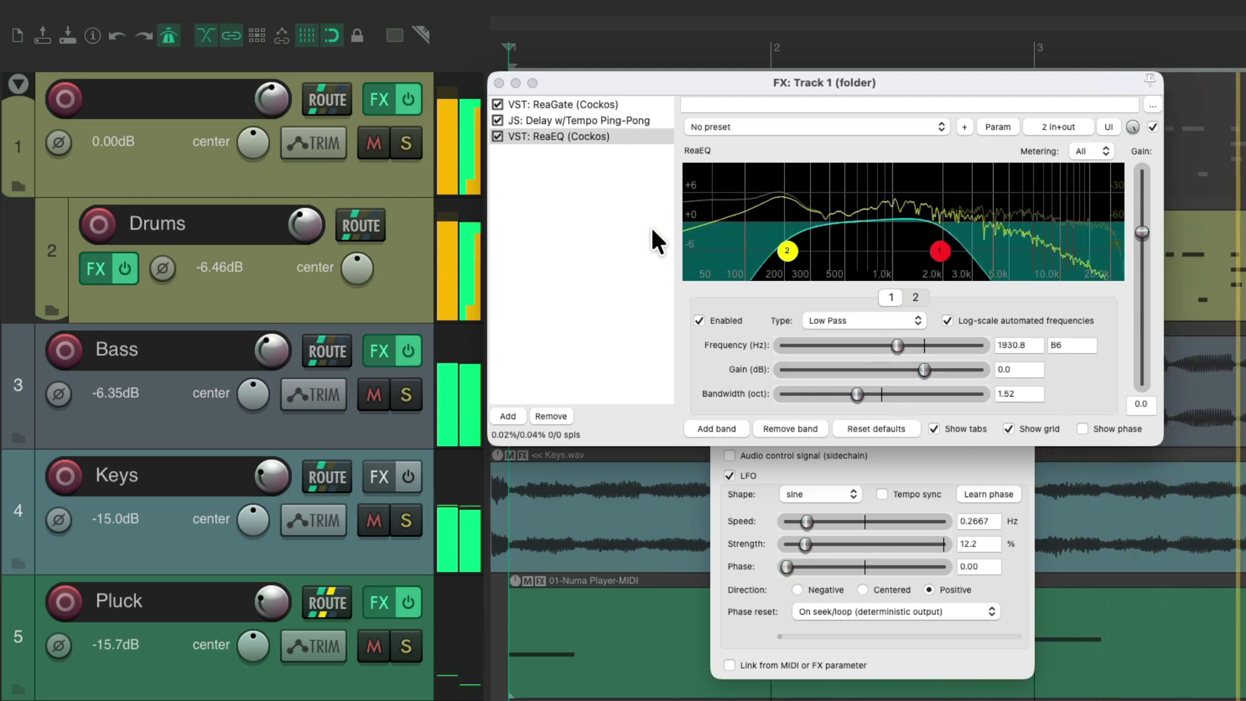
click(409, 98)
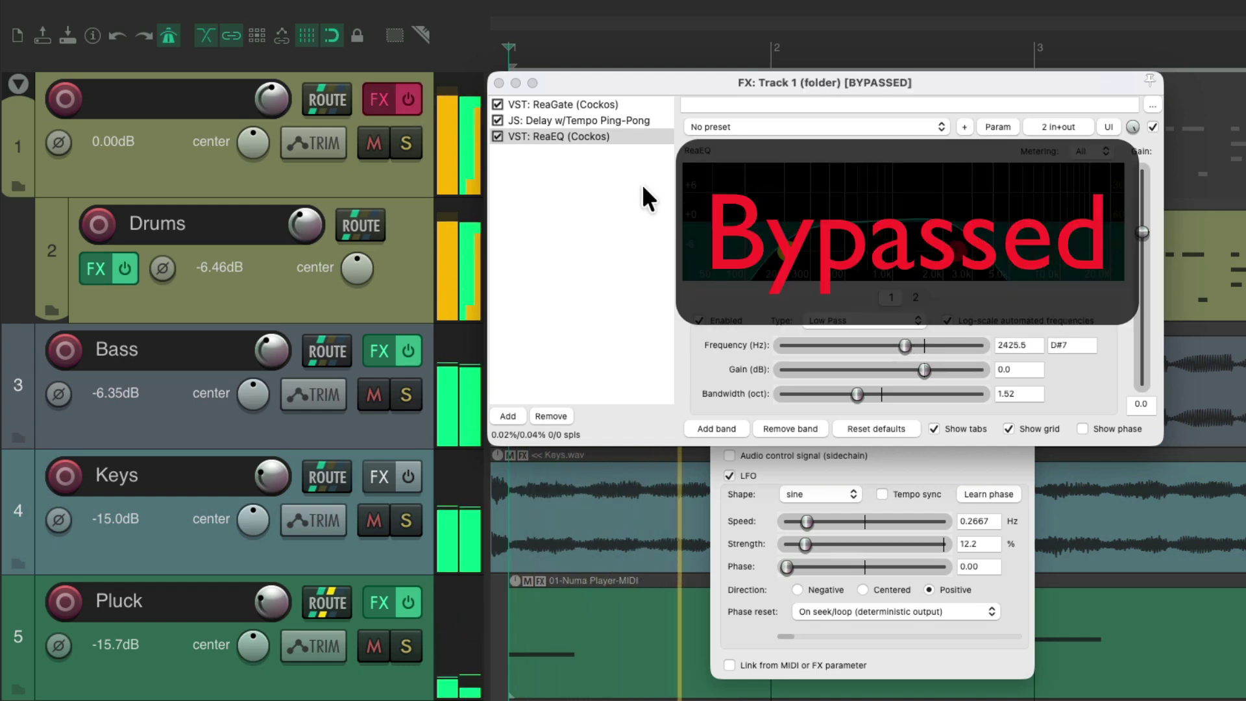
key(space)
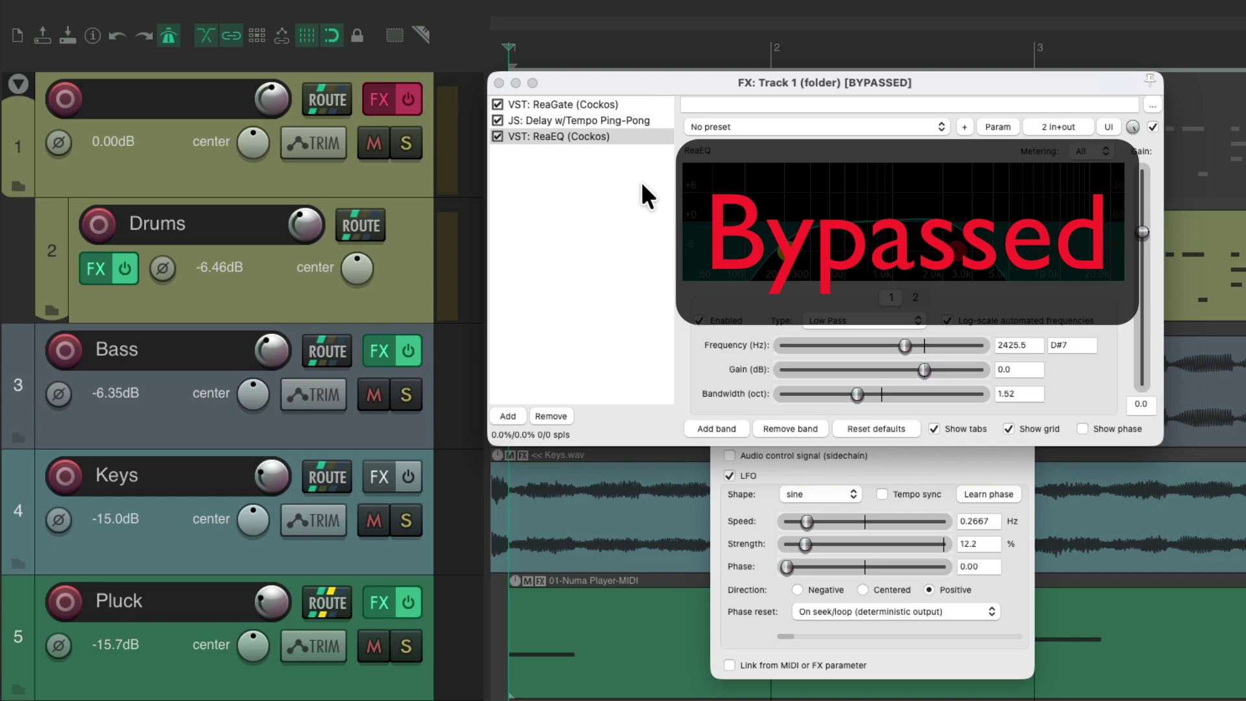
click(407, 100)
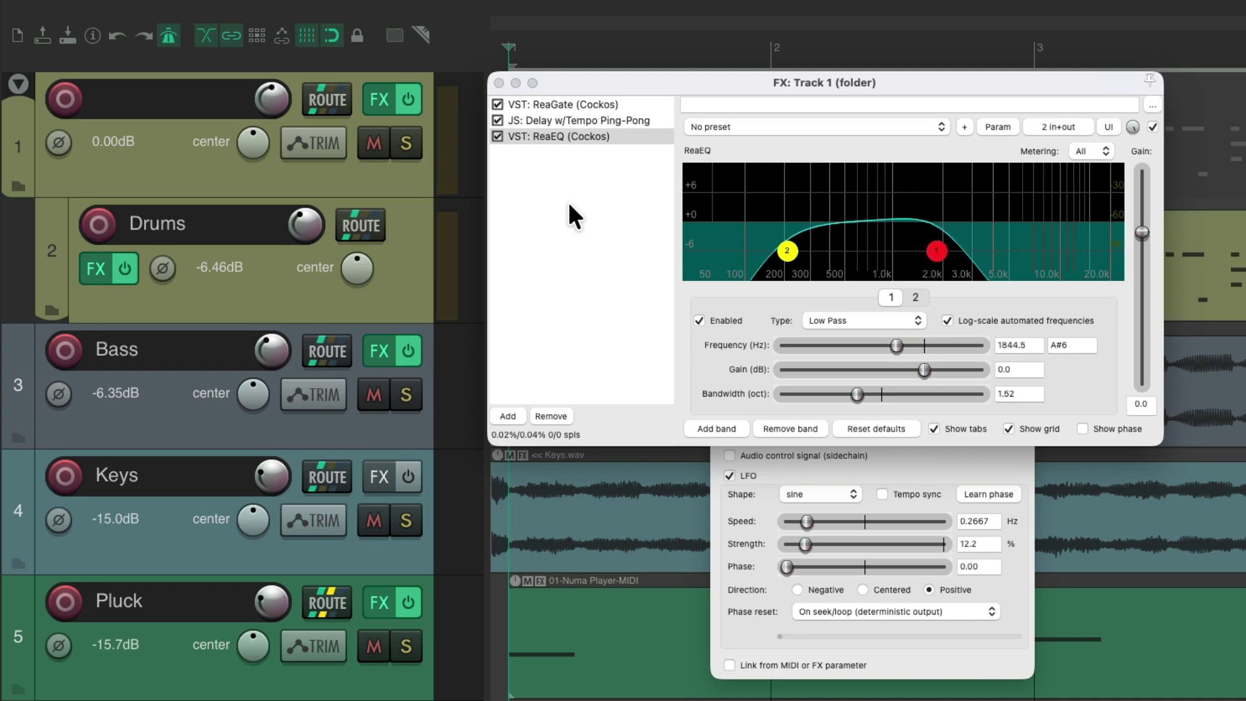
Step: Nest the Bass track inside the folder, then solo and play the folder
click(494, 138)
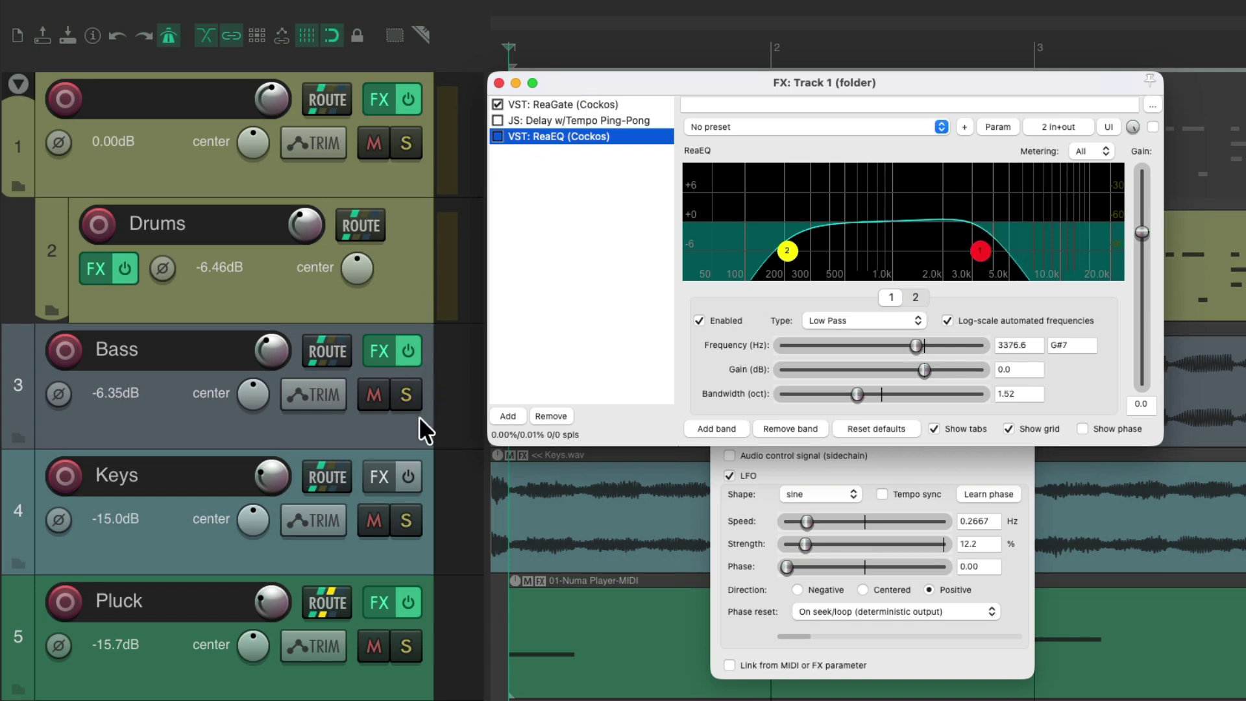
drag(415, 420, 420, 335)
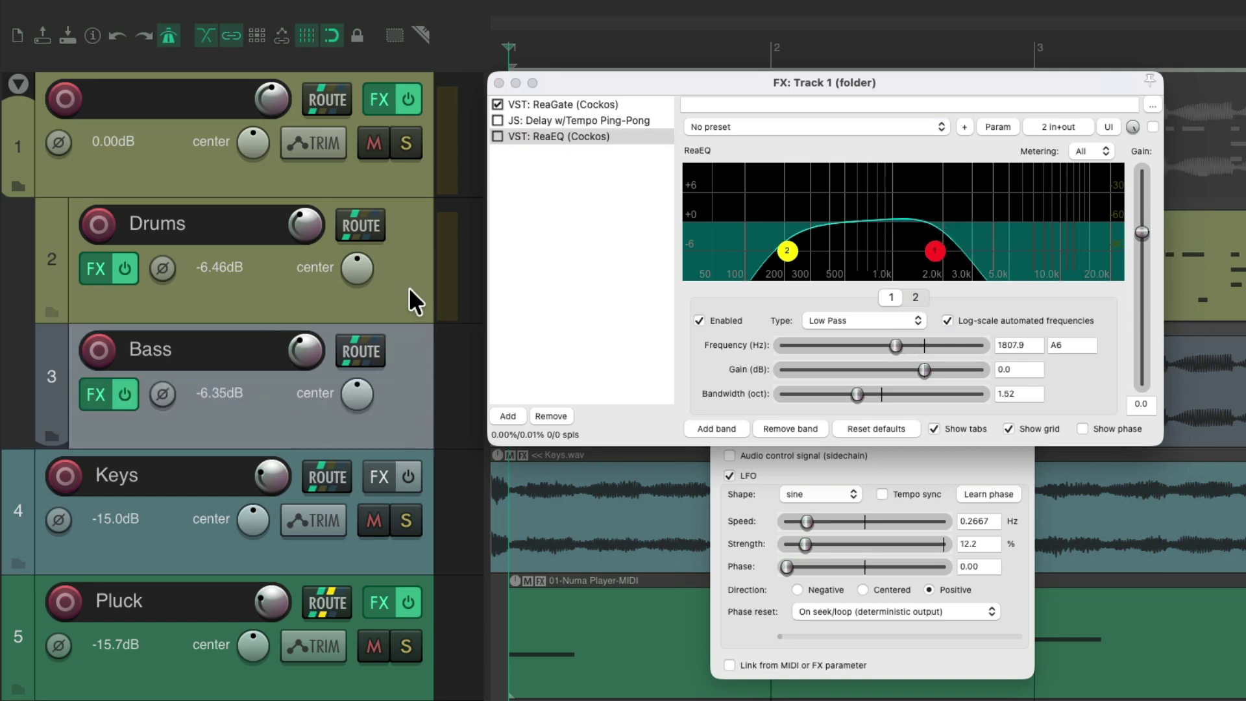
click(403, 142)
key(space)
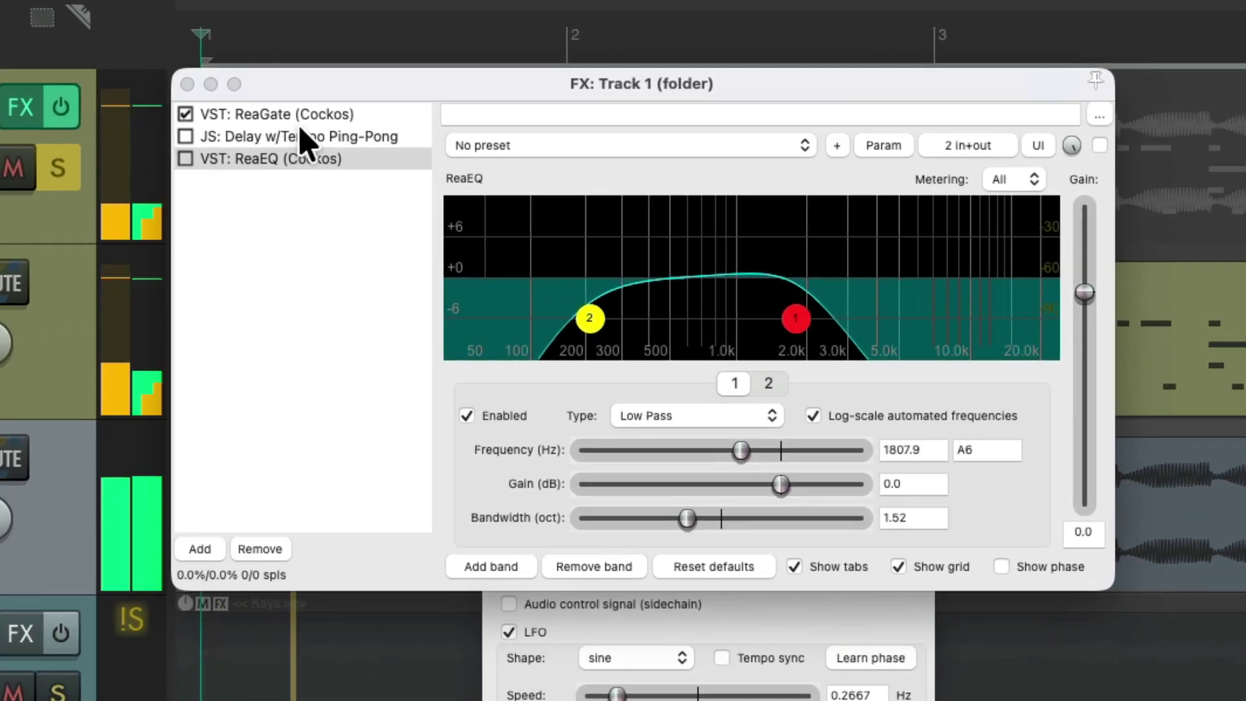
Step: Set ReaGate's threshold to about -12.3 dB and hold to 12 ms, then unsolo the folder
click(305, 115)
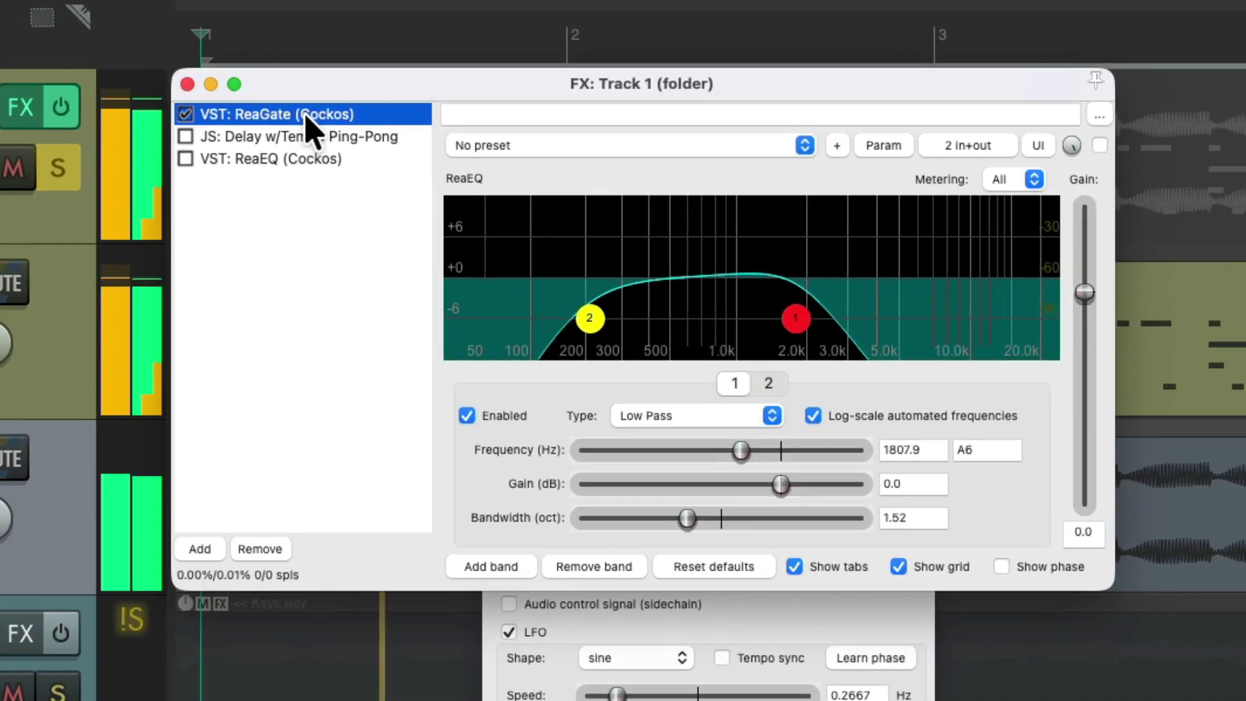
drag(472, 355, 476, 327)
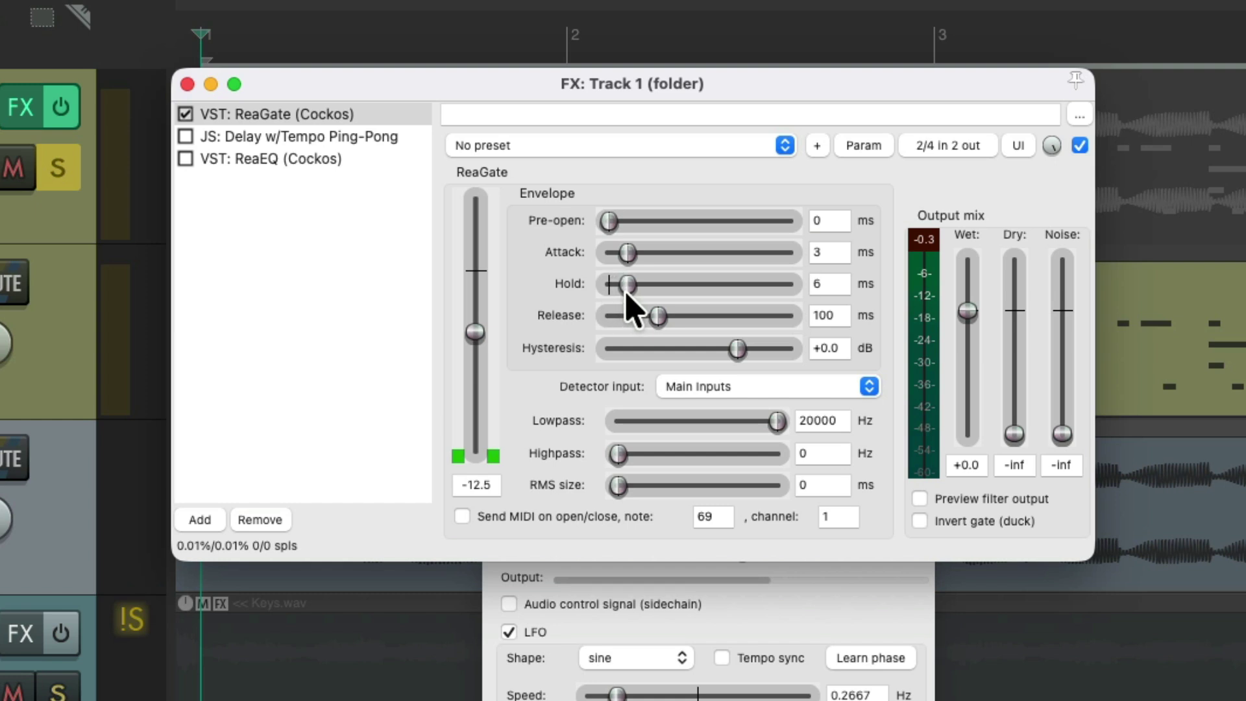
drag(626, 285, 635, 286)
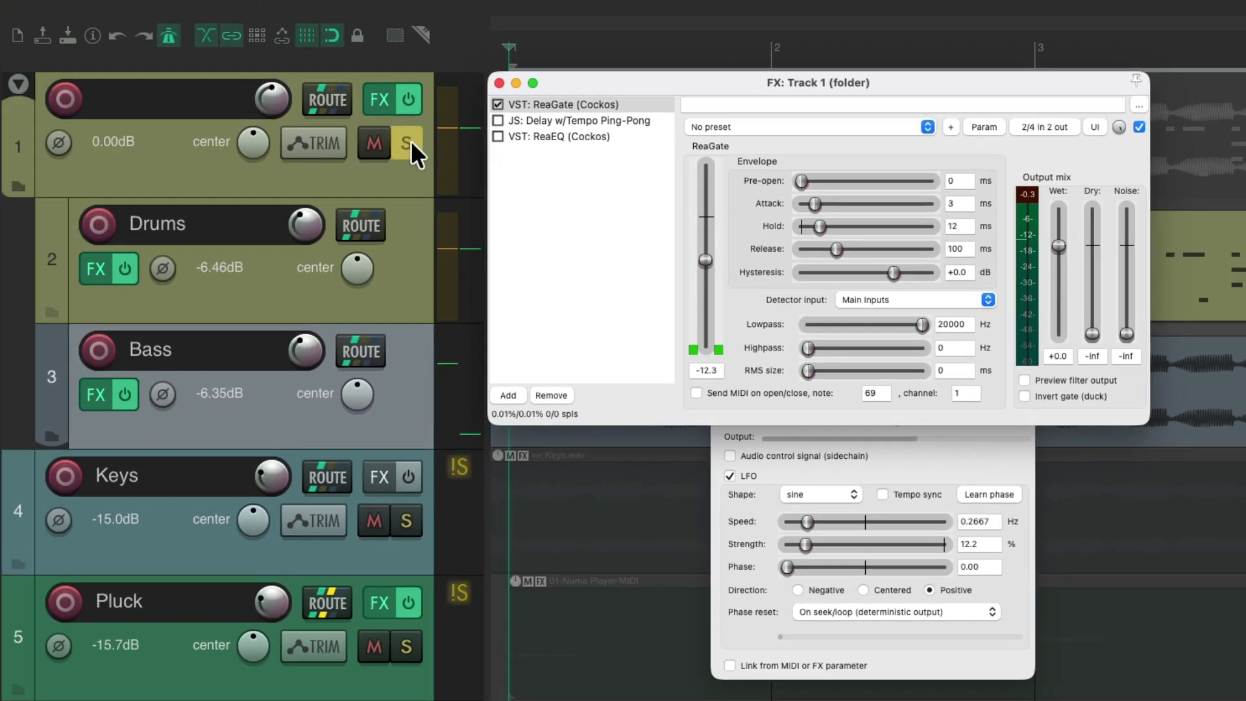
click(383, 144)
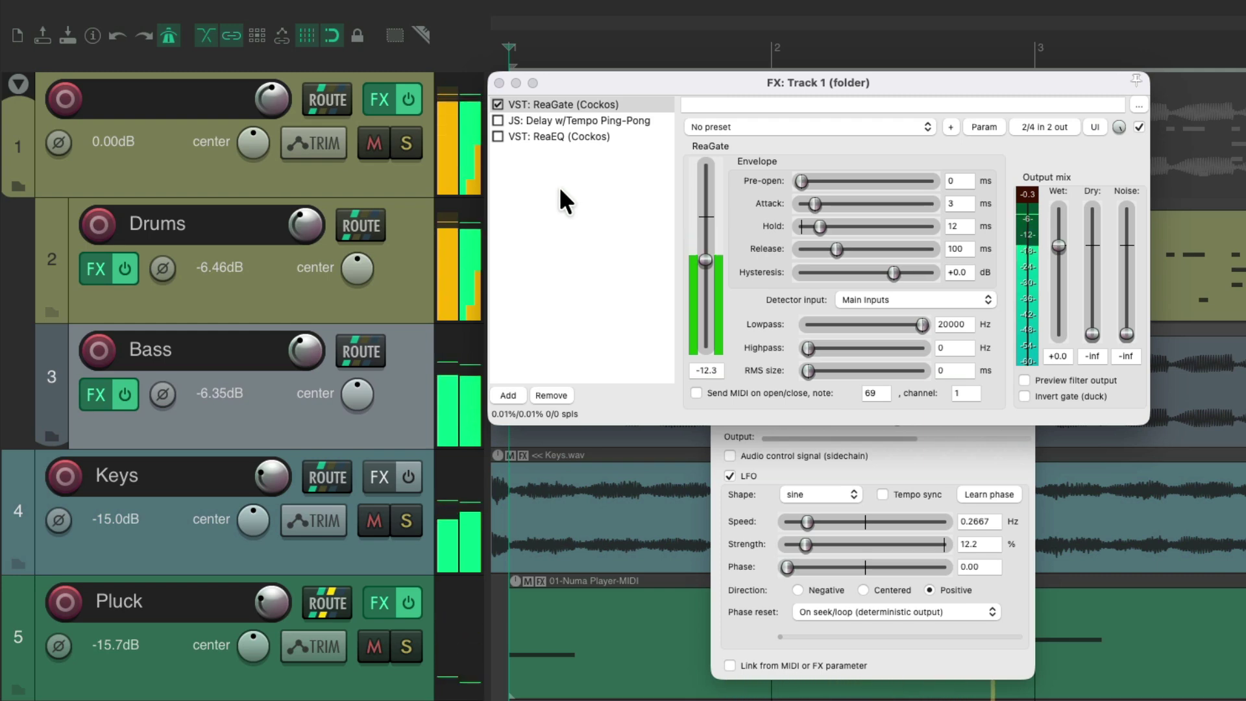
Step: Re-enable JS Delay w/Tempo Ping-Pong and hear the folder soloed and in the mix, ending soloed
click(406, 142)
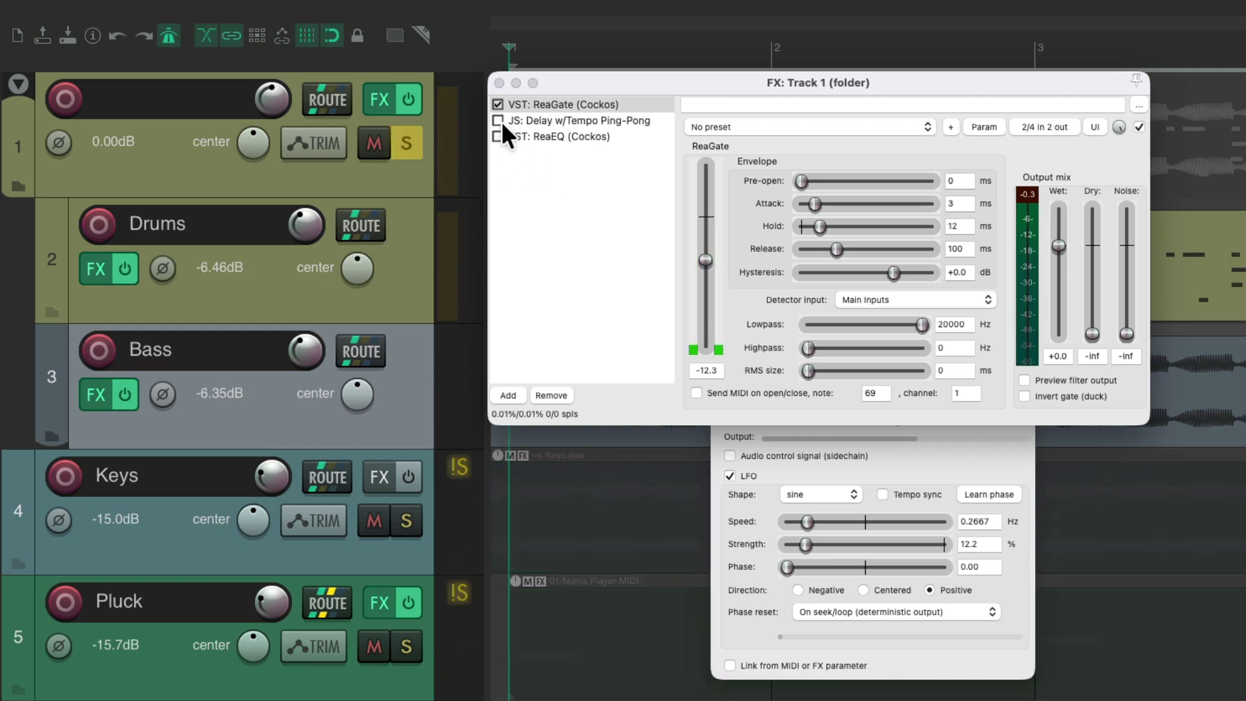
click(557, 121)
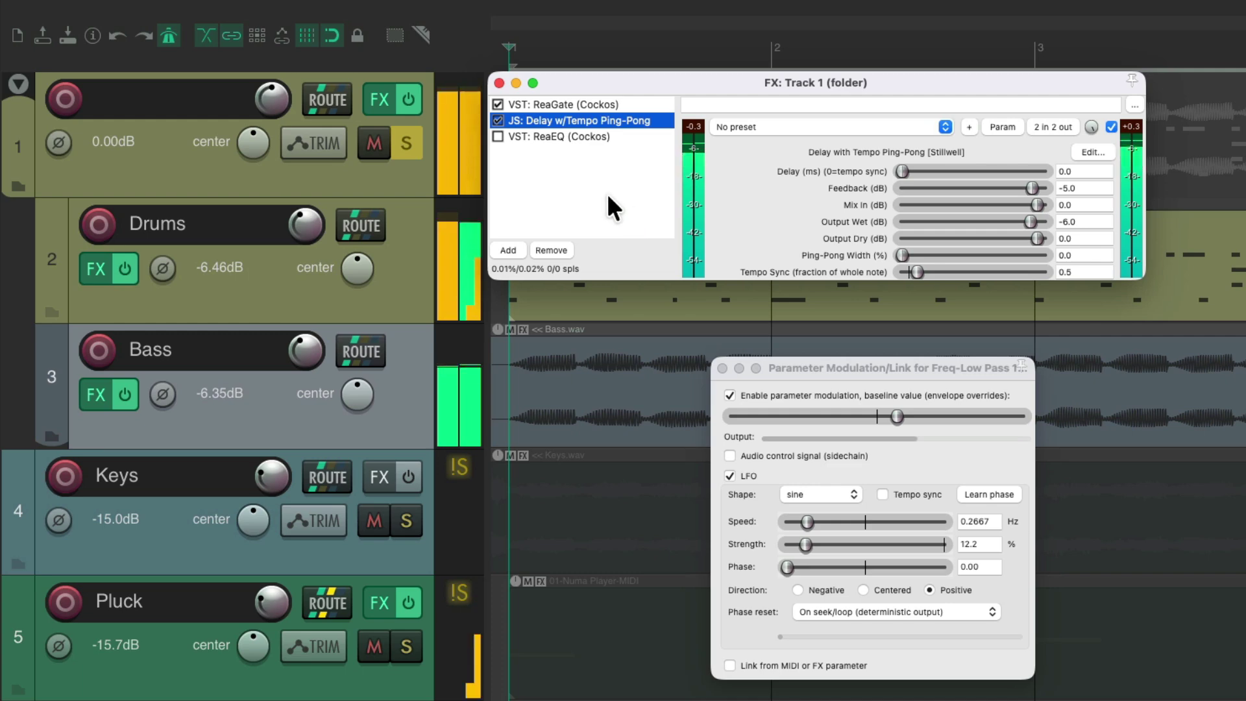
key(space)
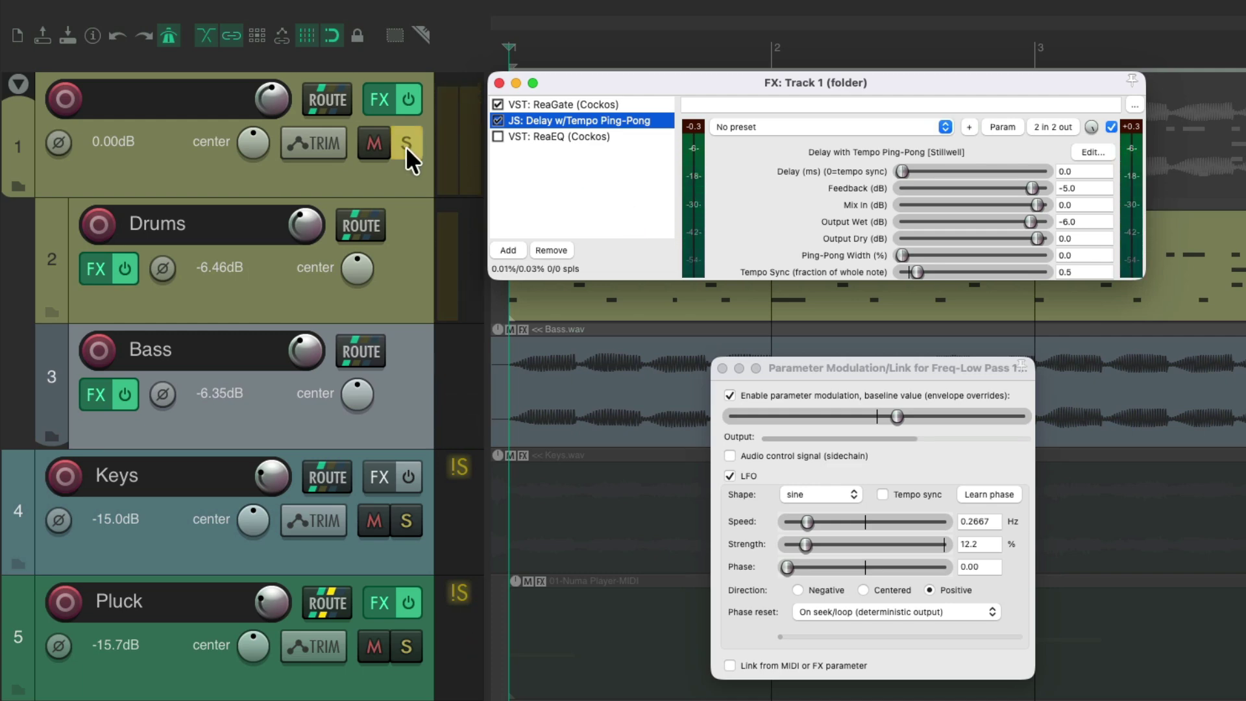
click(406, 143)
key(space)
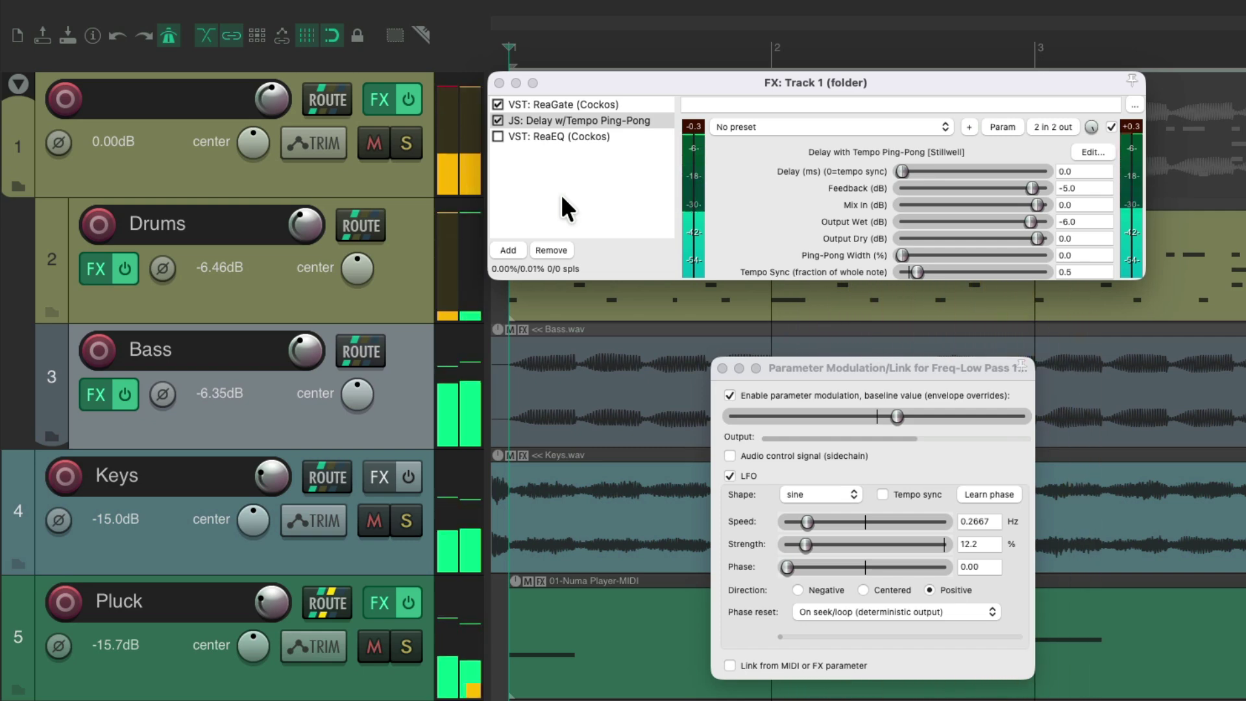
key(space)
click(406, 143)
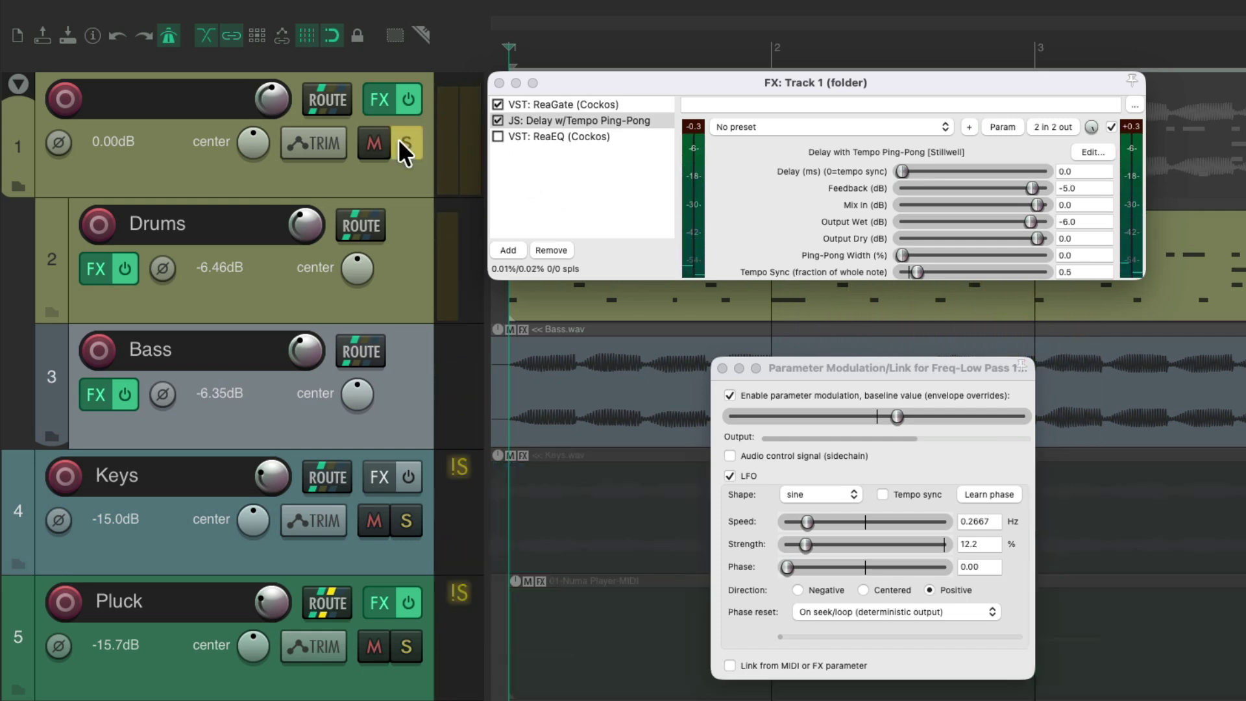
Step: Enable the ReaEQ low-pass in the folder chain, view its settings, and start playback
click(498, 136)
click(535, 136)
key(space)
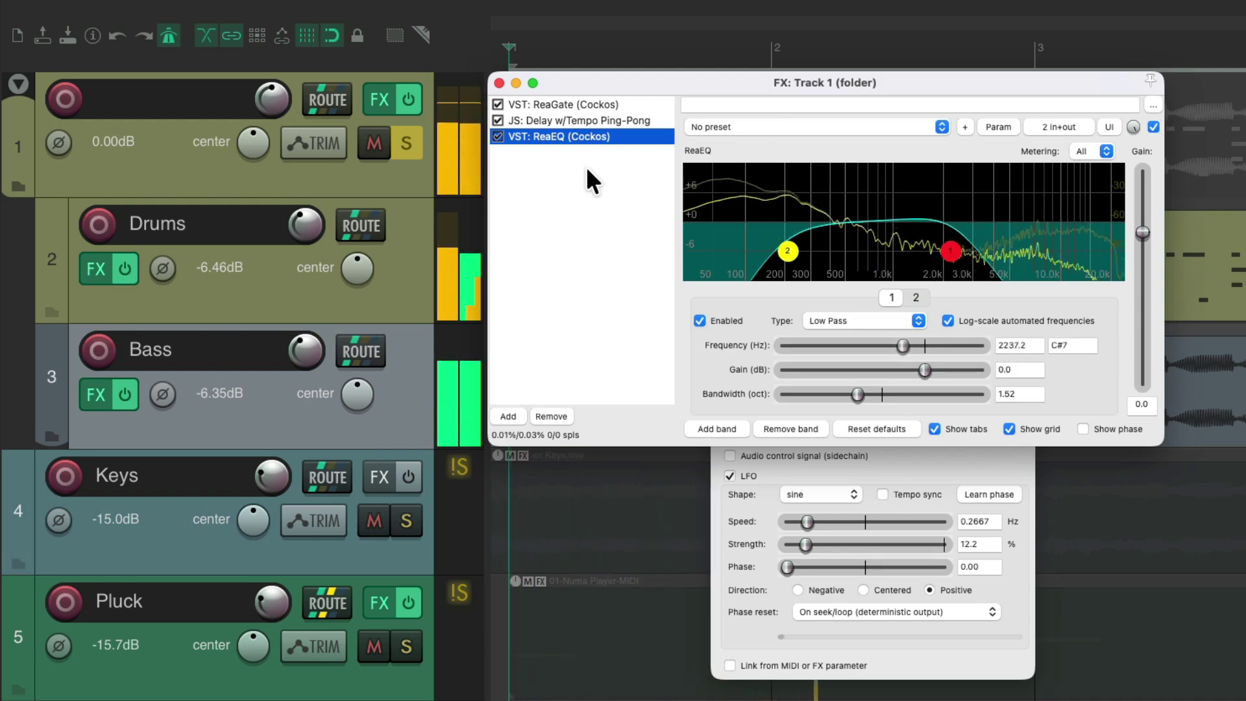
Step: Unsolo the folder and compare its effect chain bypassed and active, returning to ReaEQ
click(414, 135)
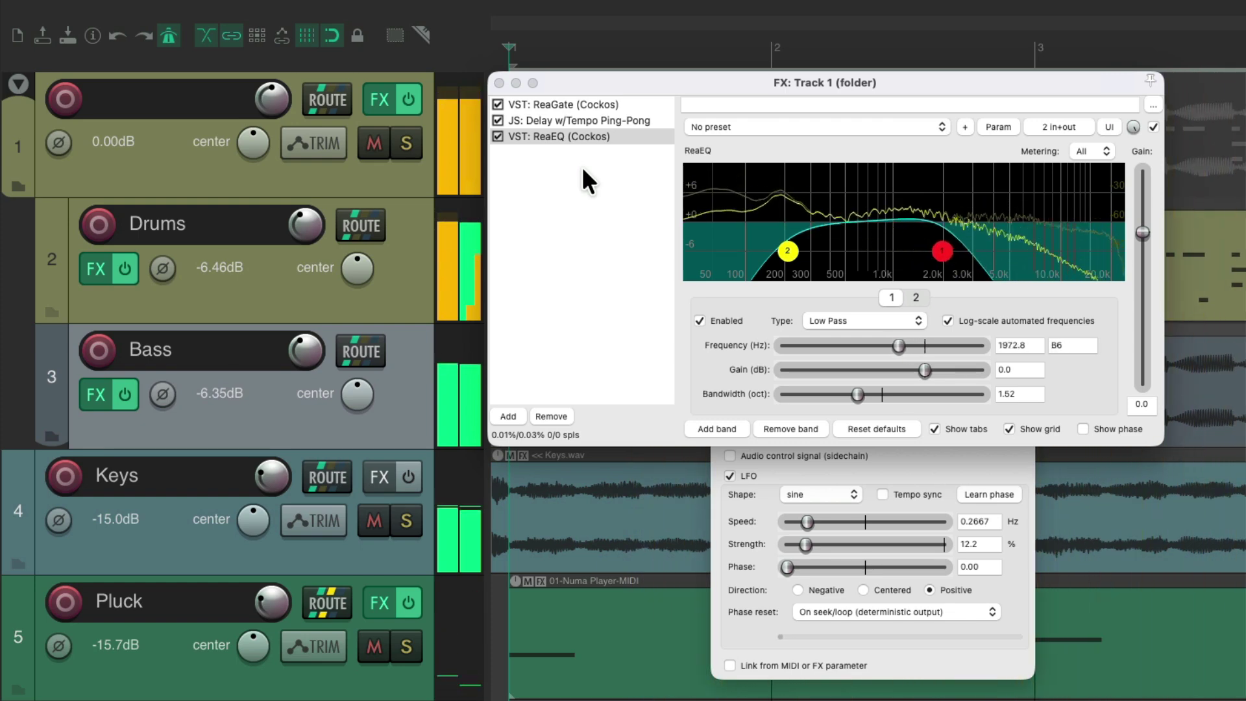
click(408, 101)
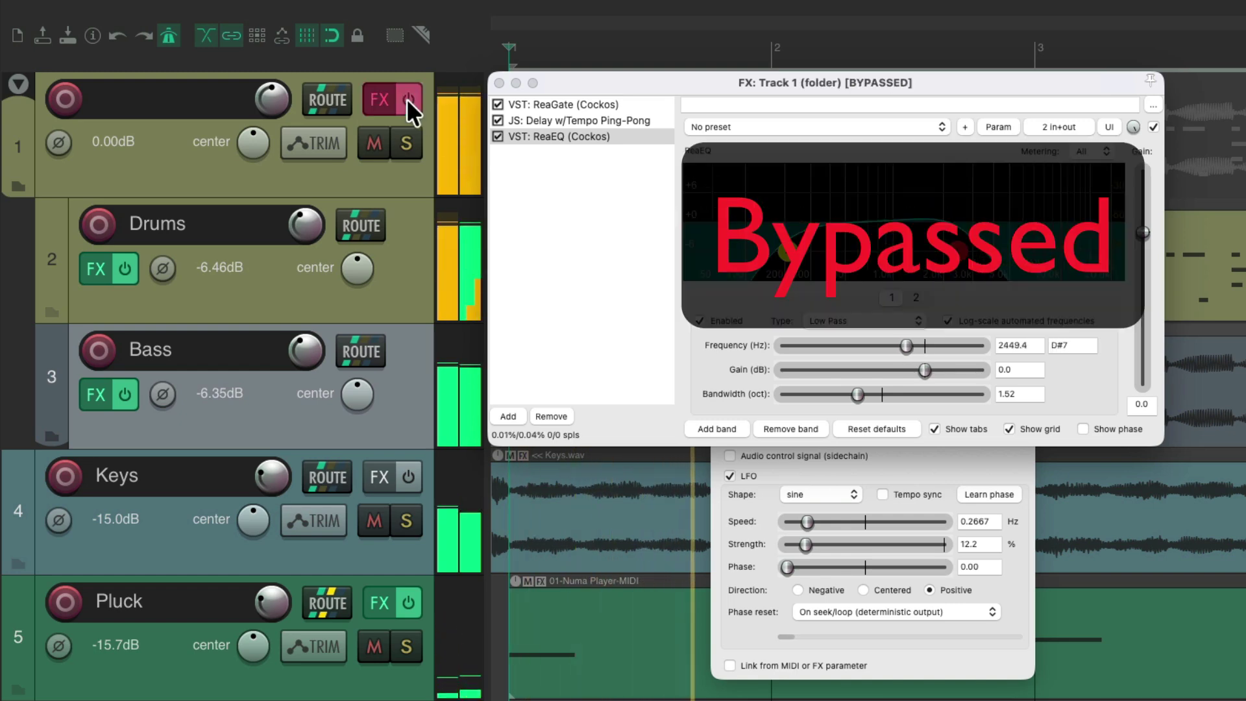
click(406, 99)
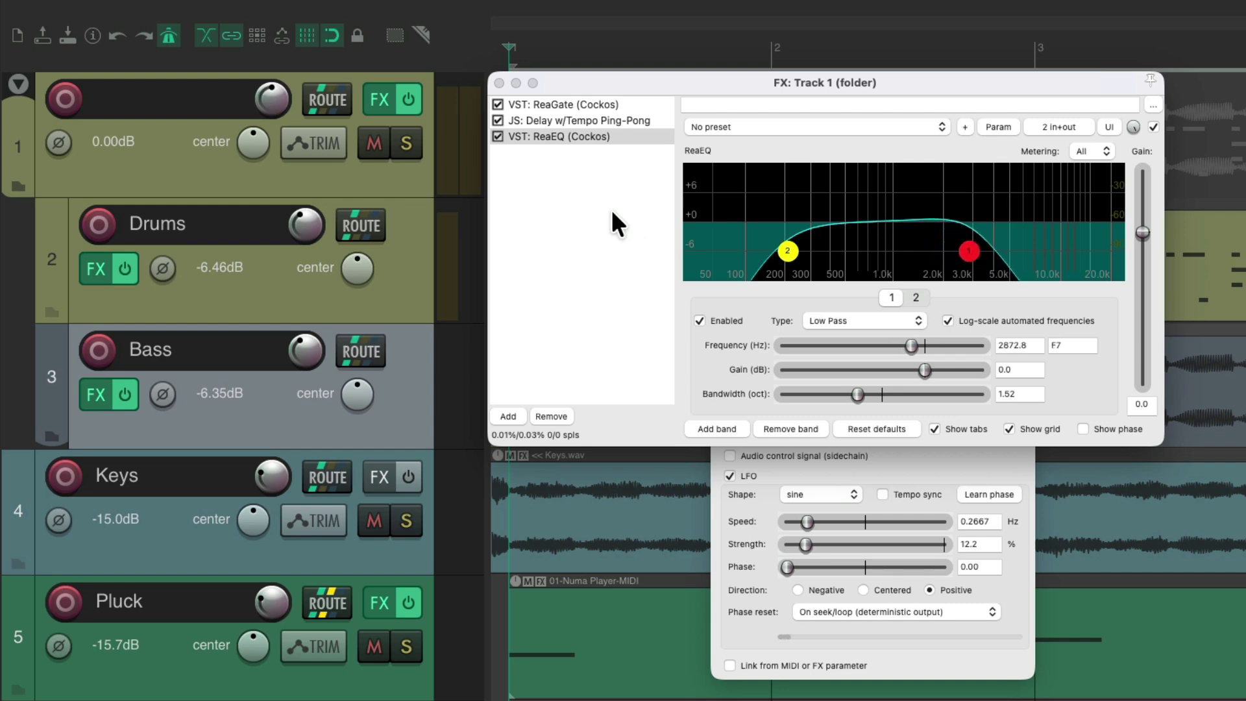
click(500, 135)
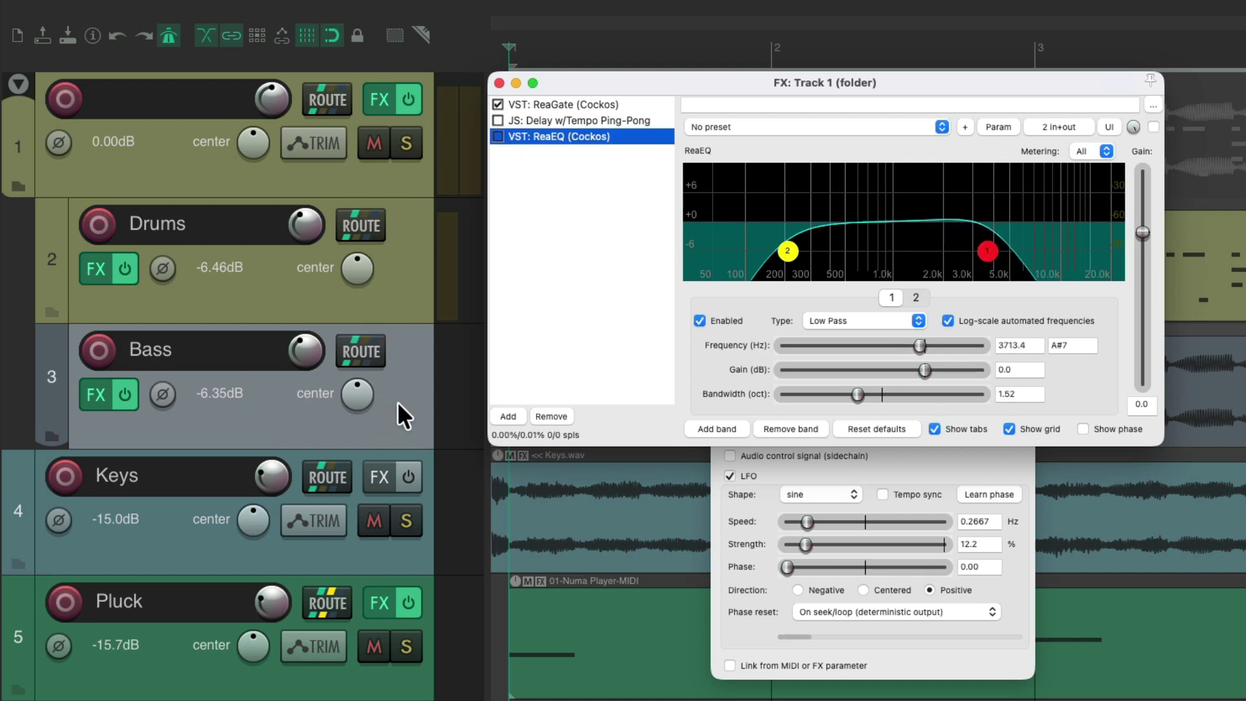
Step: Nest the Keys track inside the folder and solo the folder track
click(409, 544)
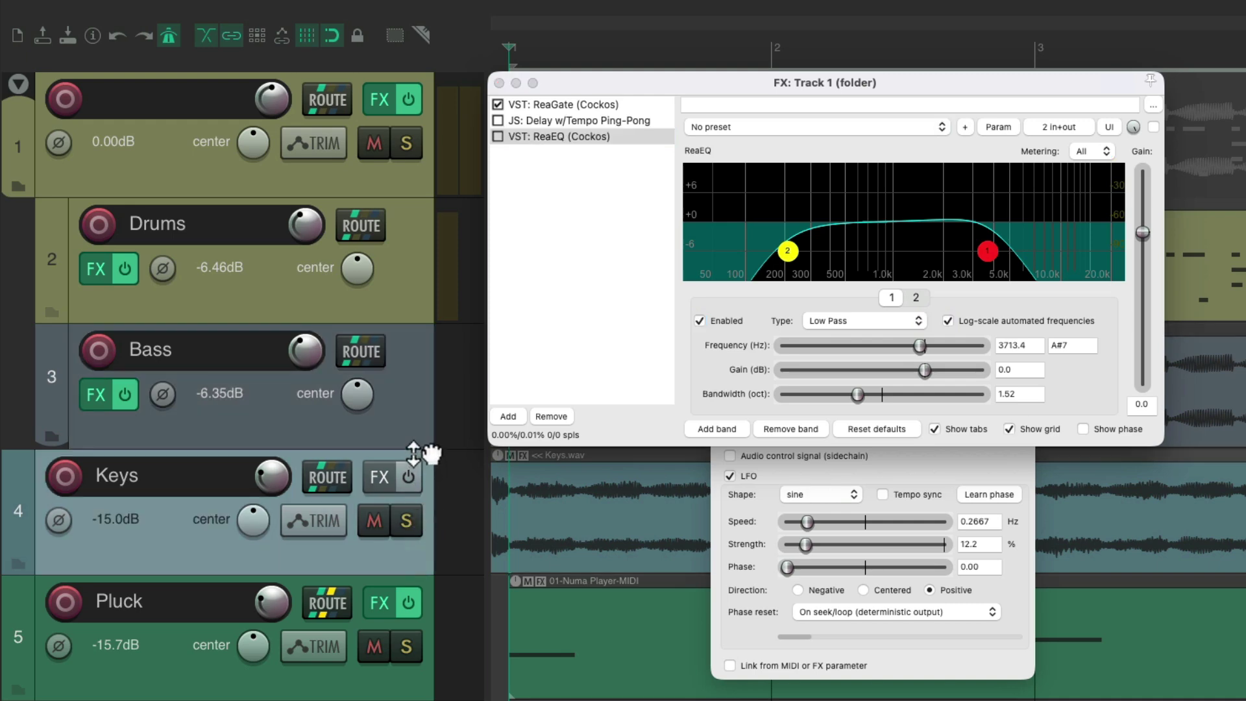
drag(410, 444, 415, 458)
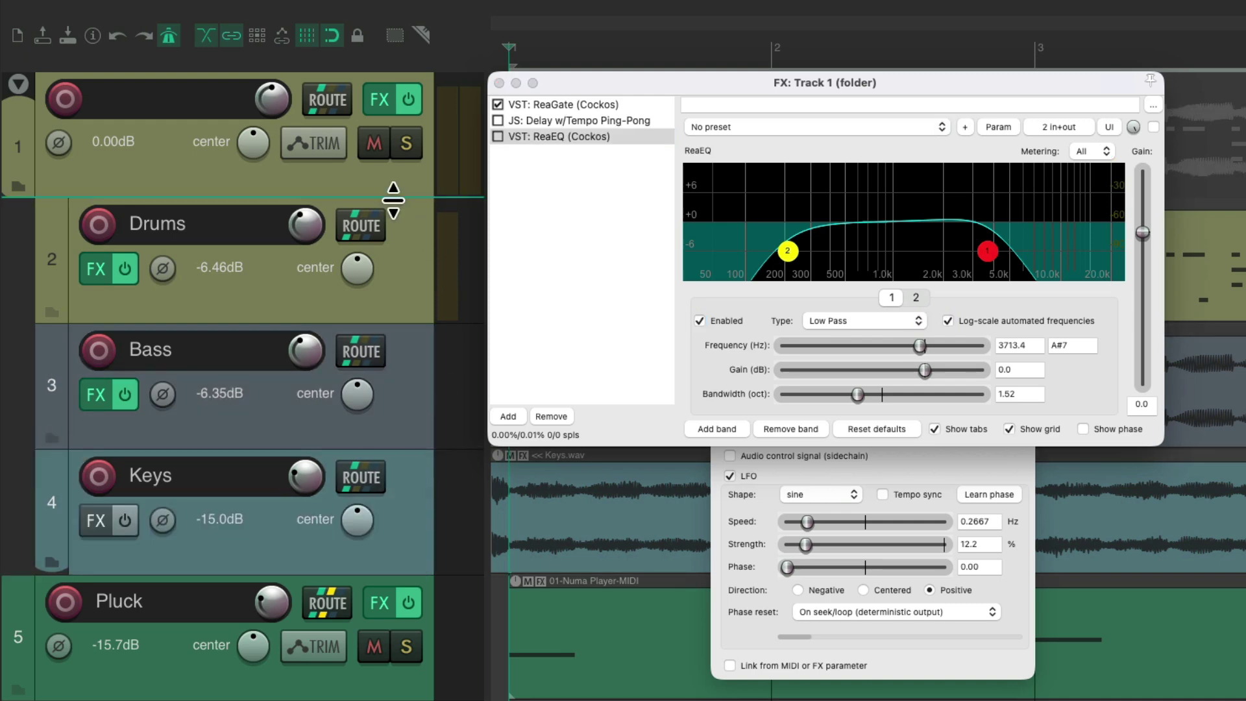
click(407, 149)
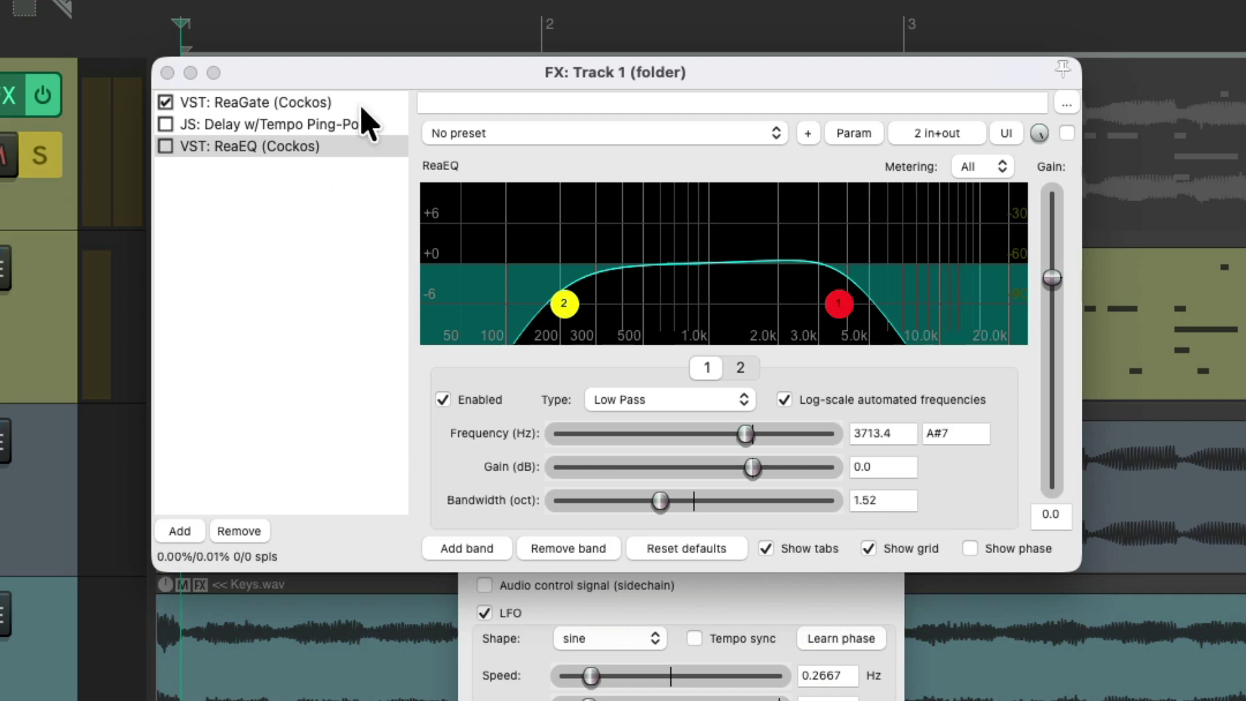
Step: Set ReaGate's threshold to -12.6 dB, then unsolo the folder and play
click(362, 108)
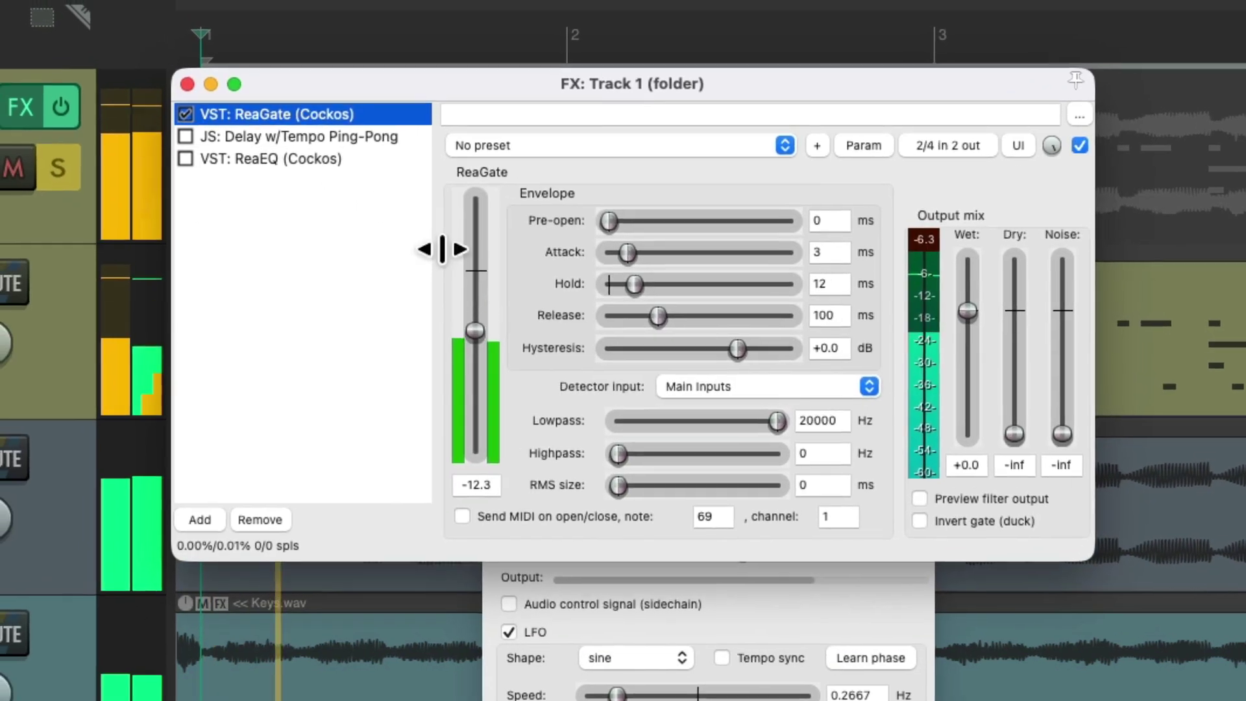
mouse_move(476, 329)
mouse_down()
mouse_move(477, 415)
mouse_move(477, 332)
mouse_up()
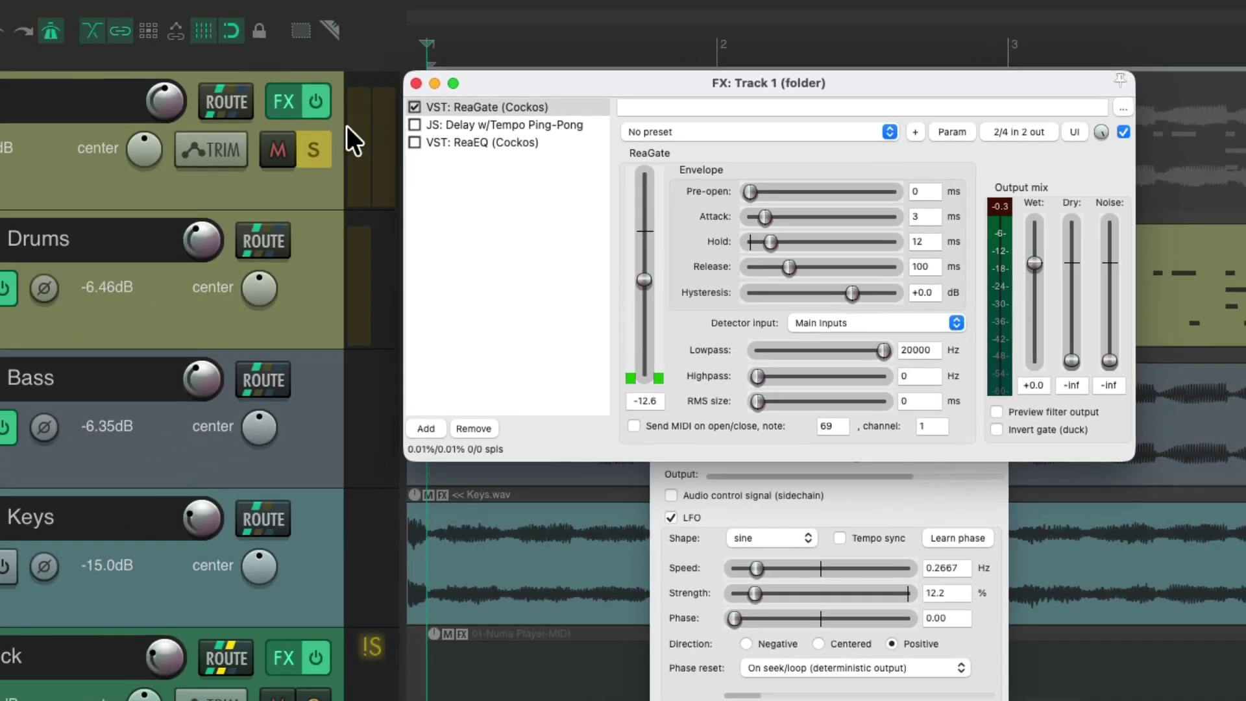
click(60, 163)
key(space)
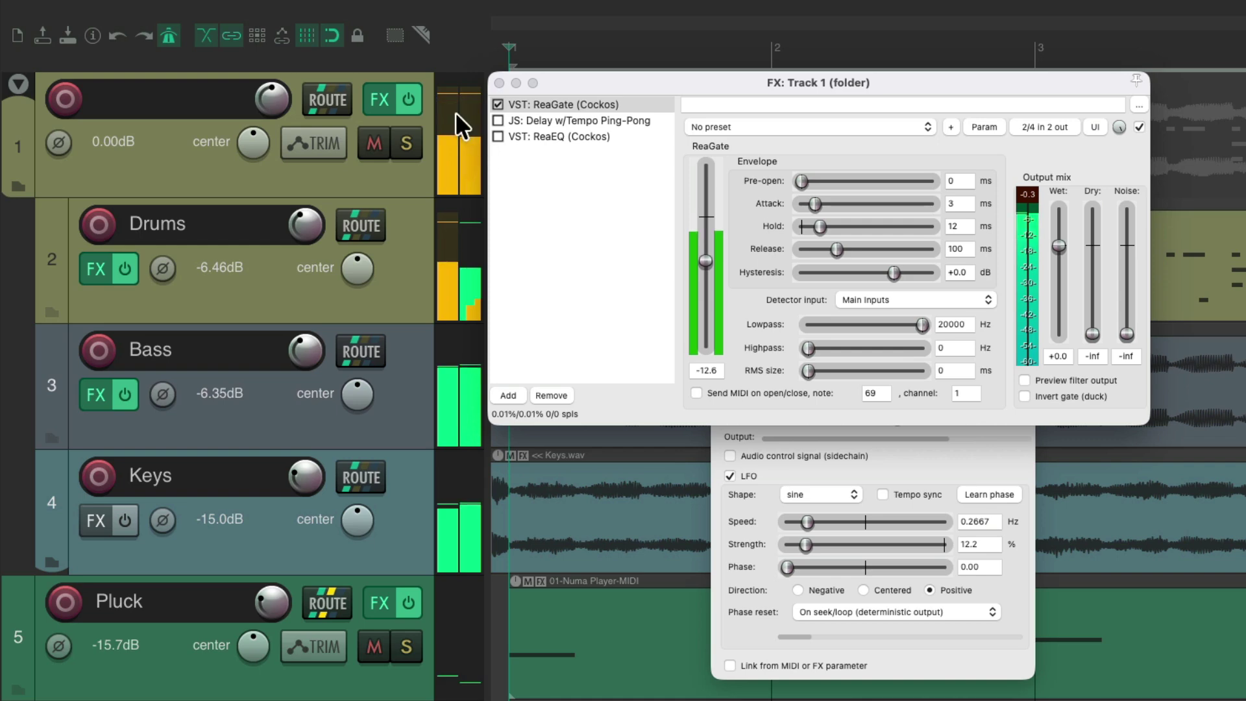
Step: Toggle the folder's effects bypass off and on, then re-enable the ping-pong delay
click(409, 101)
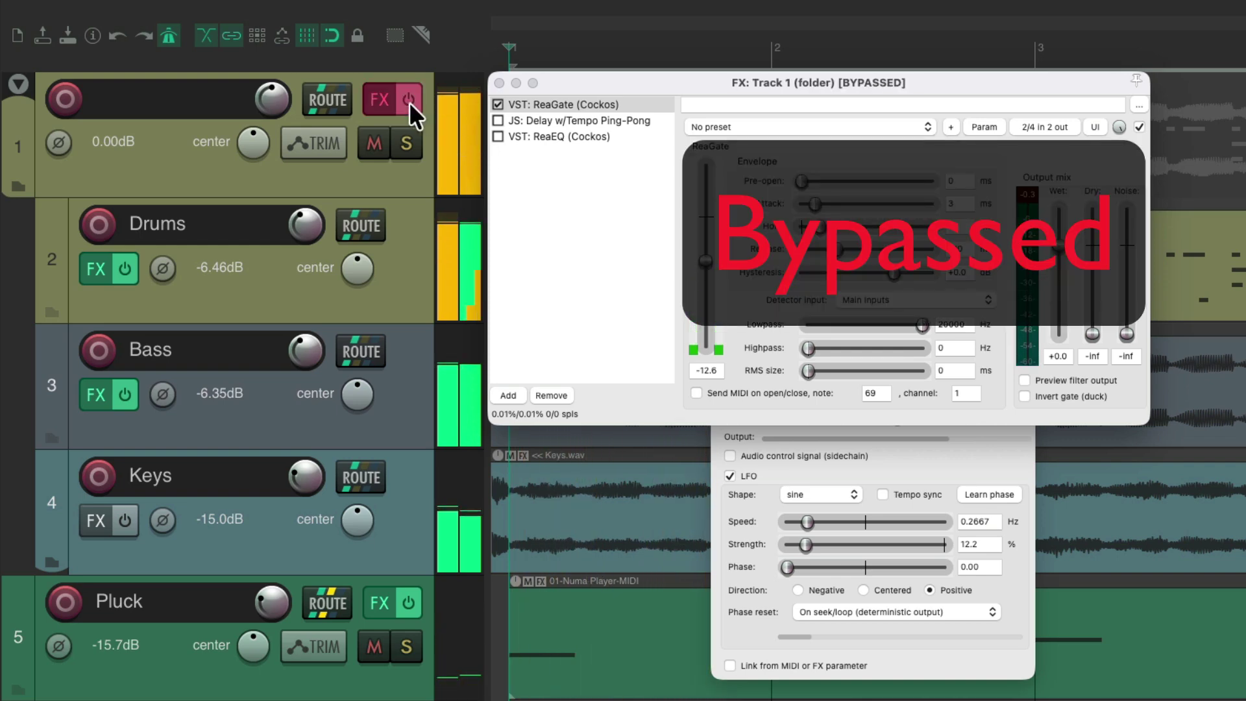
click(409, 102)
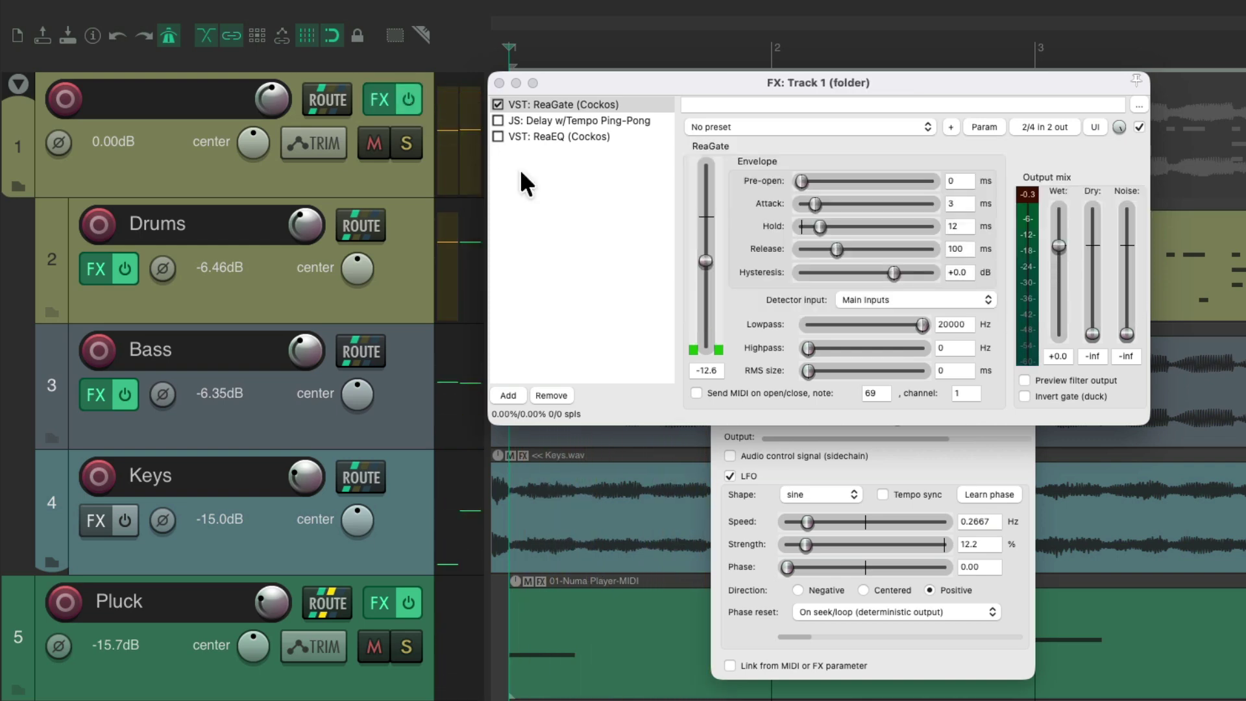
click(499, 120)
Step: Audition the folder soloed and unsoloed, then bypass its whole effect chain
click(415, 143)
key(space)
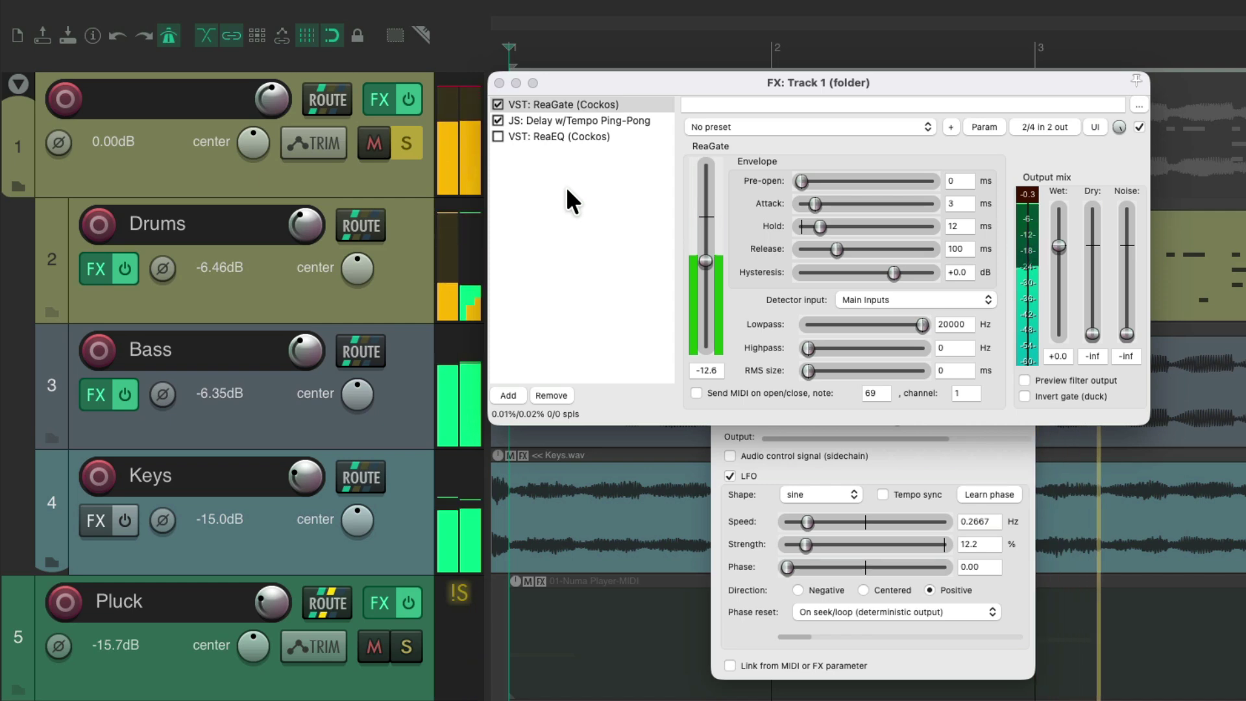
key(space)
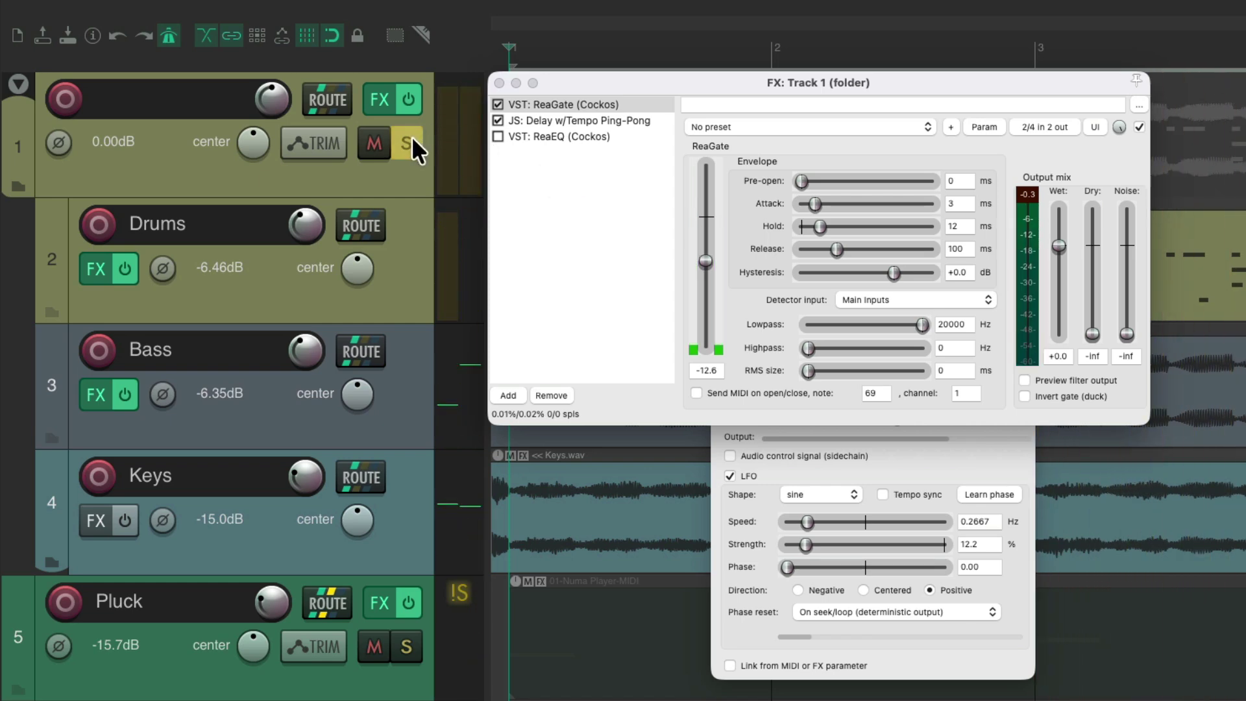
click(408, 143)
key(space)
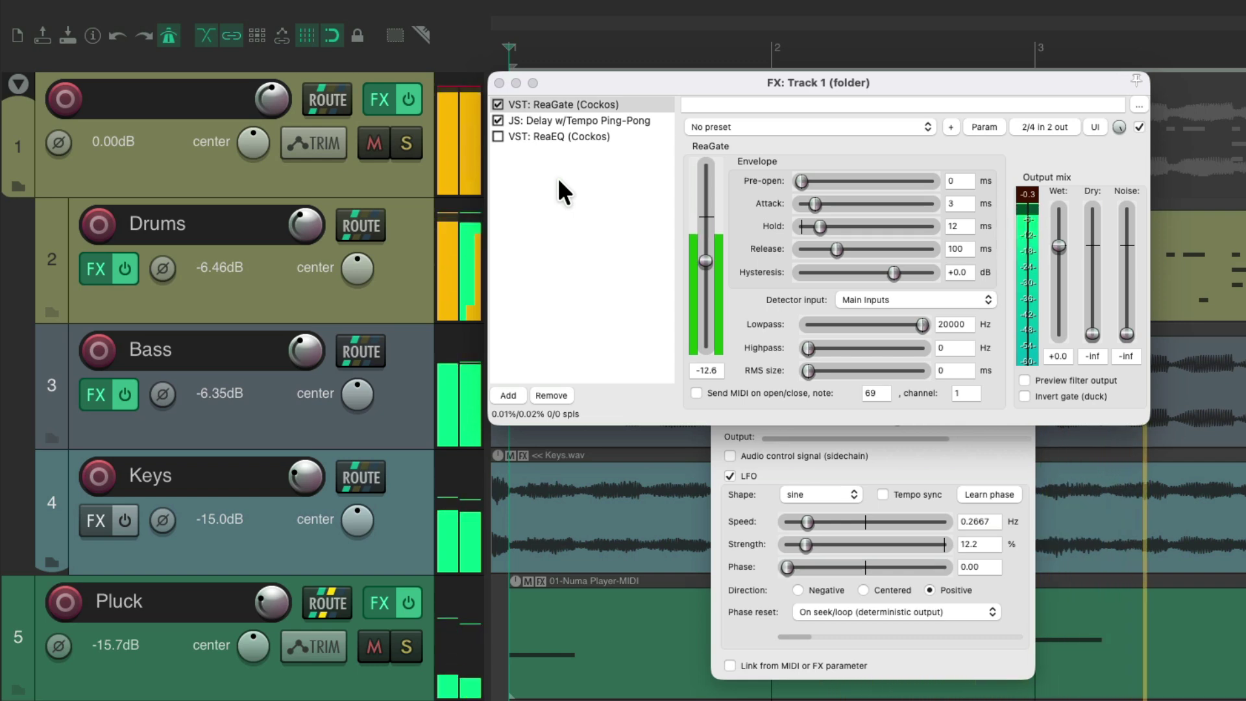
click(409, 99)
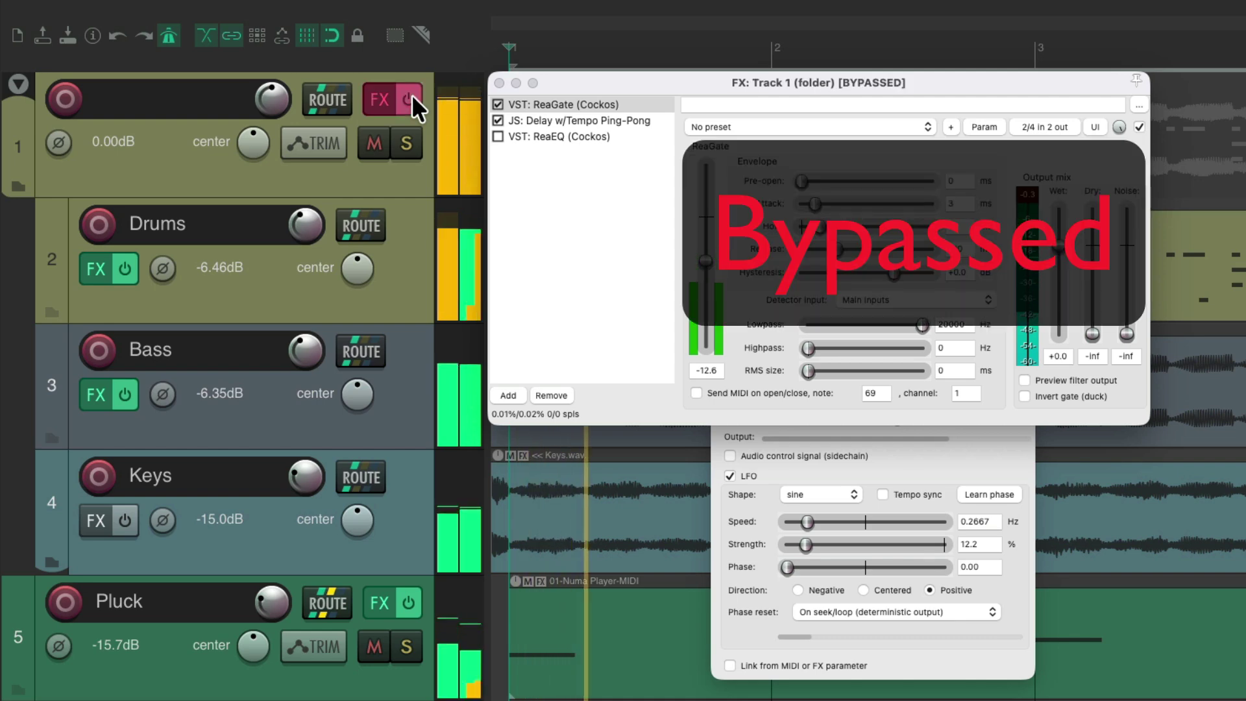
Step: Re-enable the folder's effects and audition it soloed with the ReaEQ settings shown, then unsolo
click(410, 98)
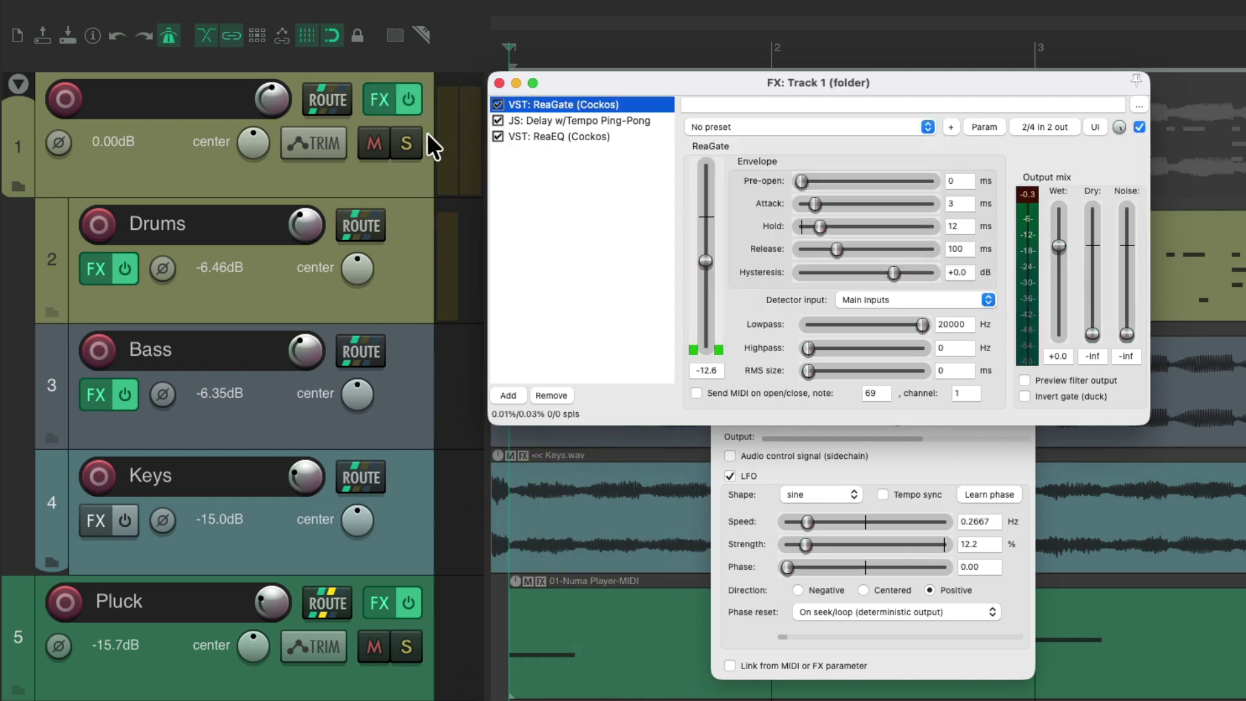
click(407, 141)
key(space)
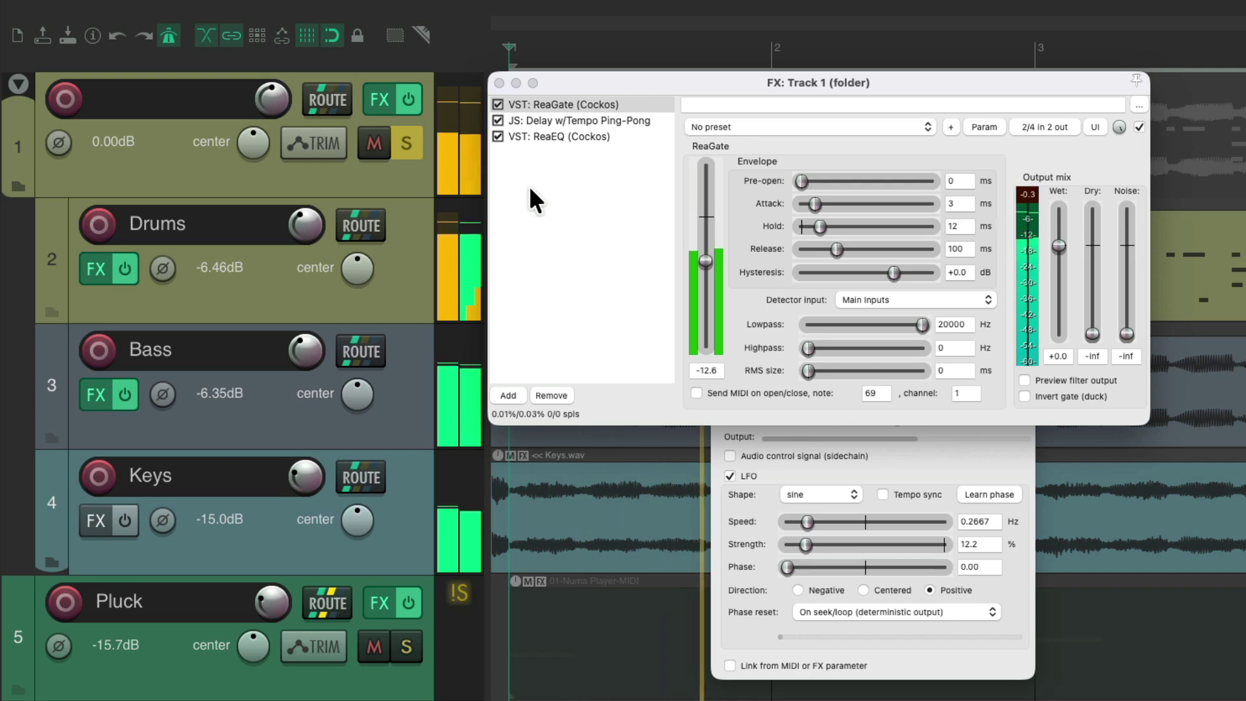
click(562, 135)
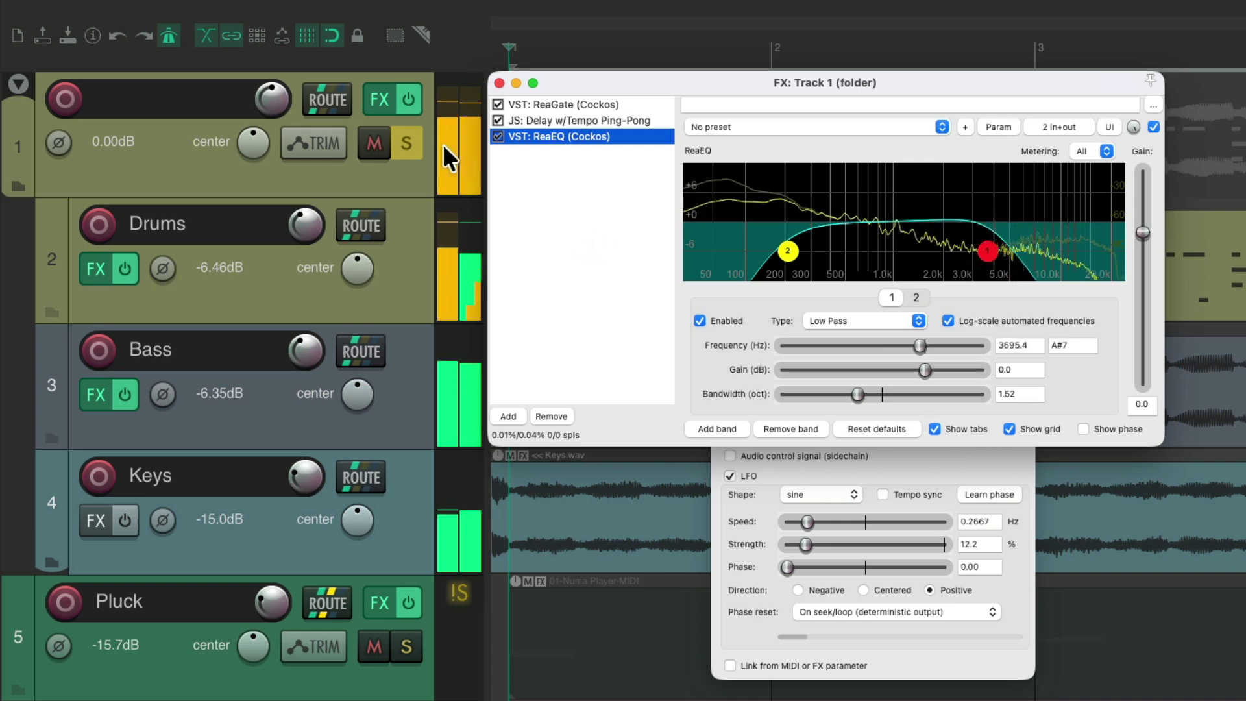
click(406, 137)
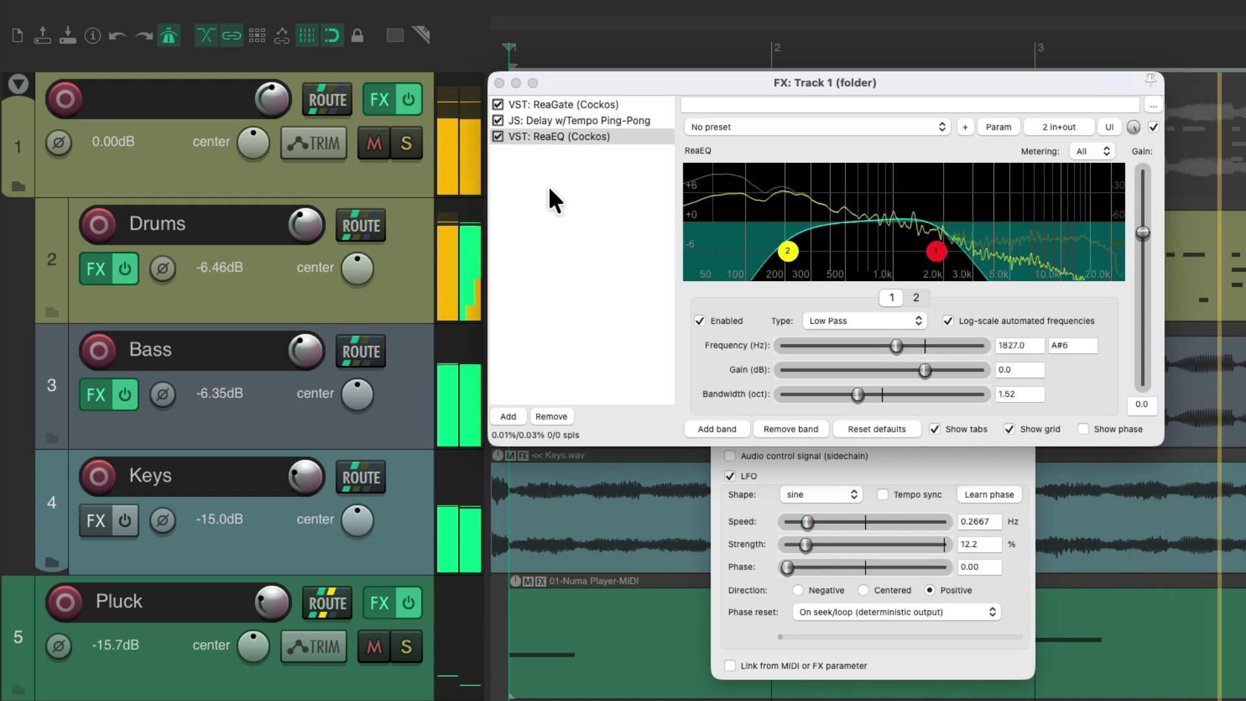
Step: Compare the folder chain bypassed and active, stop playback, then solo the folder track
click(408, 99)
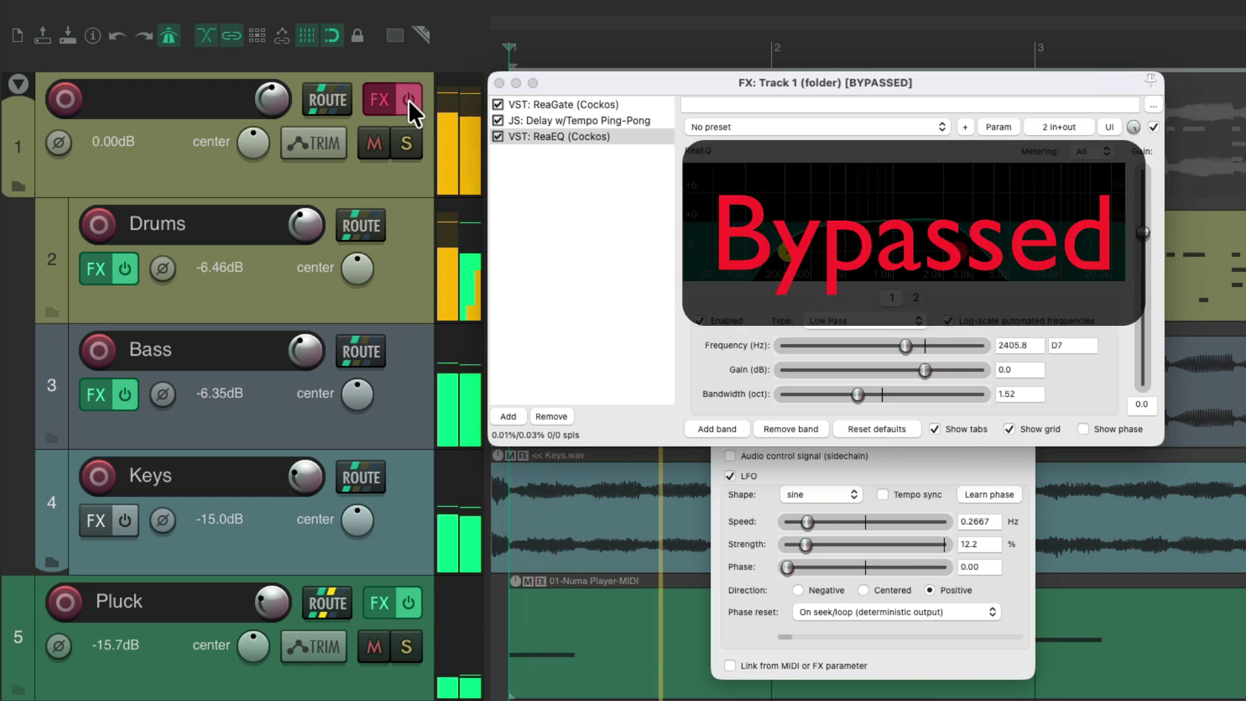
key(space)
click(408, 99)
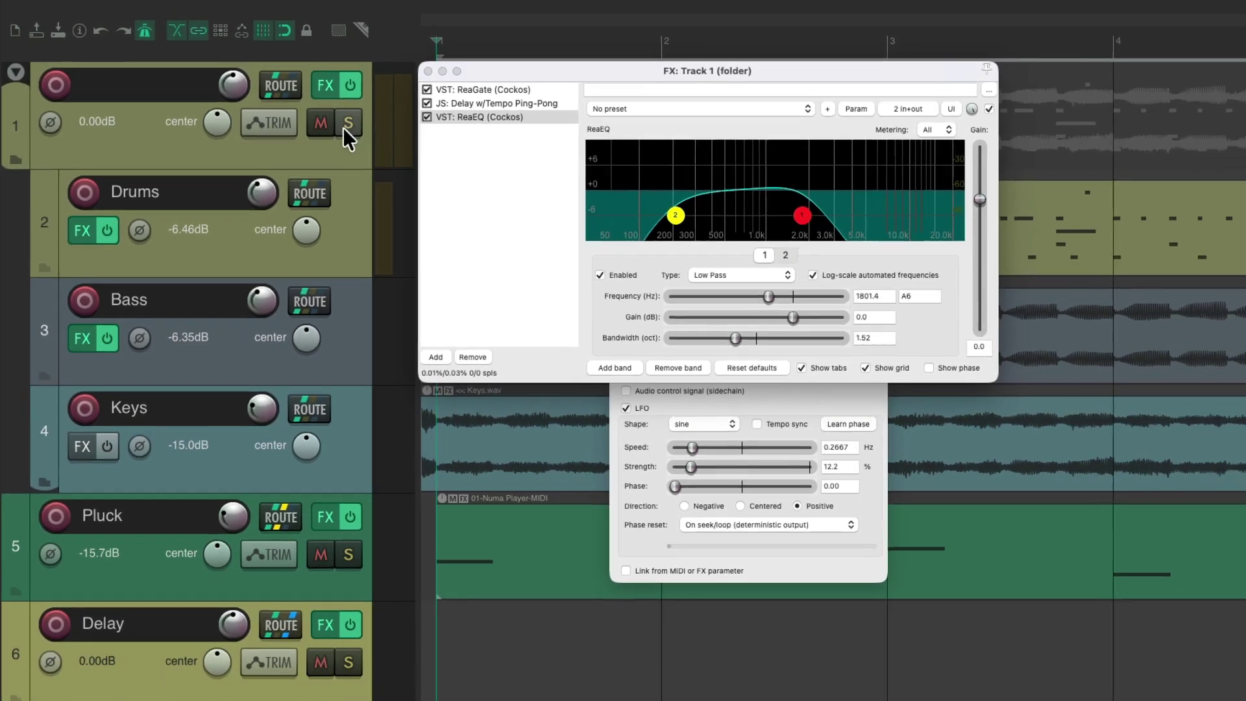
click(401, 146)
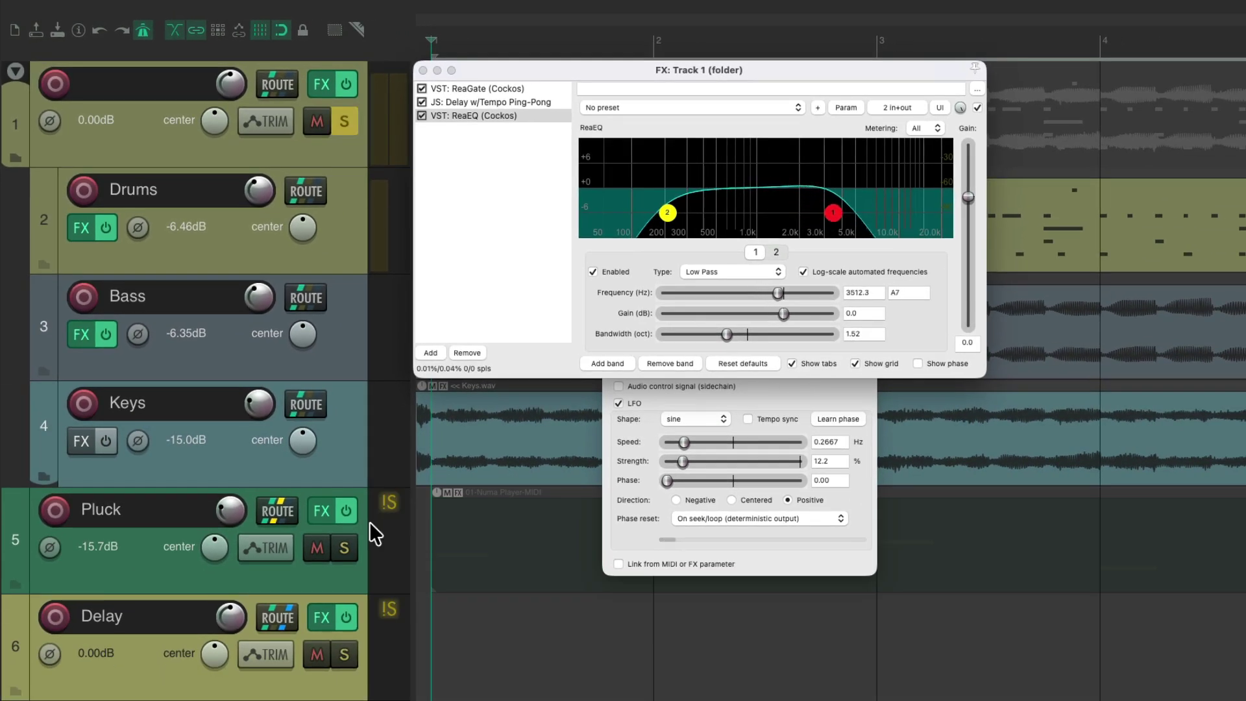
Step: Nest Pluck in the folder, turn off delay and EQ, and set ReaGate's threshold to -11.5 dB
drag(360, 524, 356, 481)
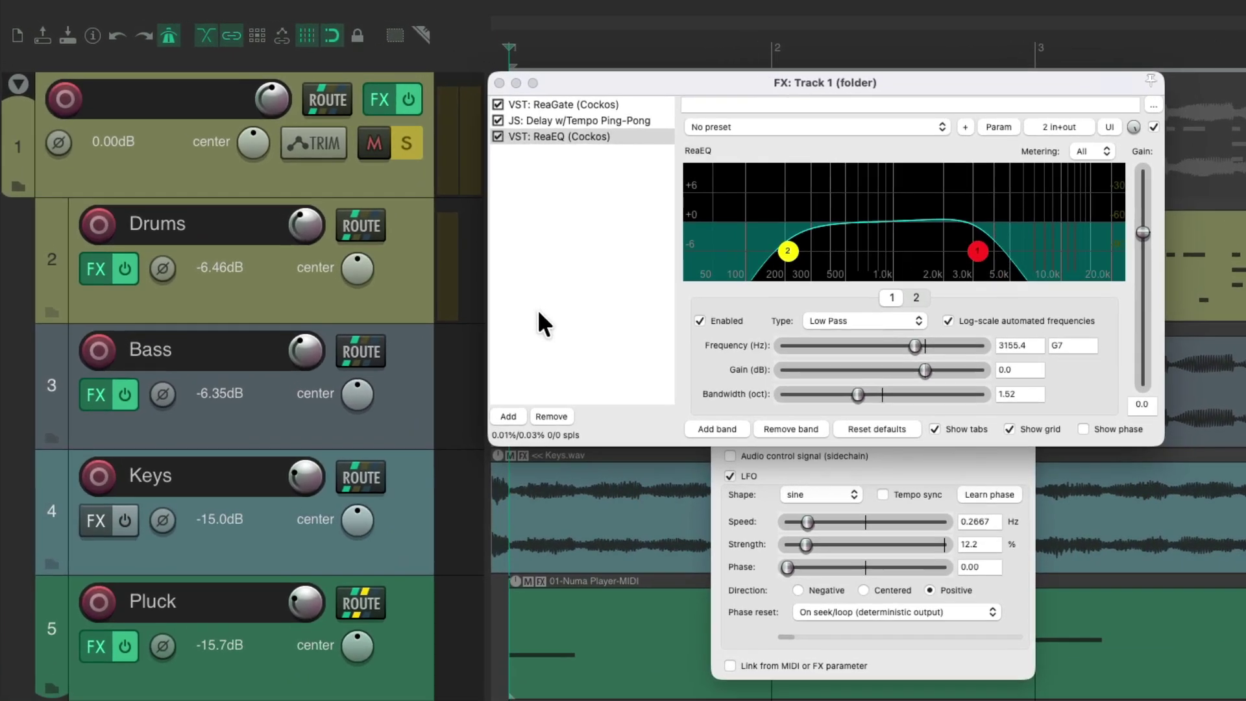
click(437, 141)
click(500, 117)
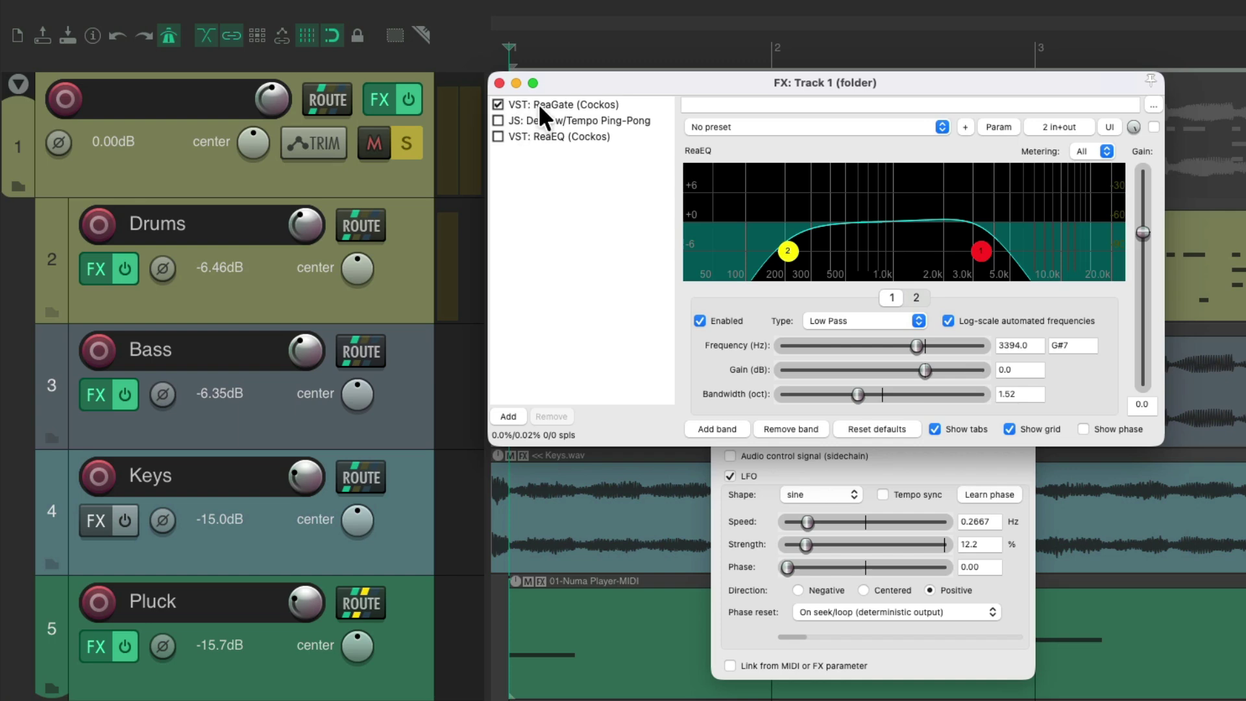
click(539, 103)
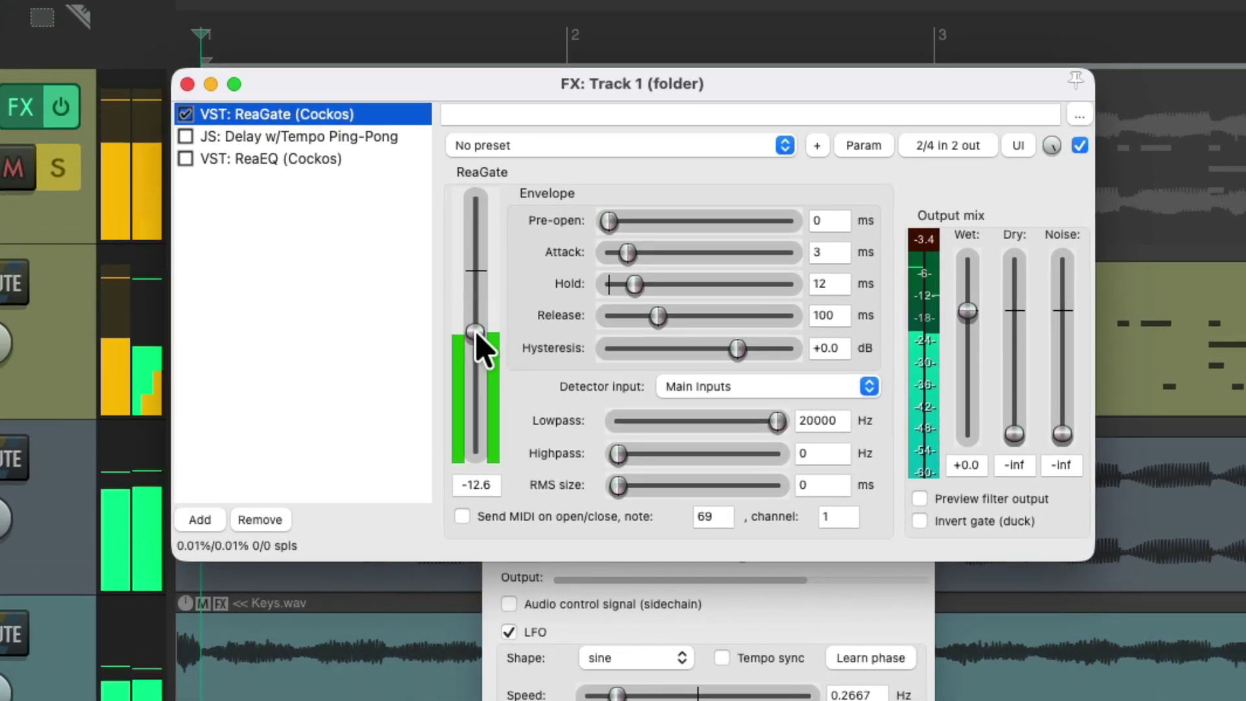
mouse_move(476, 332)
mouse_down()
mouse_move(484, 394)
mouse_move(476, 329)
mouse_up()
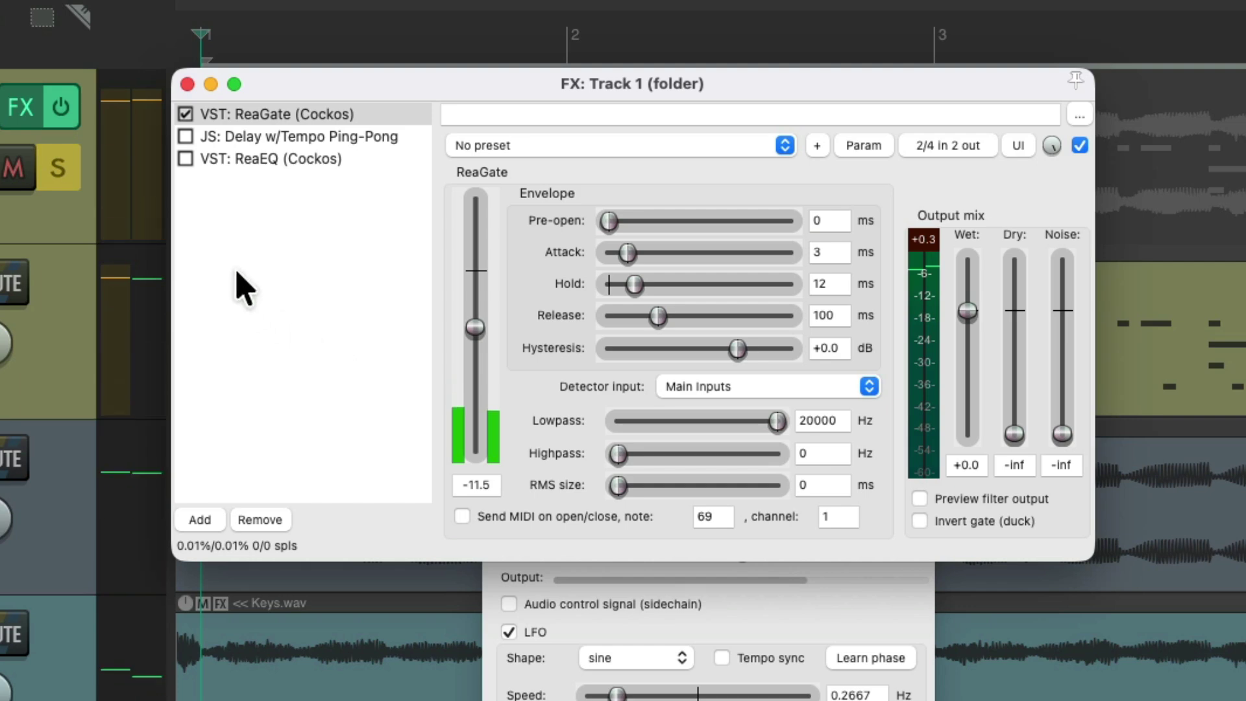
Step: Re-enable the ping-pong delay and ReaEQ filter, viewing their settings, and stop playback
click(186, 136)
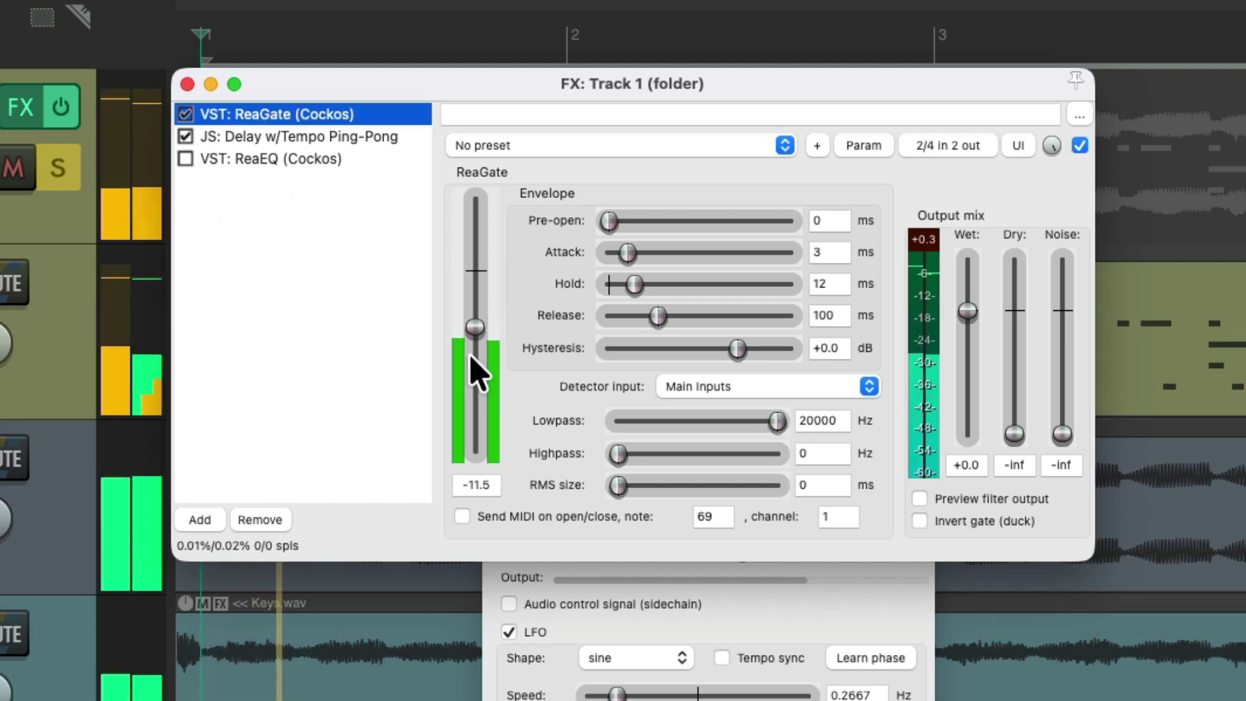
click(380, 136)
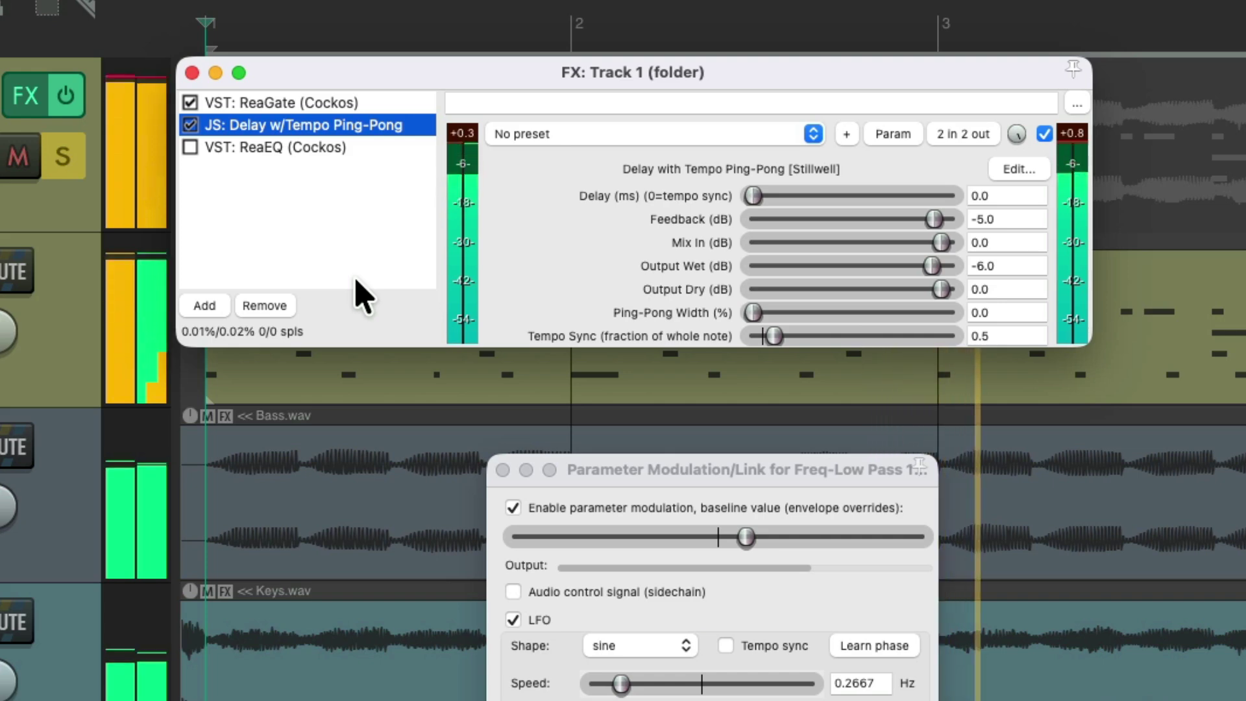
key(space)
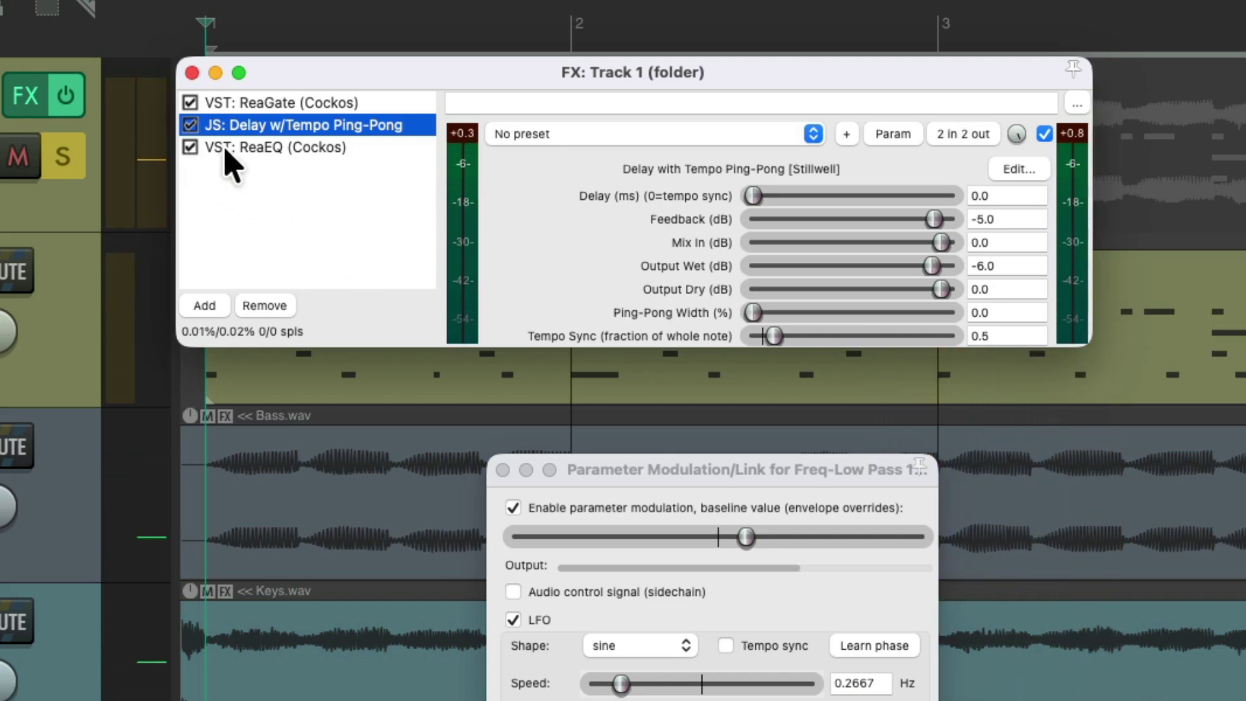
click(231, 148)
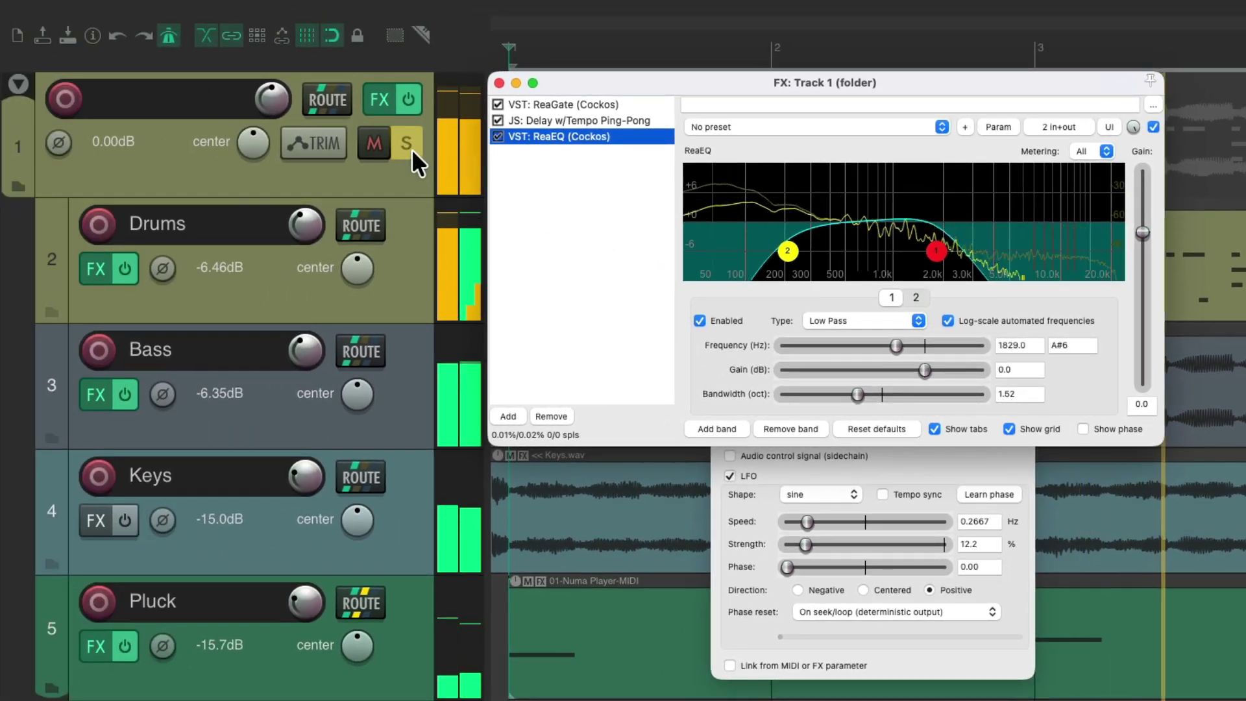
Step: Unsolo the folder and compare its effect chain bypassed and active
click(411, 149)
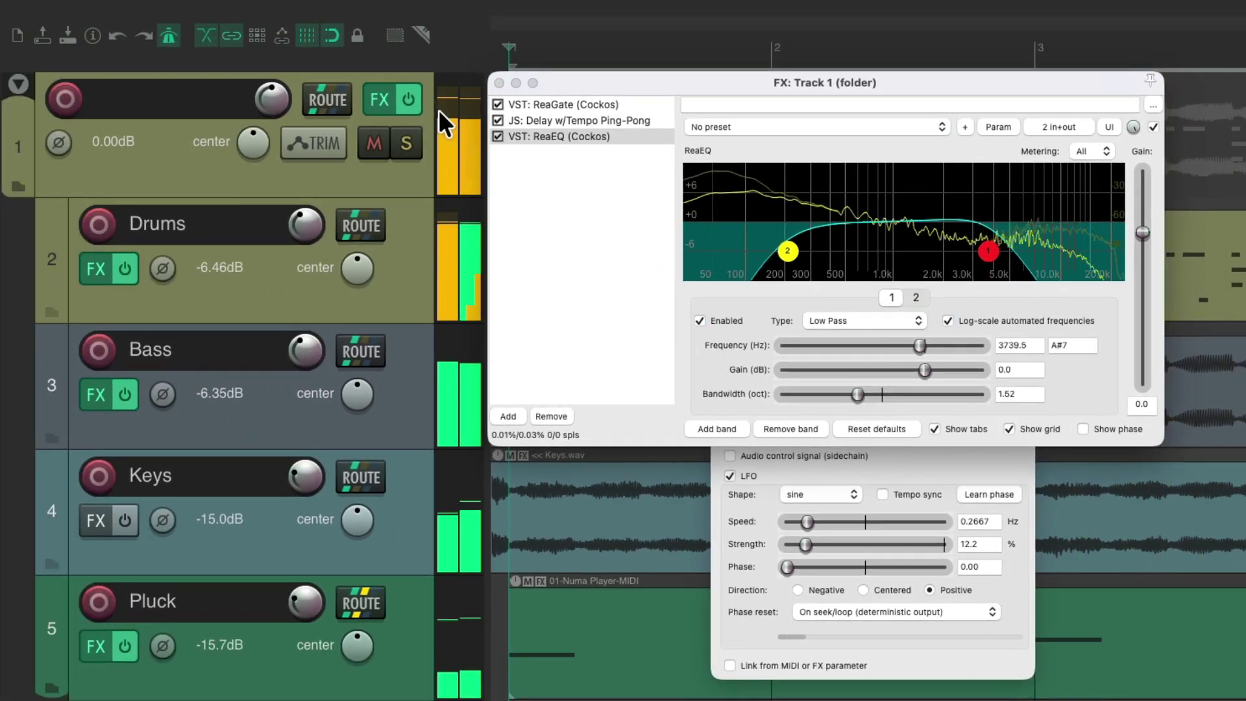
click(413, 99)
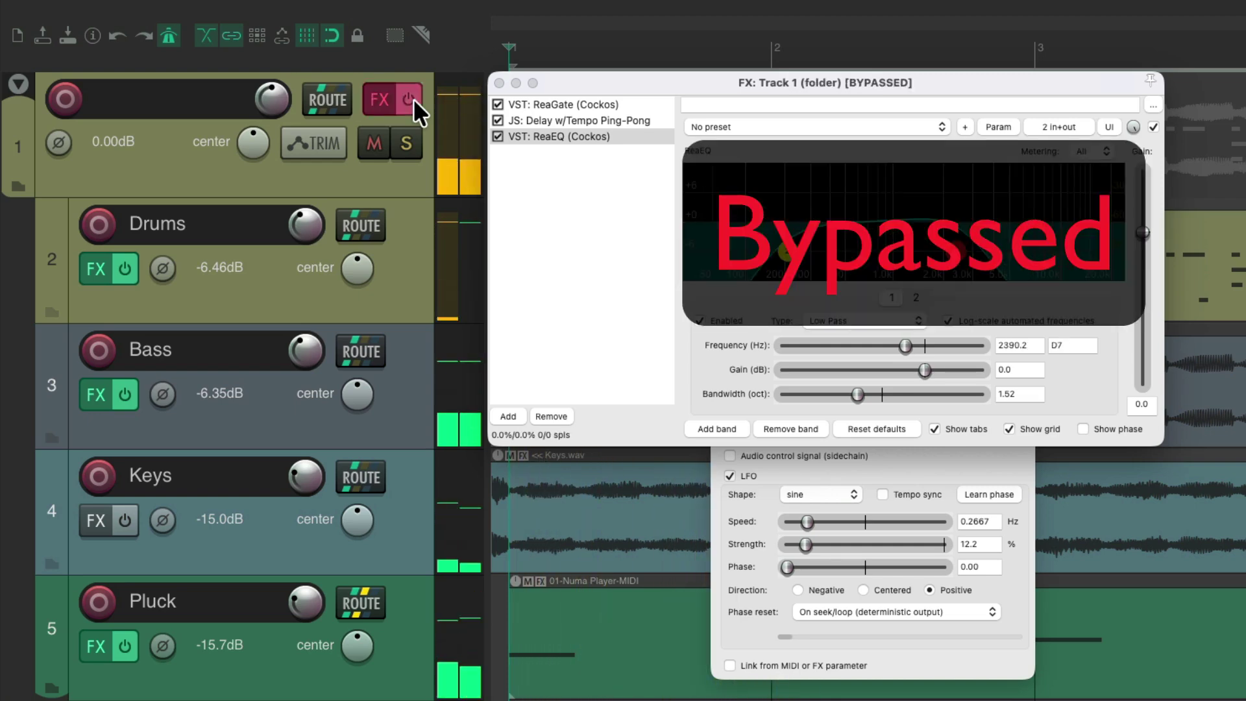
click(410, 99)
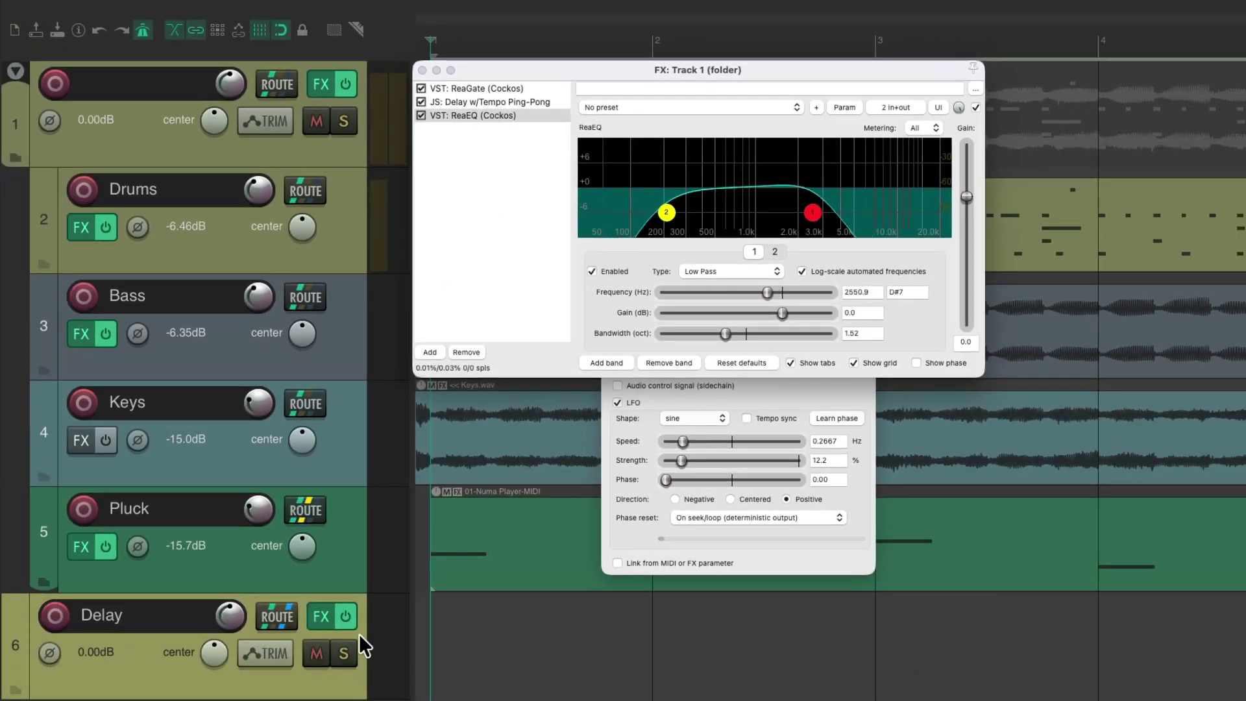
Step: Nest the Delay track in the folder, turn off delay and EQ, and set ReaGate hold to 9 ms
drag(359, 633, 353, 588)
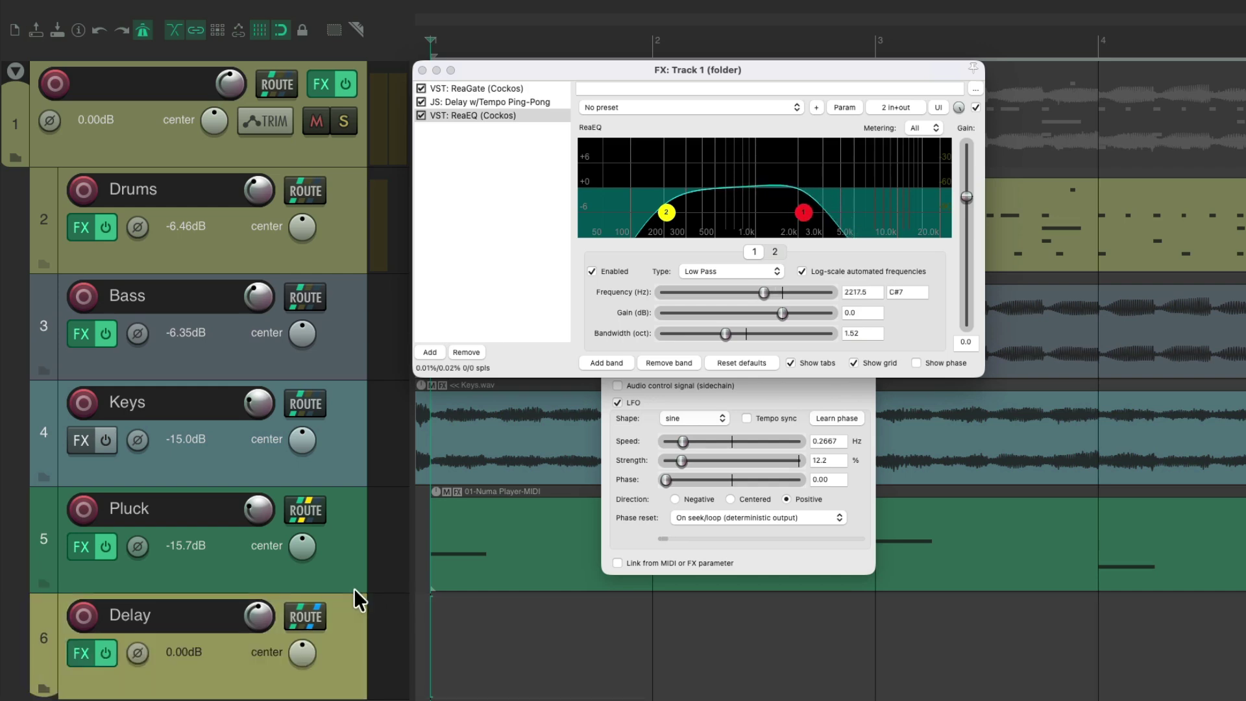
click(421, 114)
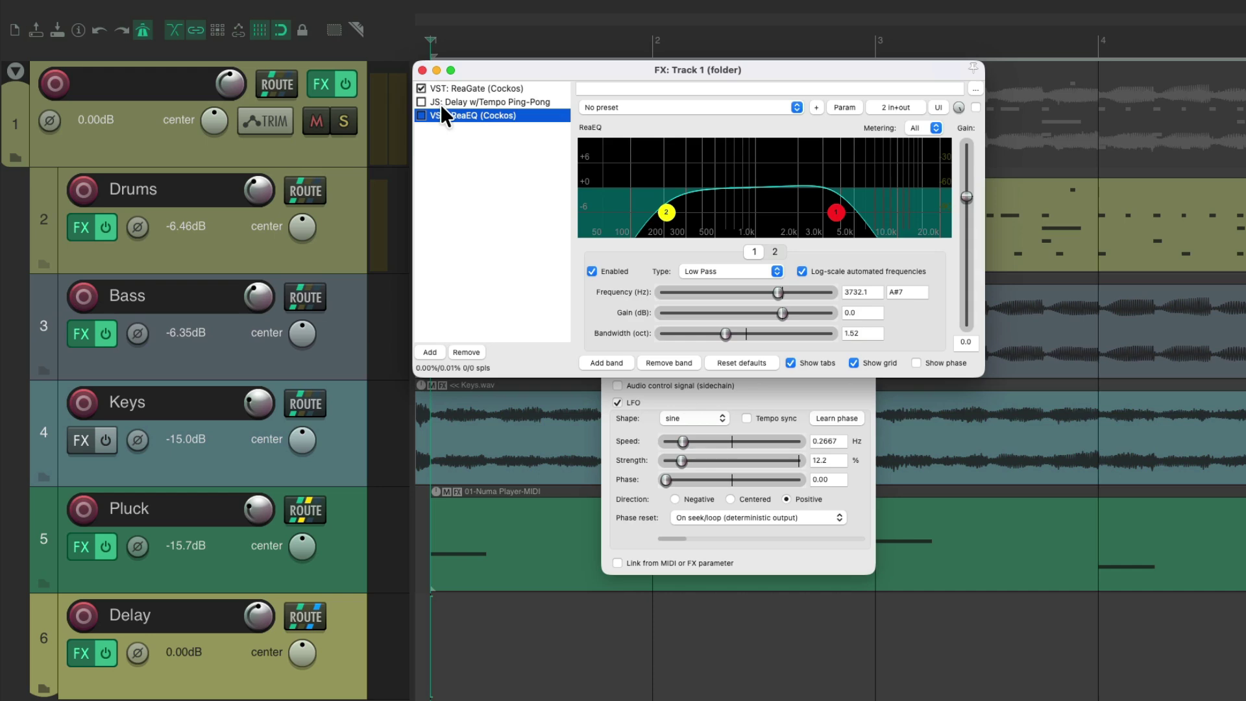
click(473, 88)
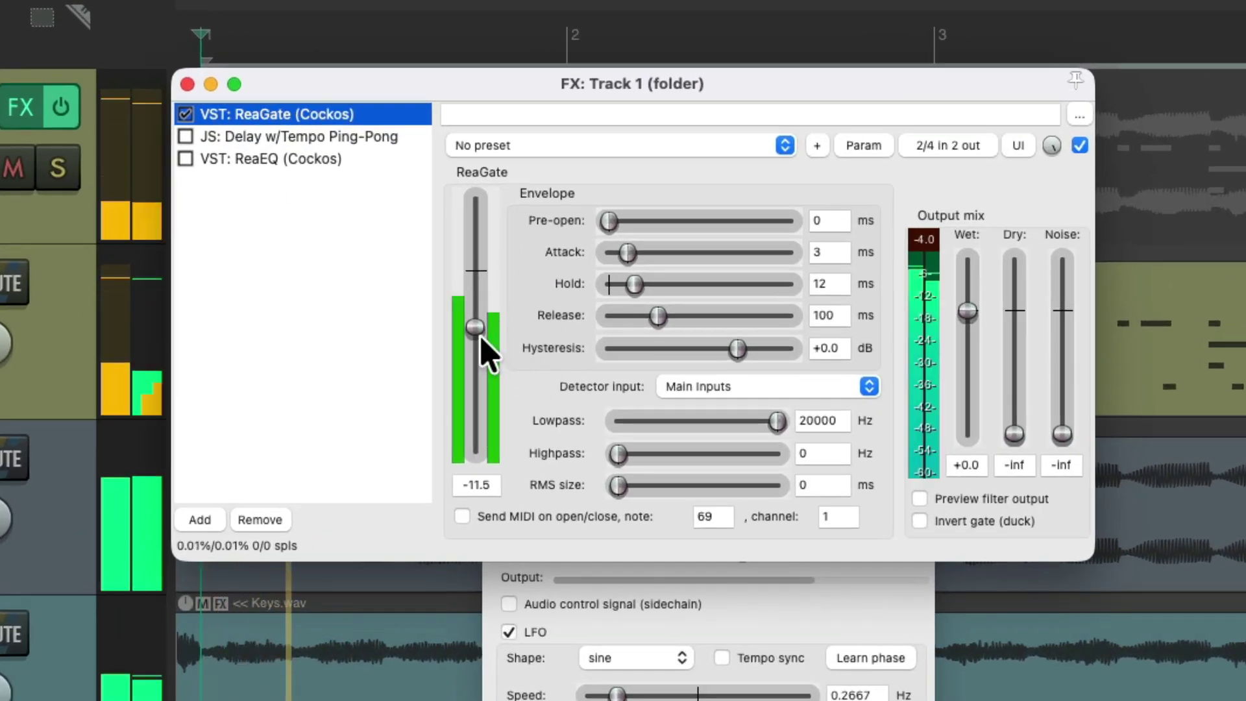
click(479, 335)
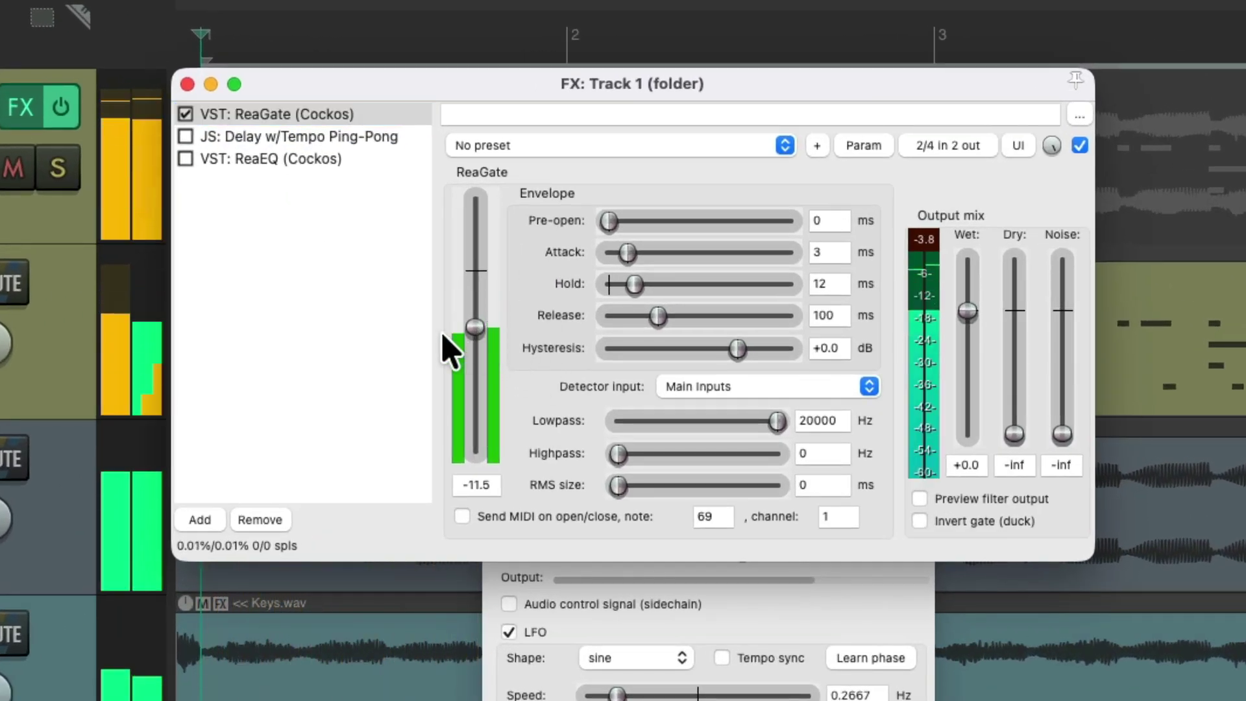
mouse_move(634, 284)
mouse_down()
mouse_move(608, 290)
mouse_move(628, 296)
mouse_up()
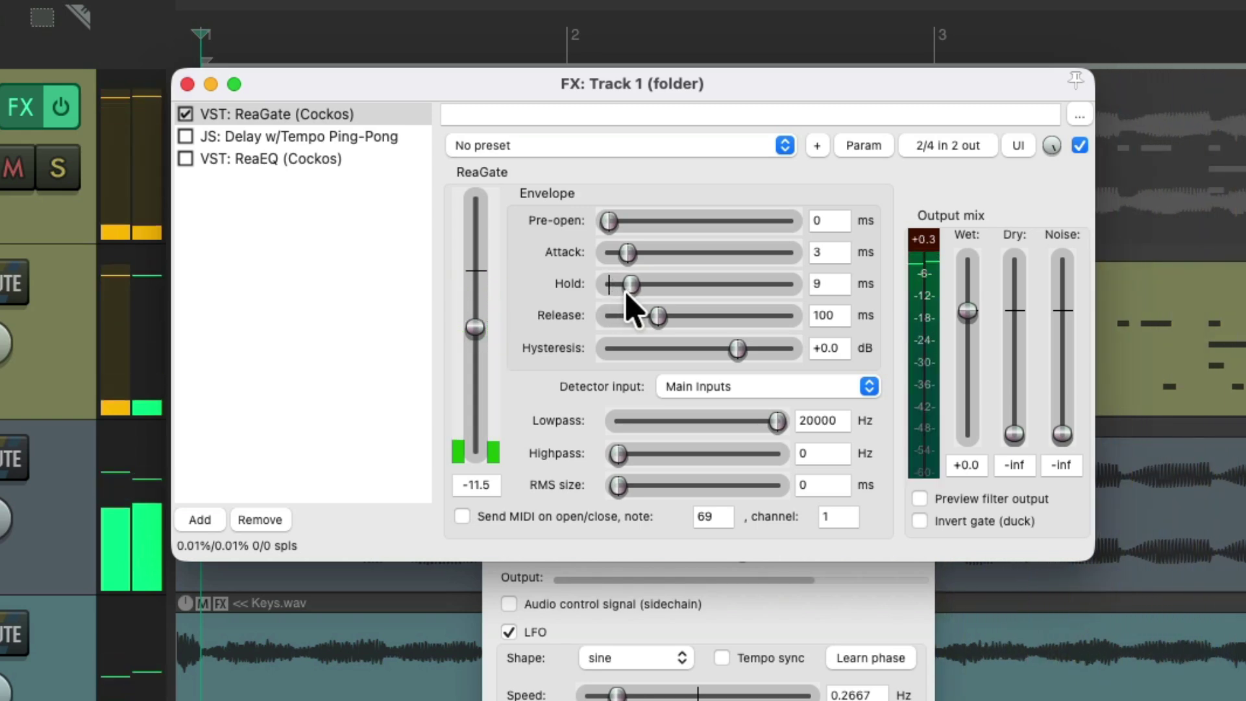
Step: Re-enable the ping-pong delay, then bypass the folder's effect chain to compare
click(384, 136)
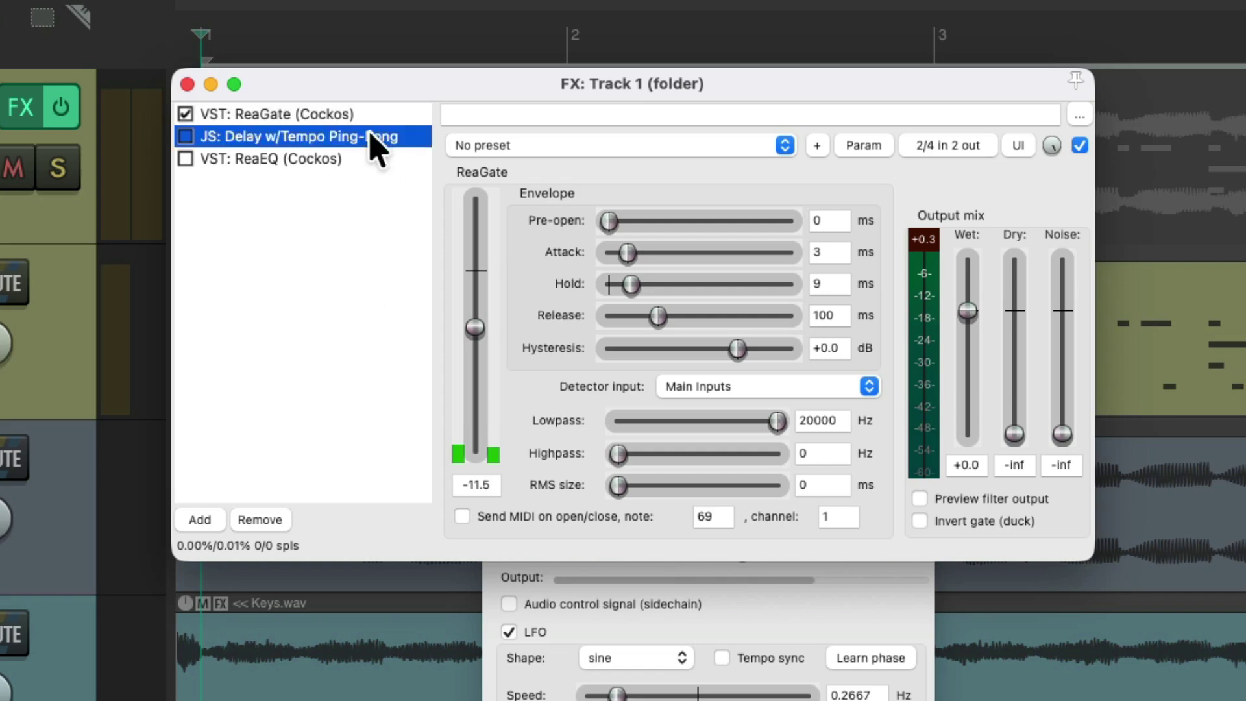
click(186, 136)
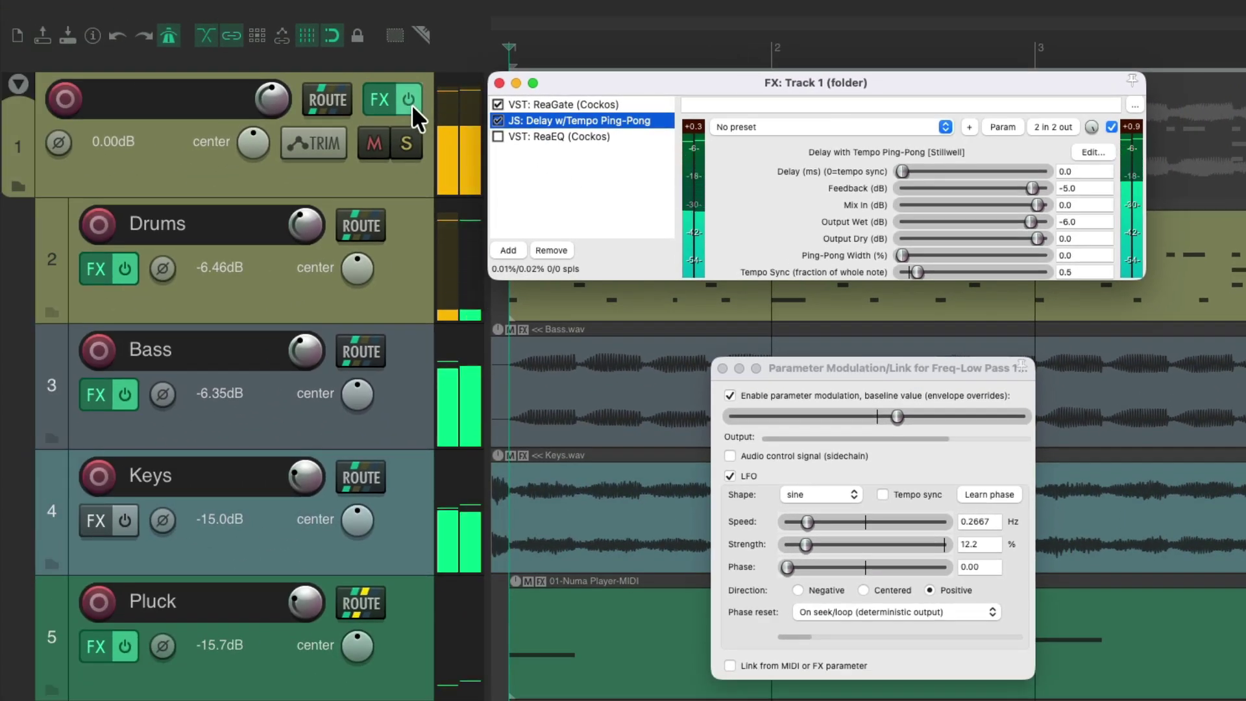
click(409, 100)
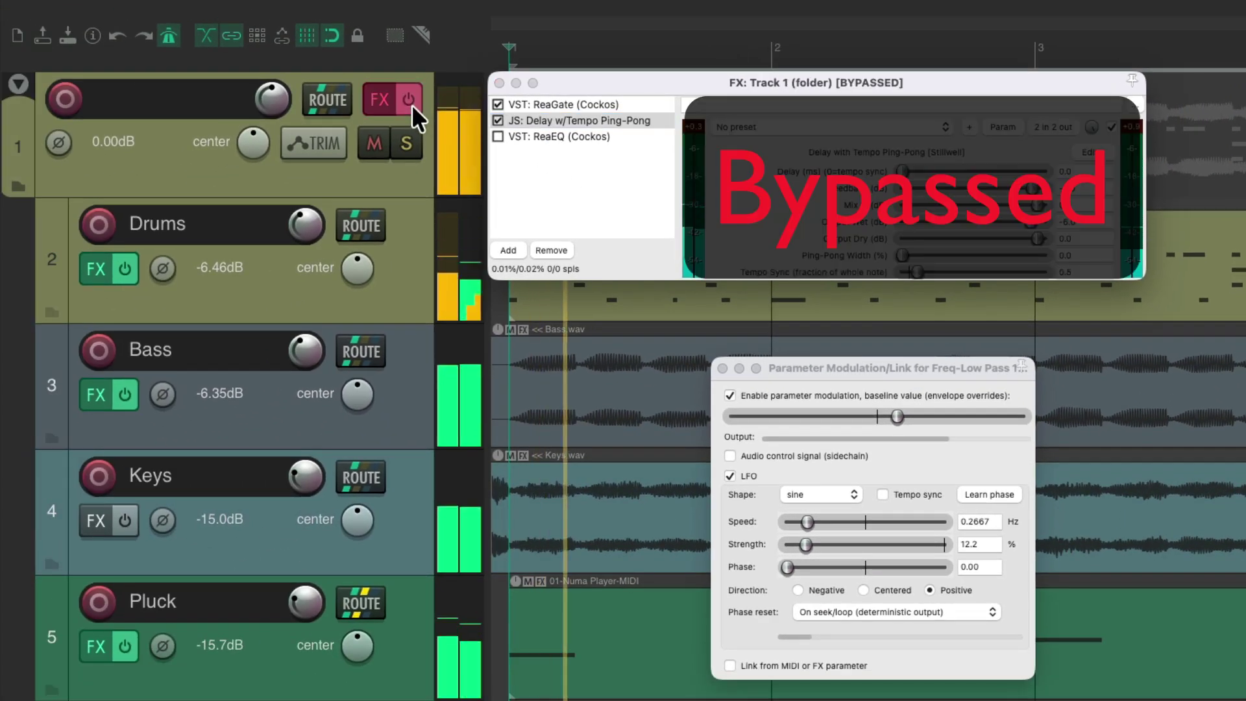
Step: Stop playback, restore the folder's effects, and re-enable ReaEQ with its settings shown
key(space)
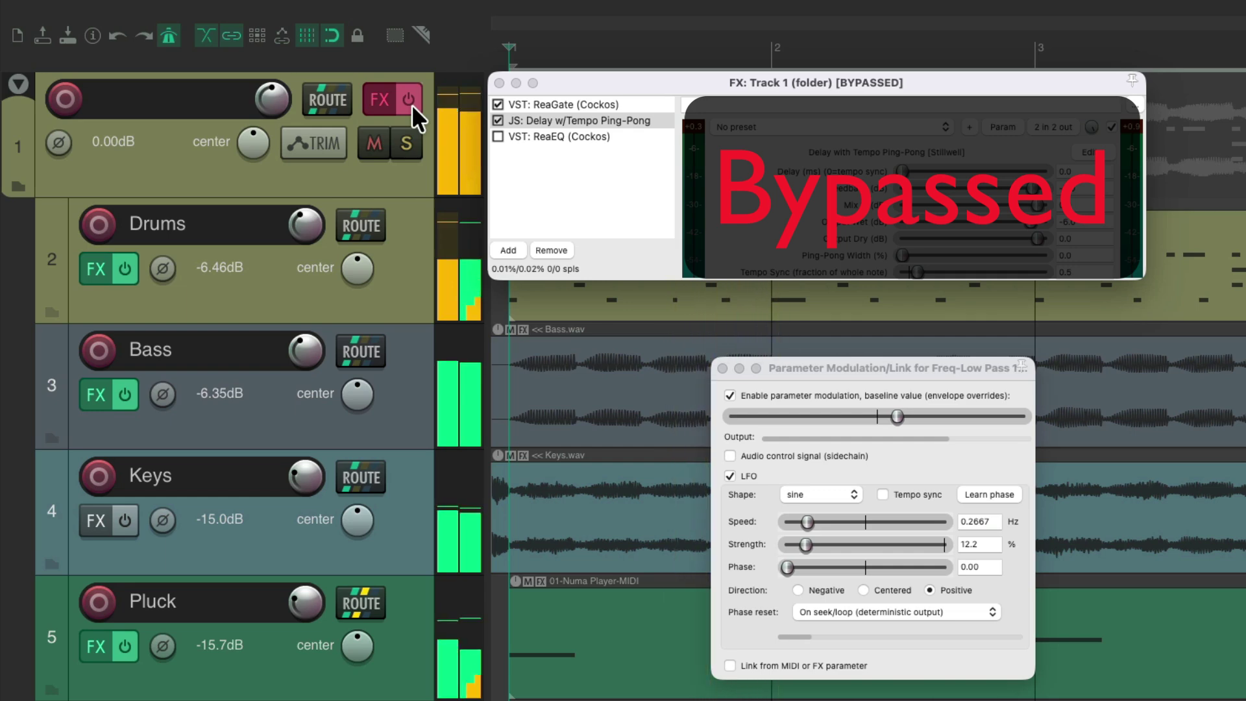
click(412, 104)
click(498, 136)
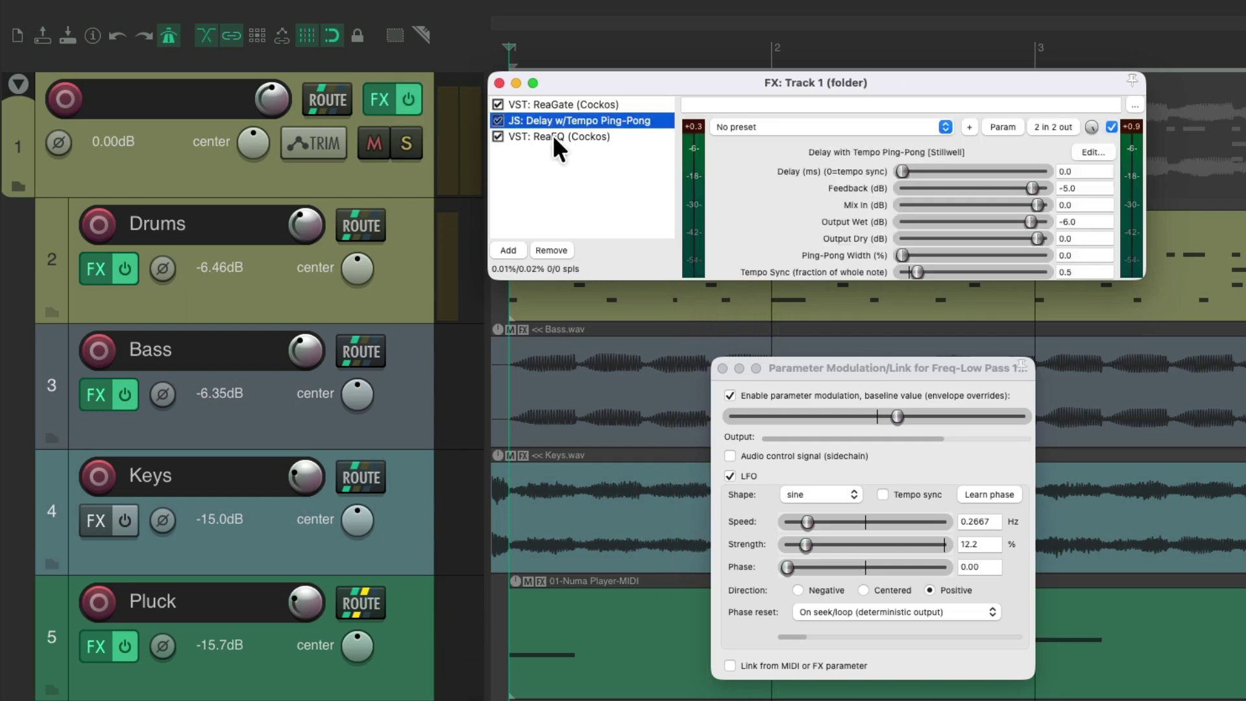
click(551, 135)
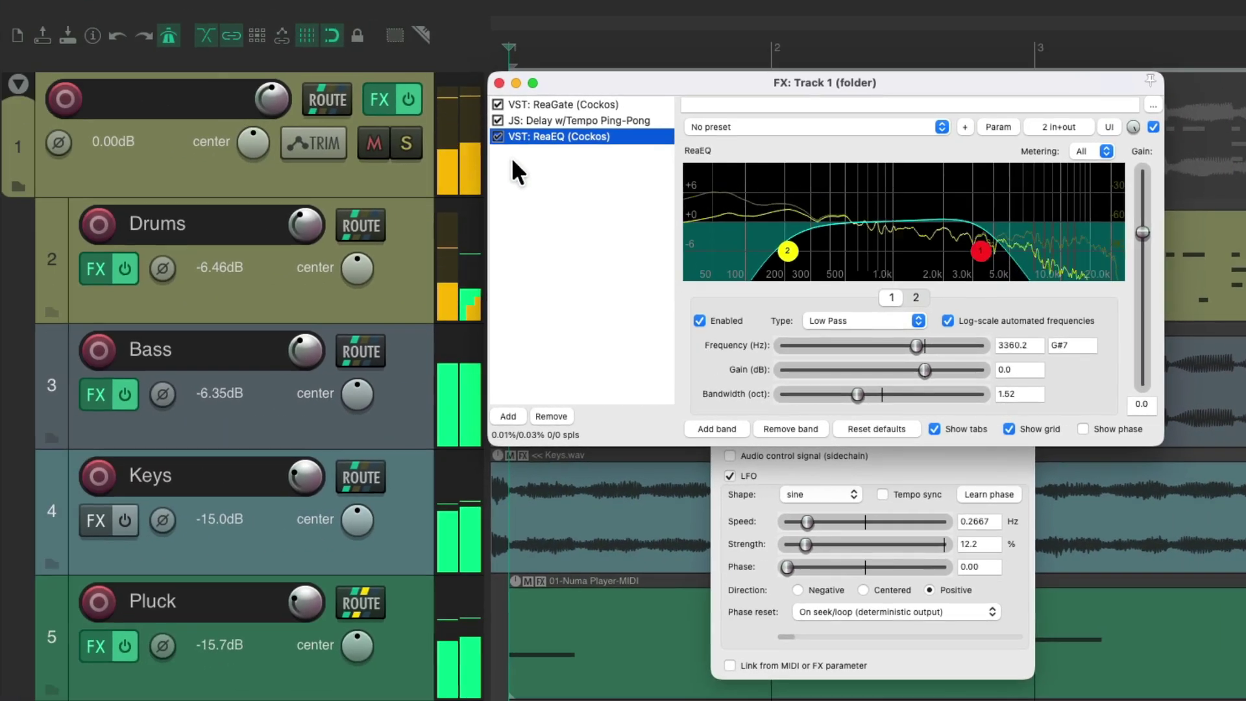
click(409, 99)
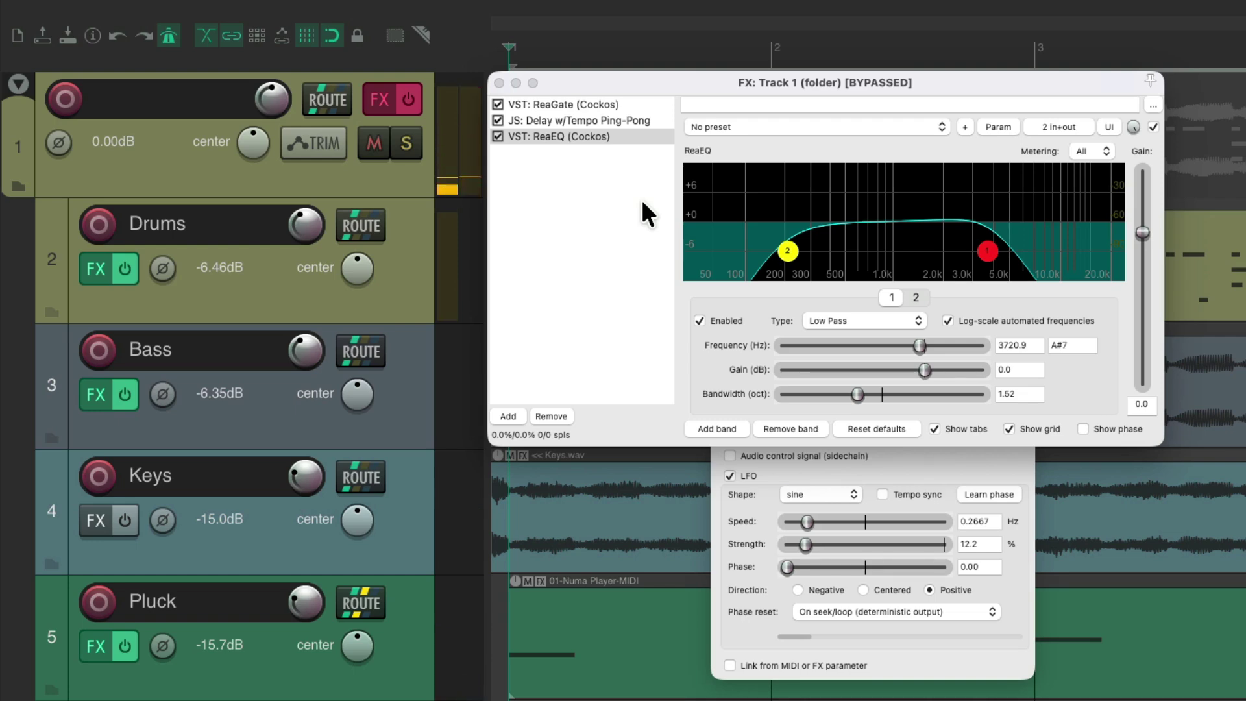
click(644, 105)
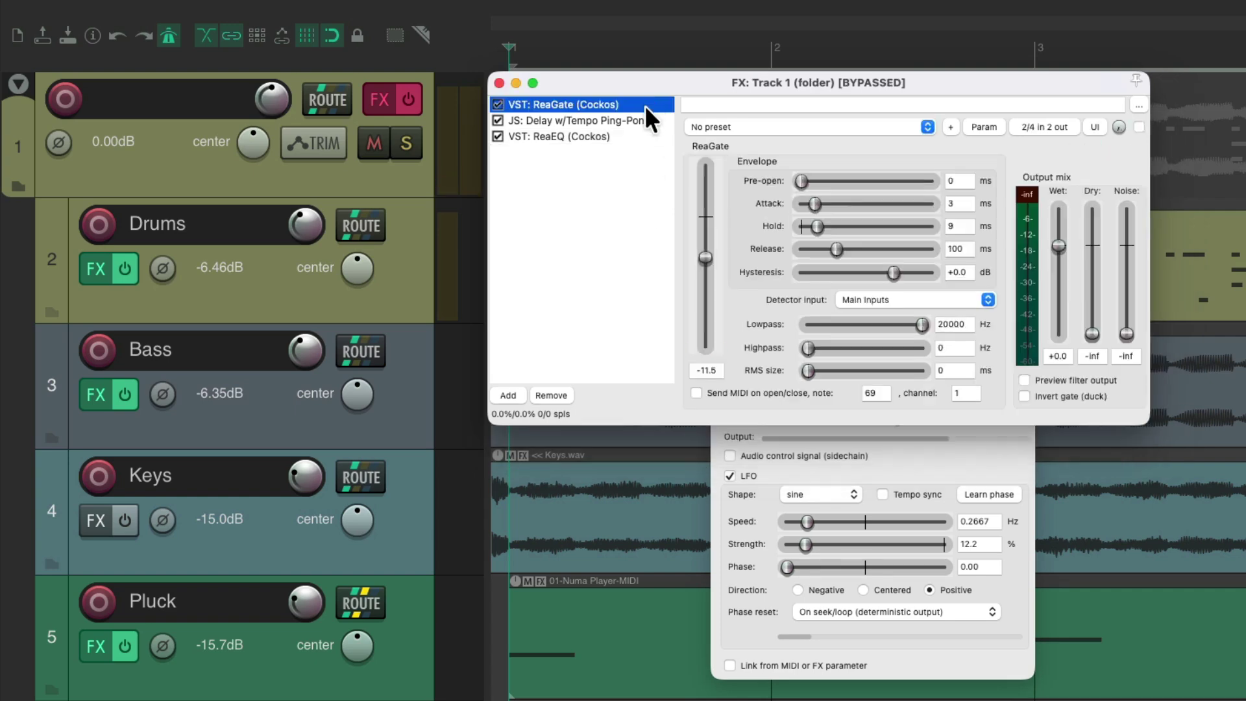
click(640, 119)
click(632, 134)
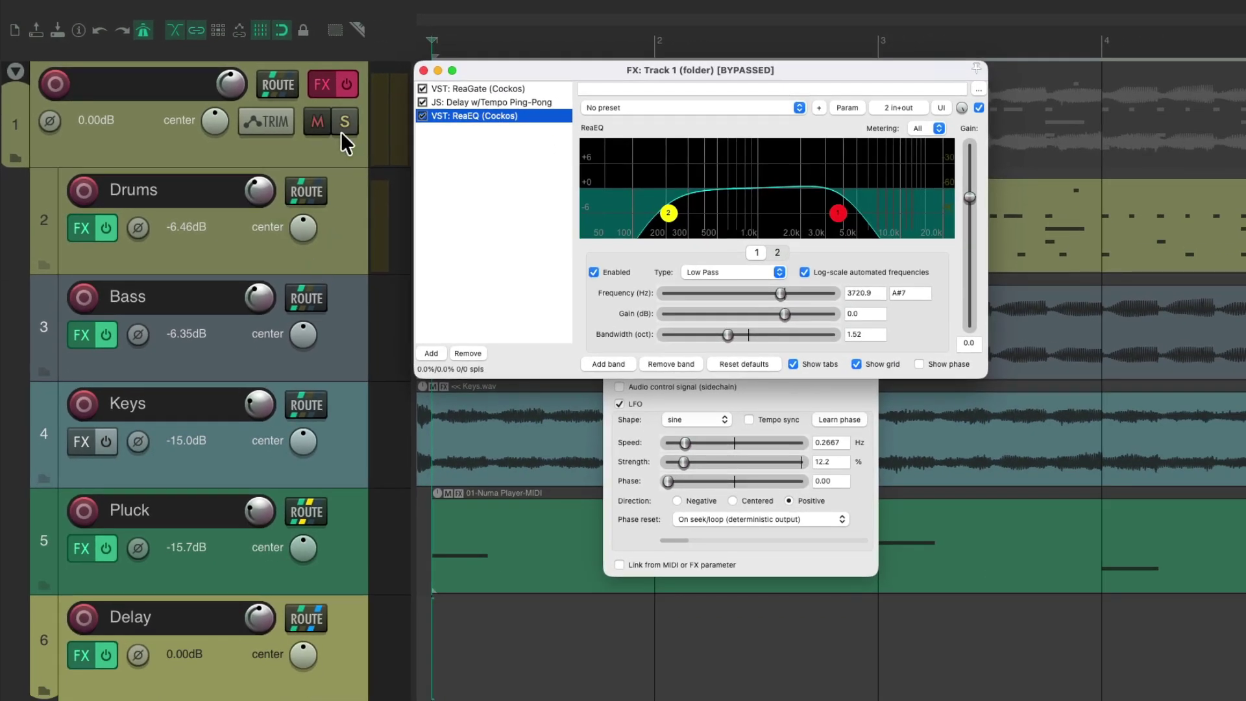
click(346, 84)
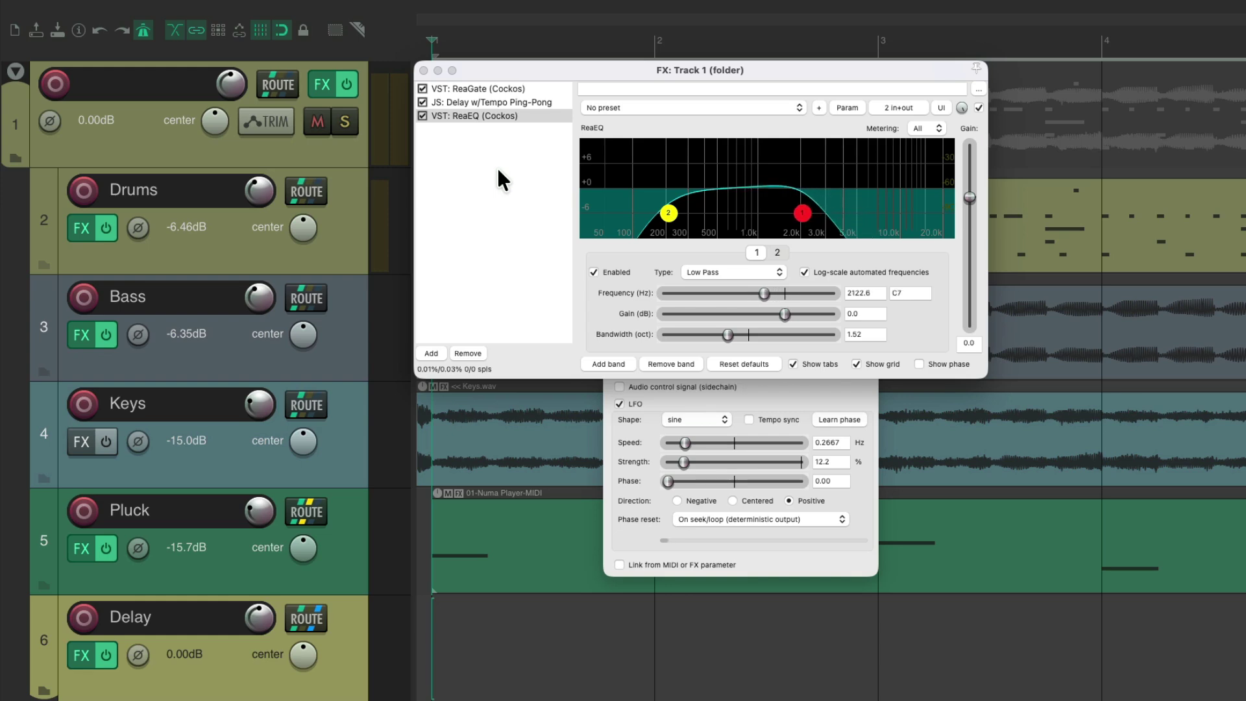
click(540, 89)
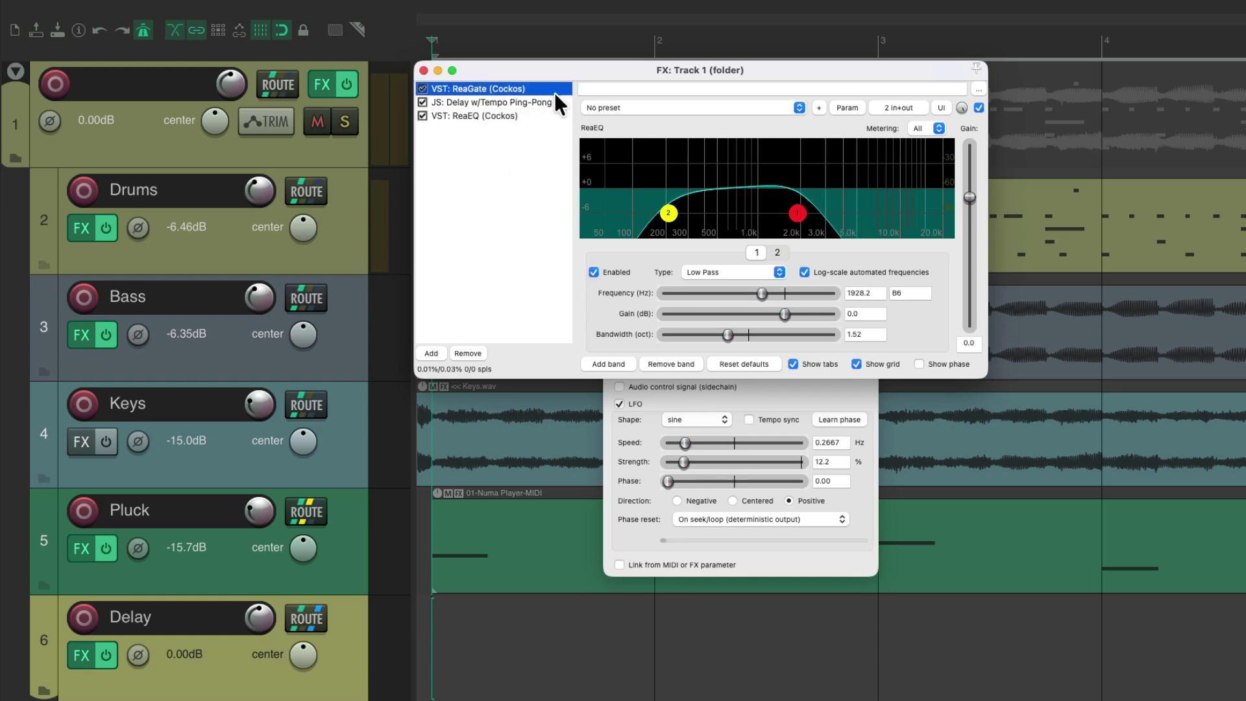
click(559, 104)
click(547, 116)
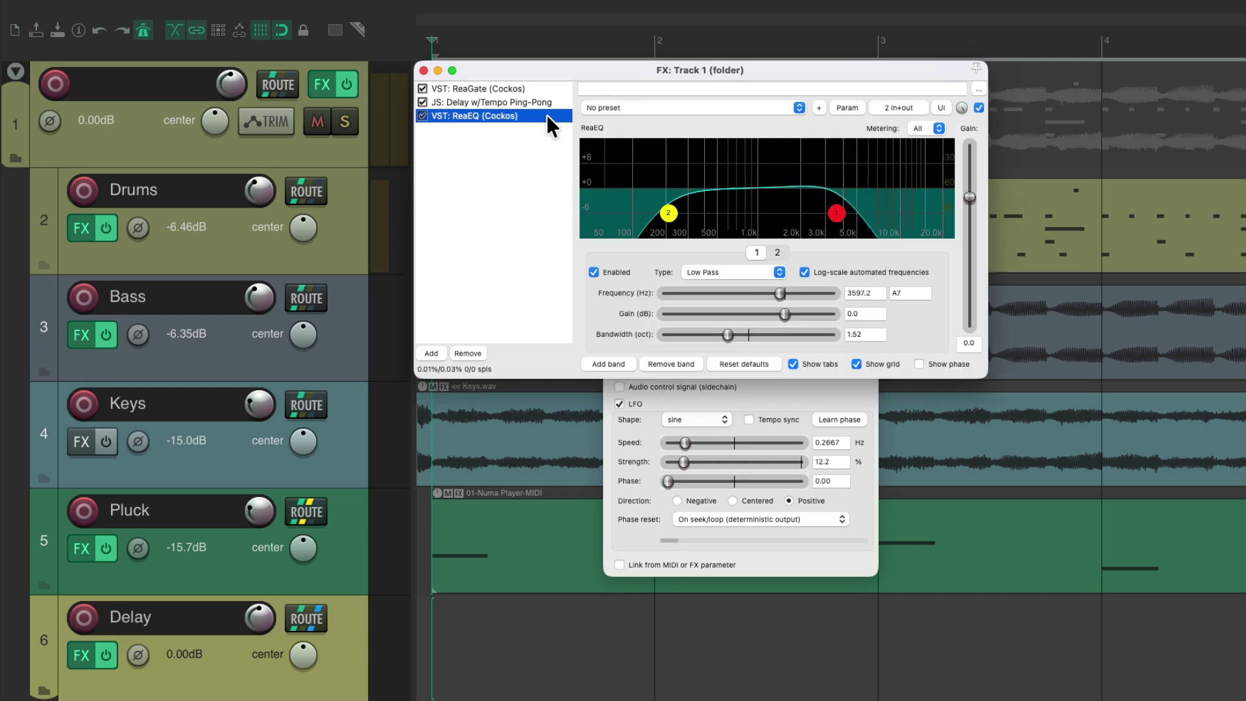